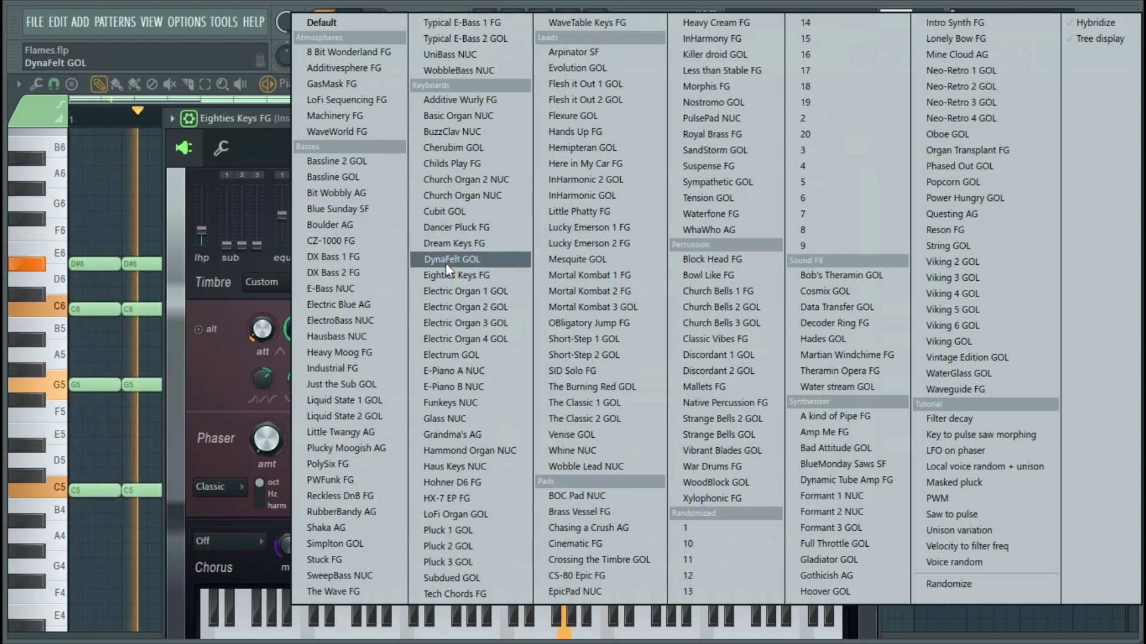
Load the Eighties Keys FG preset for the keys channel and check its amp attack and decay settings.
left_click(451, 276)
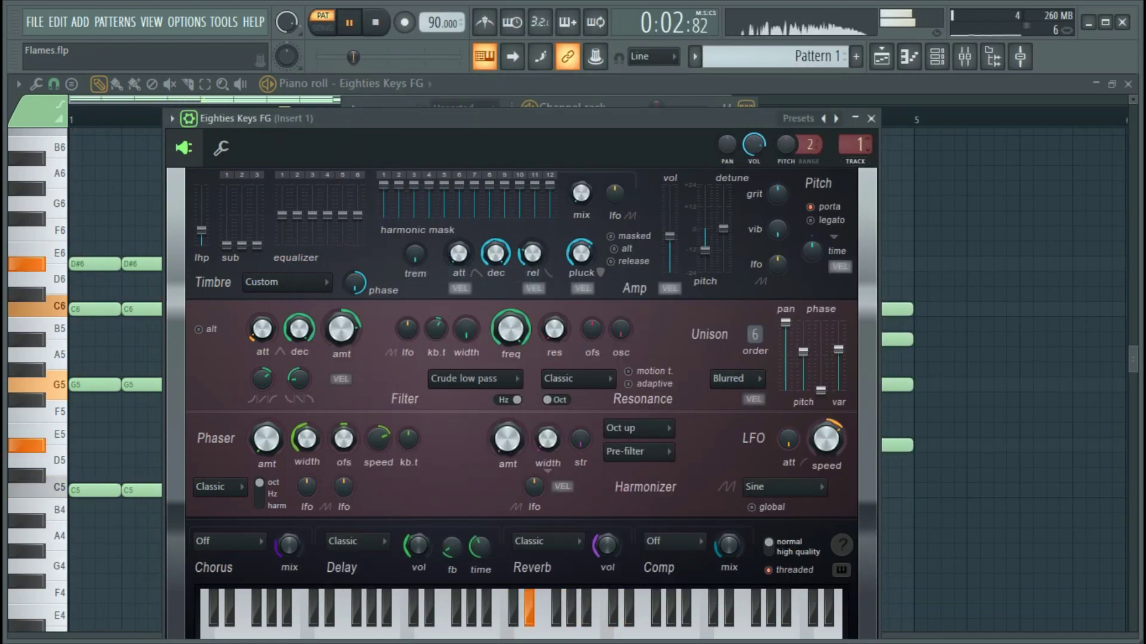
left_click_drag(458, 254, 495, 259)
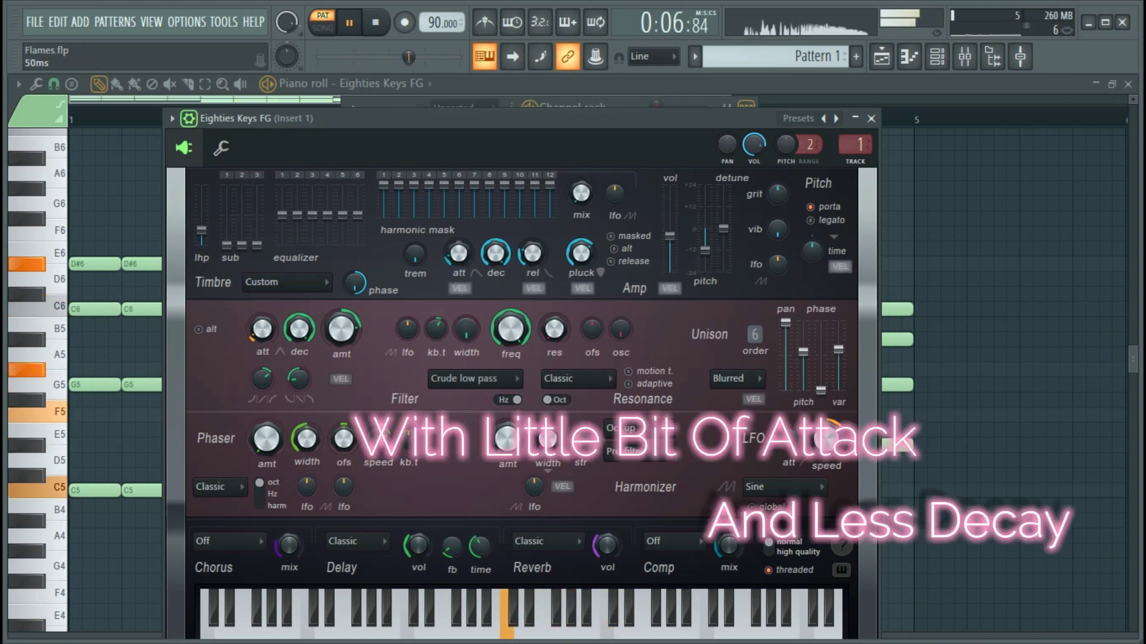
left_click(509, 262)
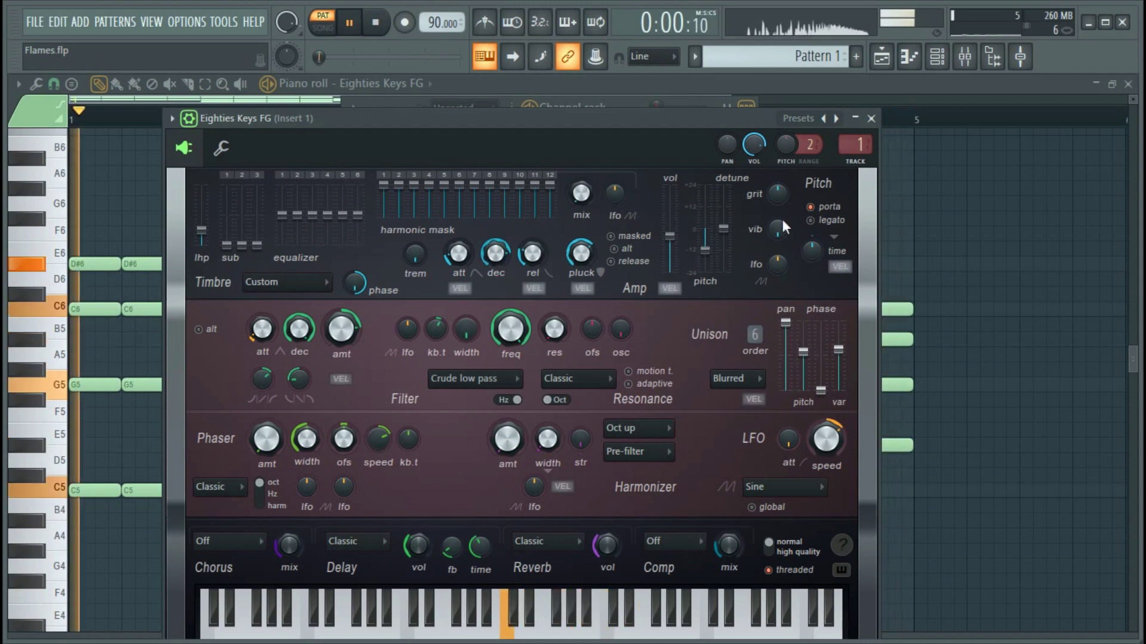
Save the project, then close the Eighties Keys FG window and move the channel rack slightly lower.
key("ctrl+s")
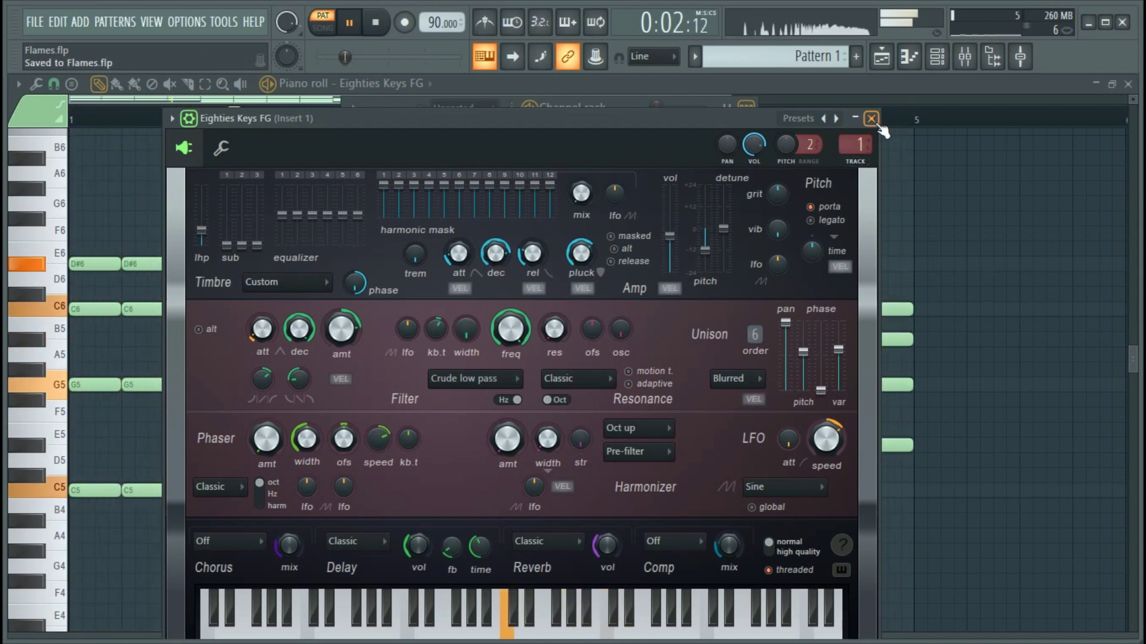
left_click(871, 118)
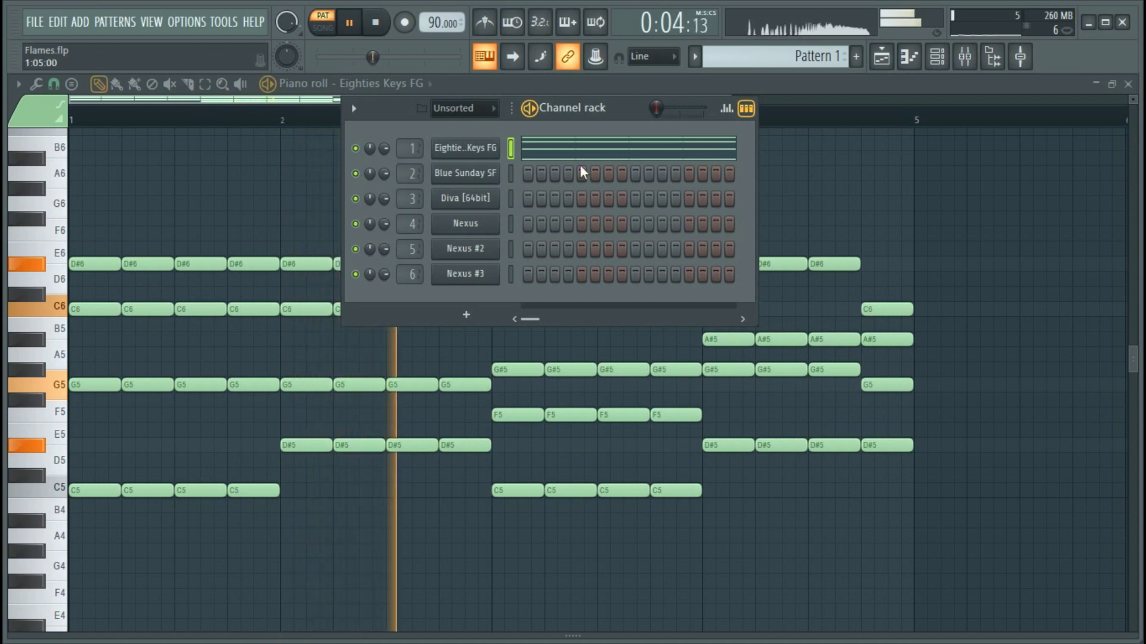
left_click_drag(606, 112, 616, 174)
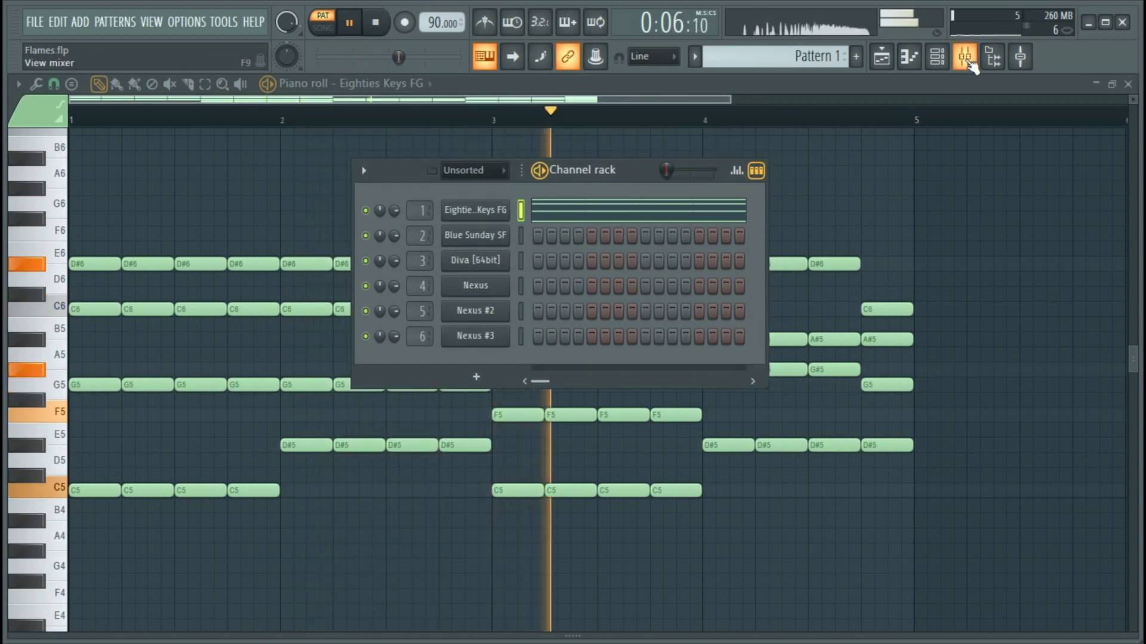
Play Pattern 2 and check the Blue Sunday SF bass preset in the synth's preset list, closing the synth when done.
key("space")
scroll(838, 60, "down", 1)
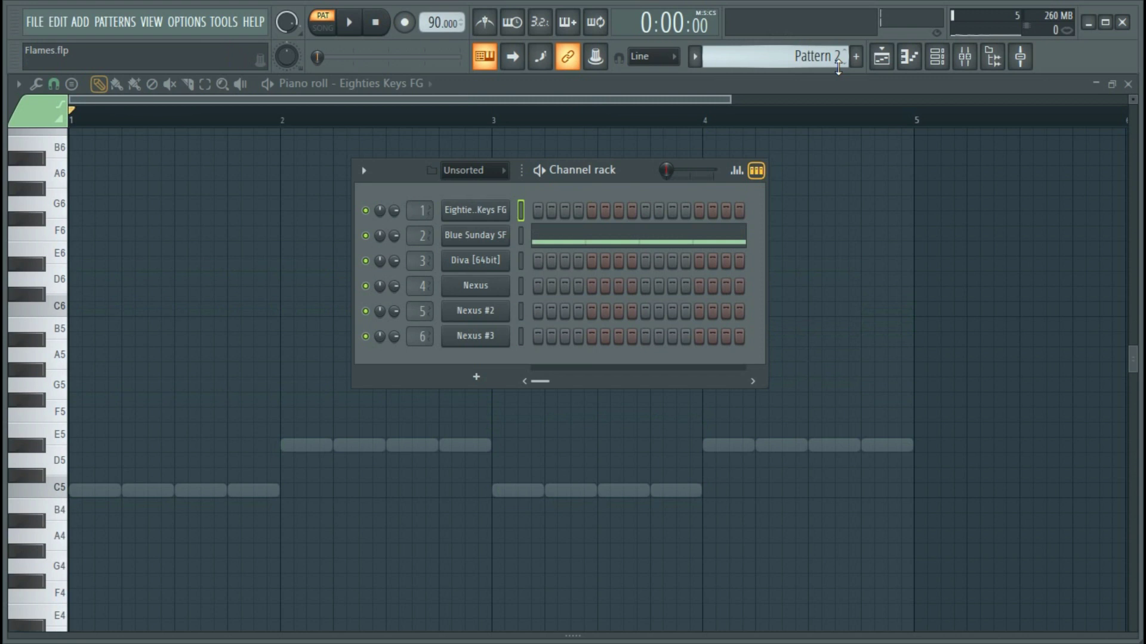
key("space")
left_click(487, 235)
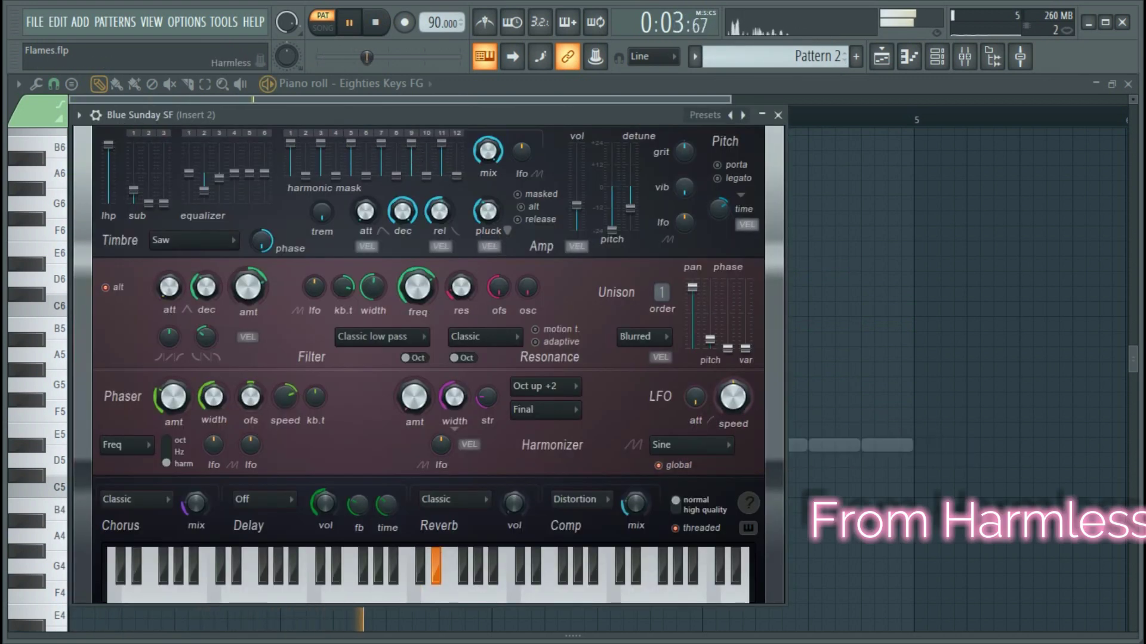
left_click(705, 115)
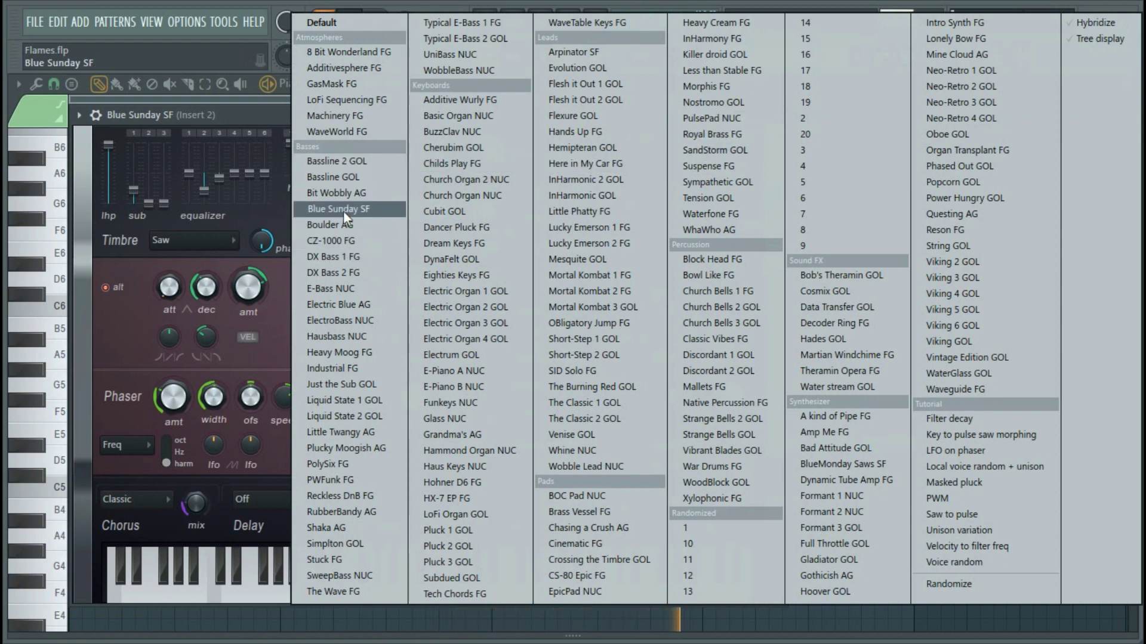
left_click(365, 212)
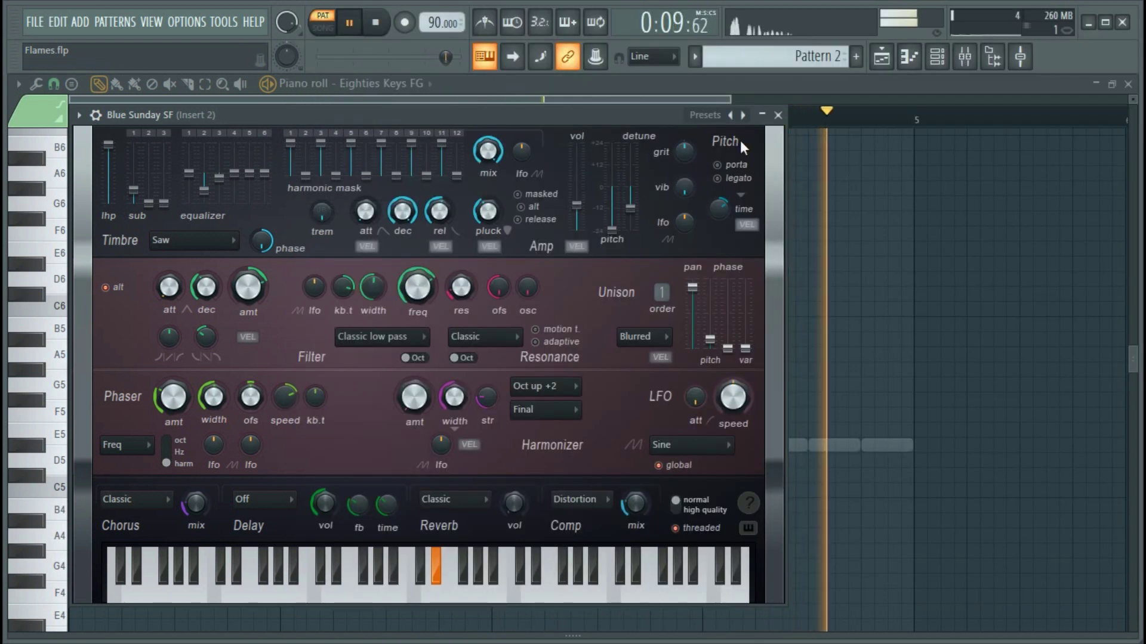
left_click(778, 116)
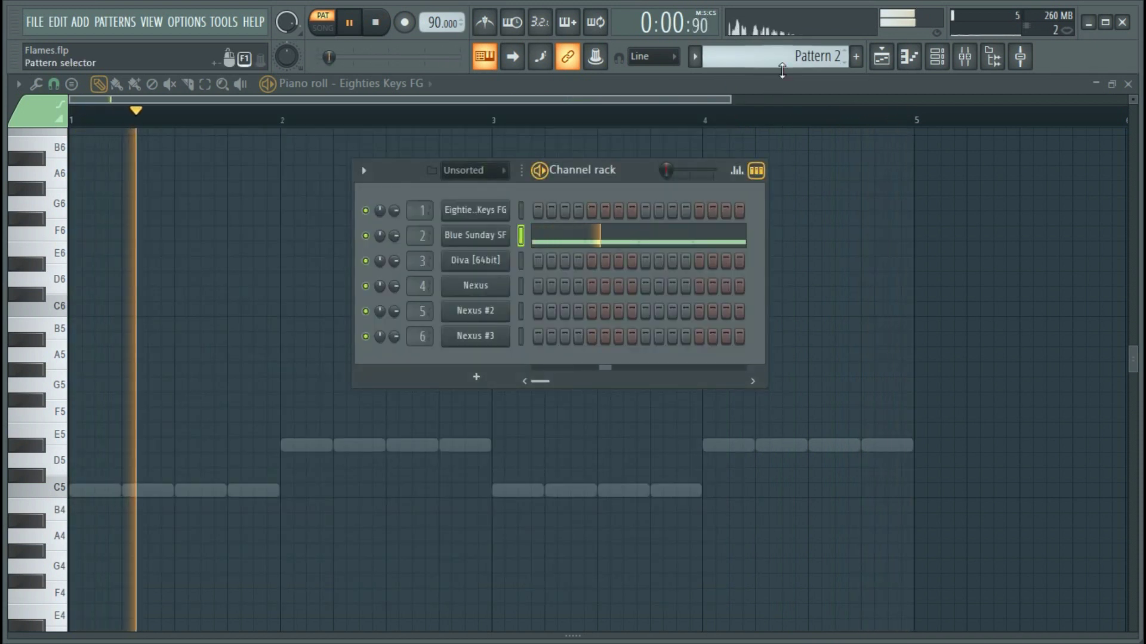
left_click_drag(612, 173, 613, 150)
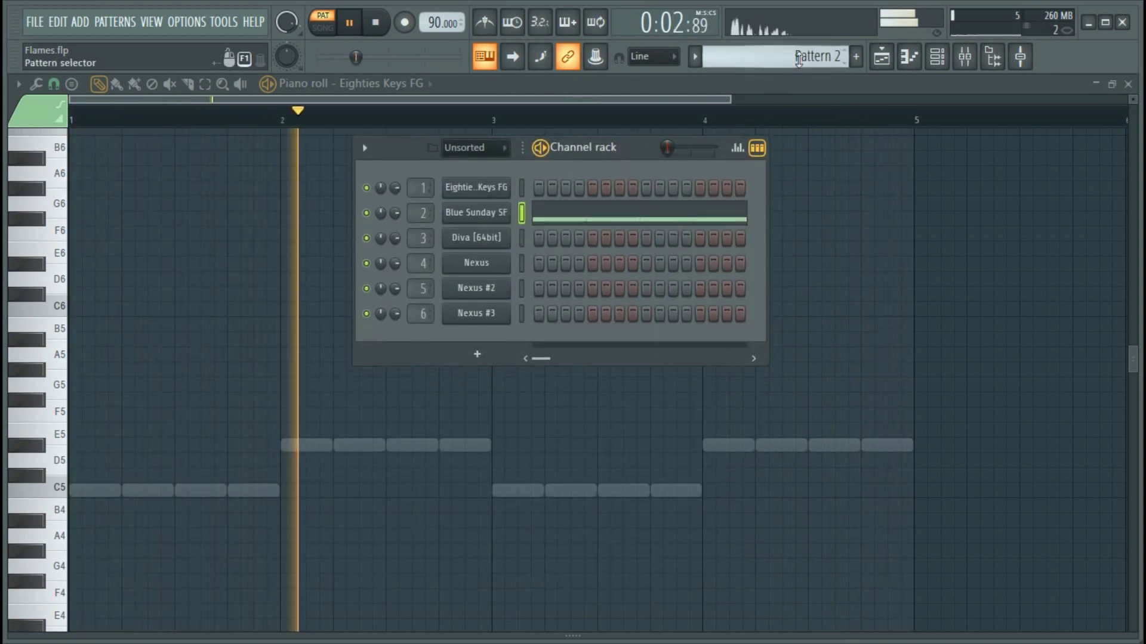
Play Pattern 3, check the Diva channel's Acoustic Bass preset, and view its bass notes without the channel rack.
key("space")
scroll(798, 56, "up", 1)
key("space")
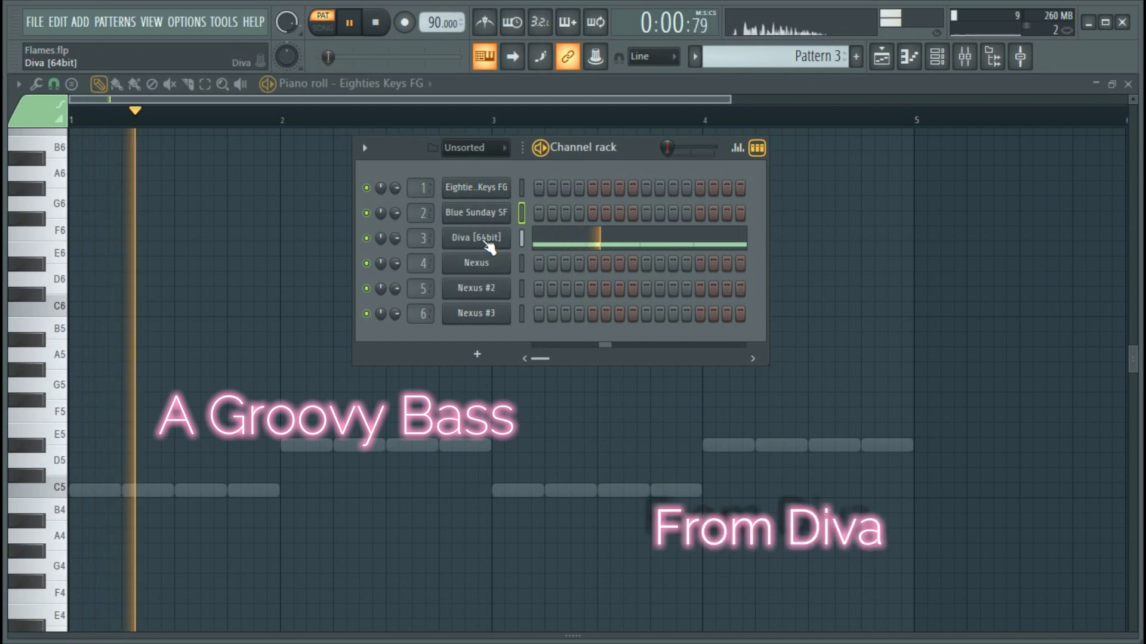
left_click(503, 246)
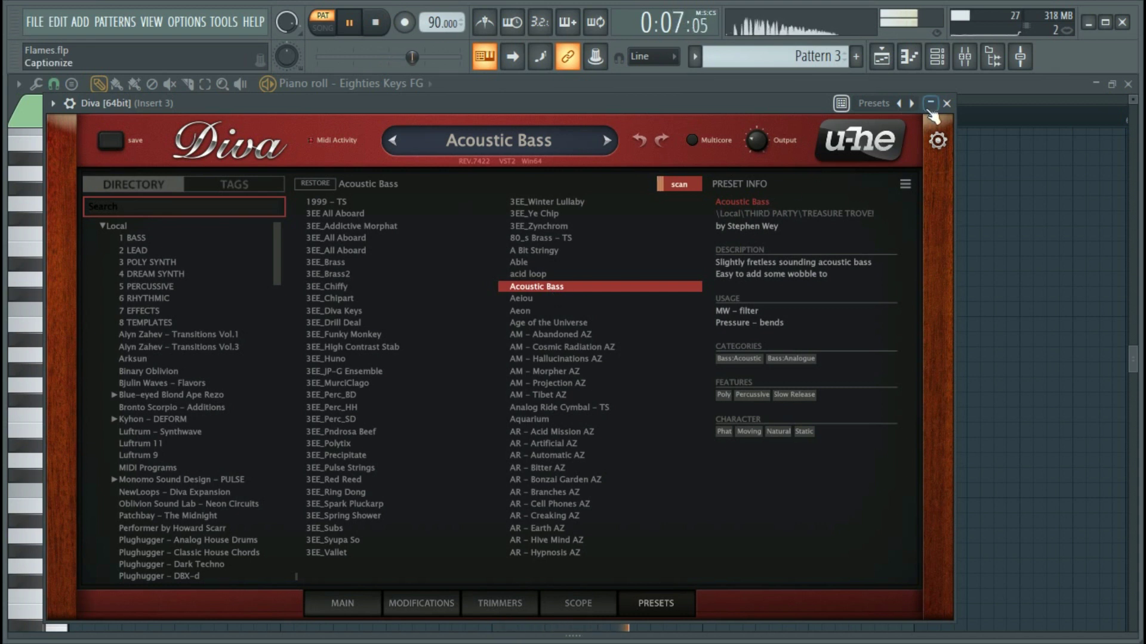
left_click(947, 104)
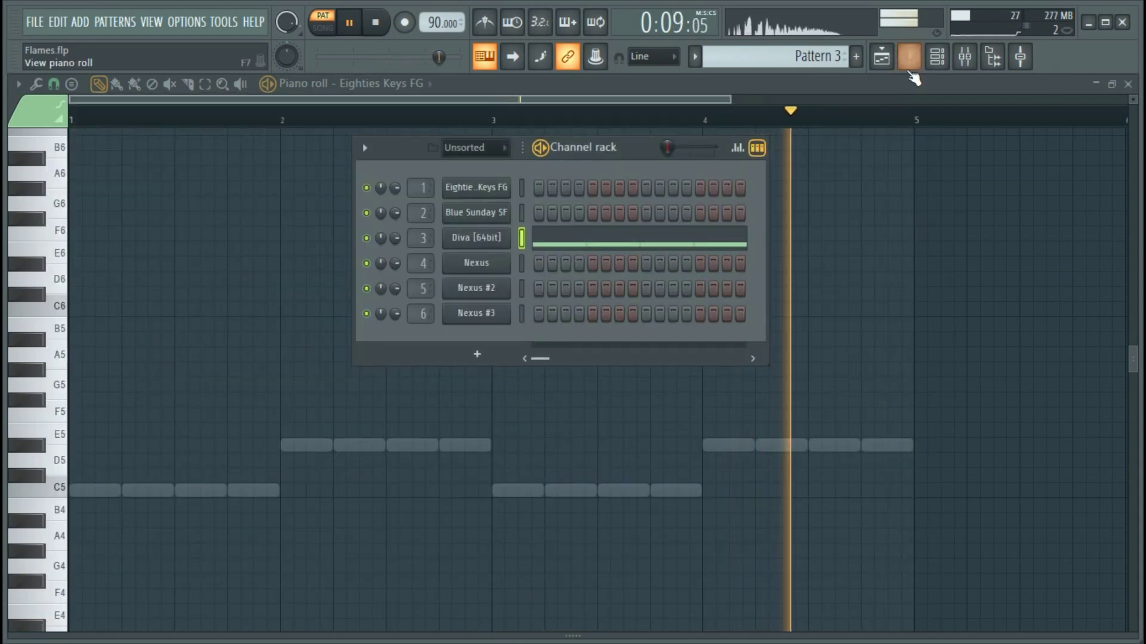
left_click(937, 56)
scroll(352, 83, "down", 1)
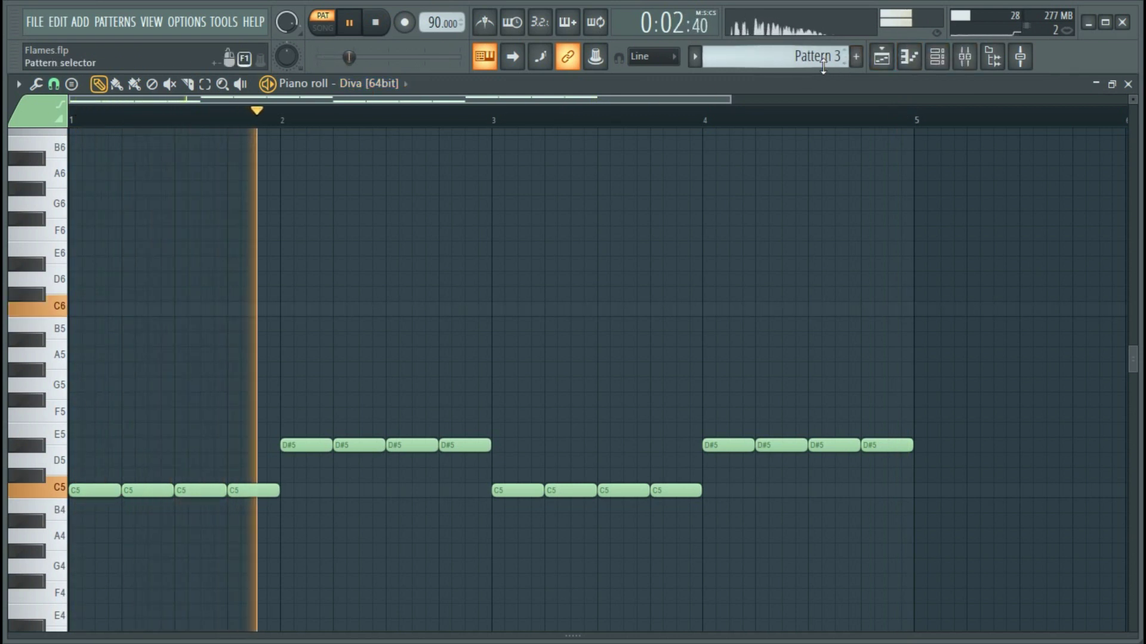
Play Pattern 4, check the Nexus channel's PD Calm down pad preset, and view its chord notes in the piano roll.
scroll(775, 56, "down", 1)
key("space")
scroll(378, 84, "down", 1)
key("space")
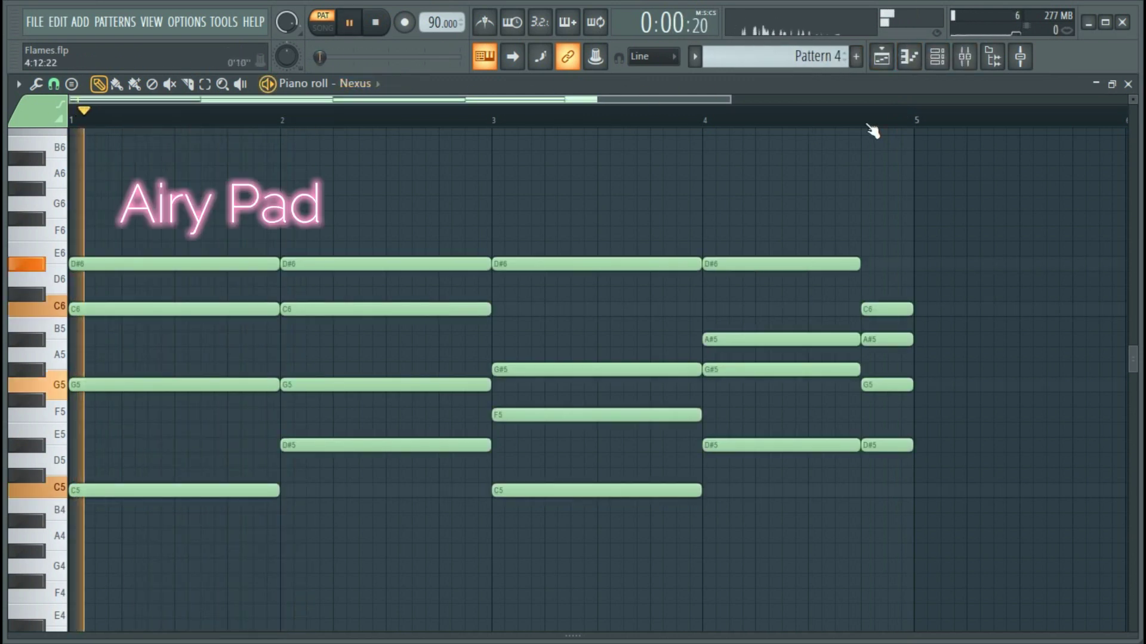
left_click(937, 56)
left_click(494, 261)
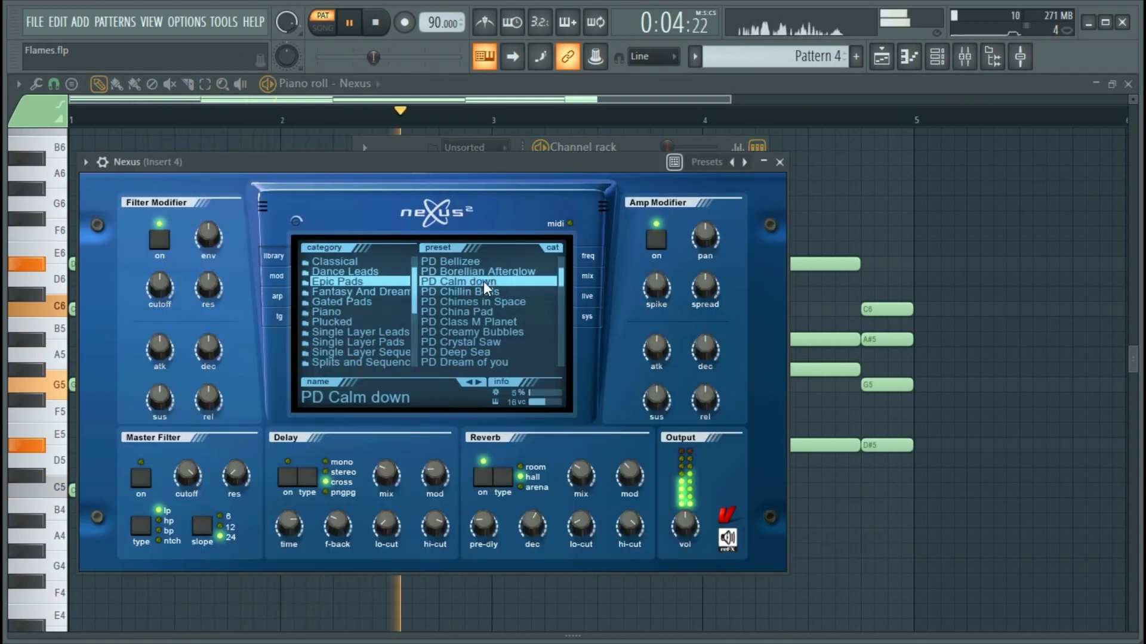
left_click(780, 162)
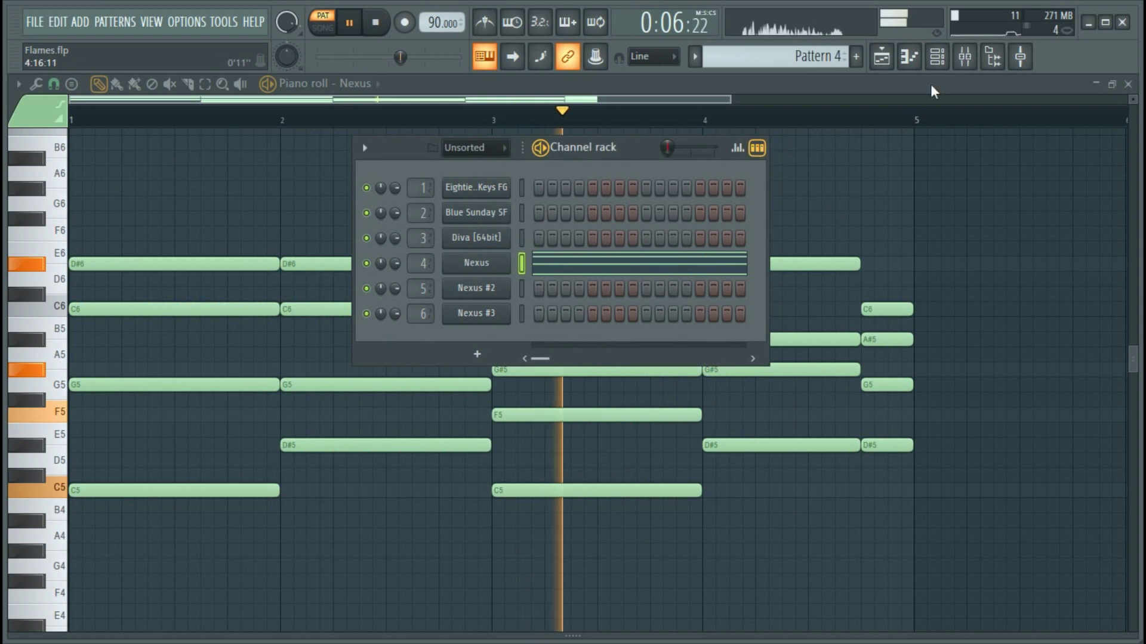
left_click(937, 56)
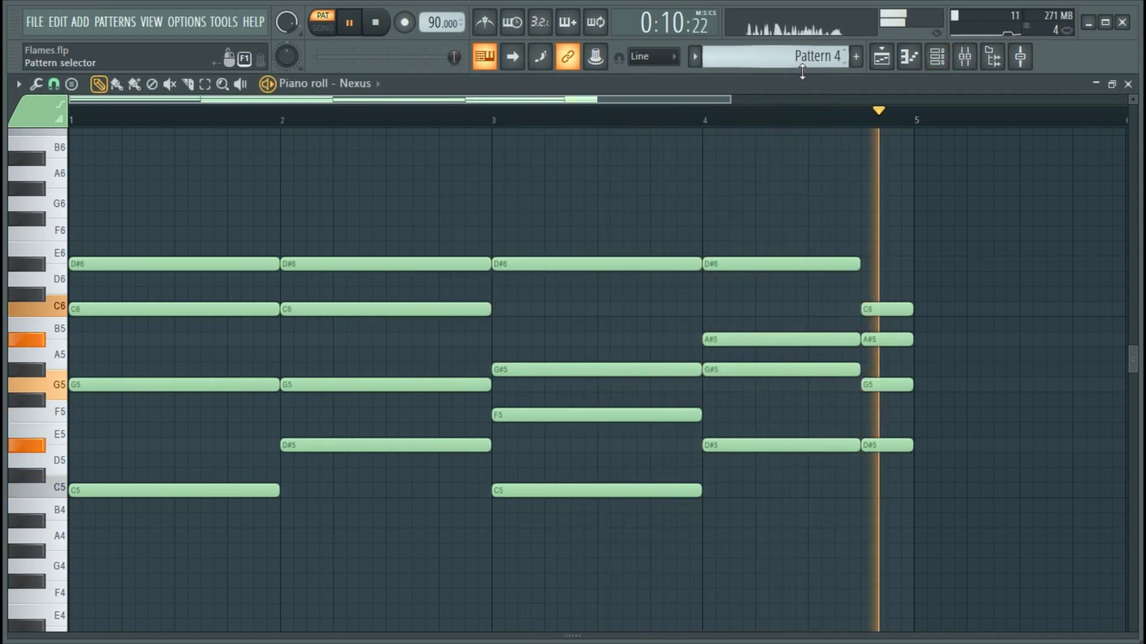
Switch to Pattern 5, check the Nexus #2 channel's LD Theme Init 1 lead preset, and play the pattern.
key("space")
scroll(802, 71, "up", 1)
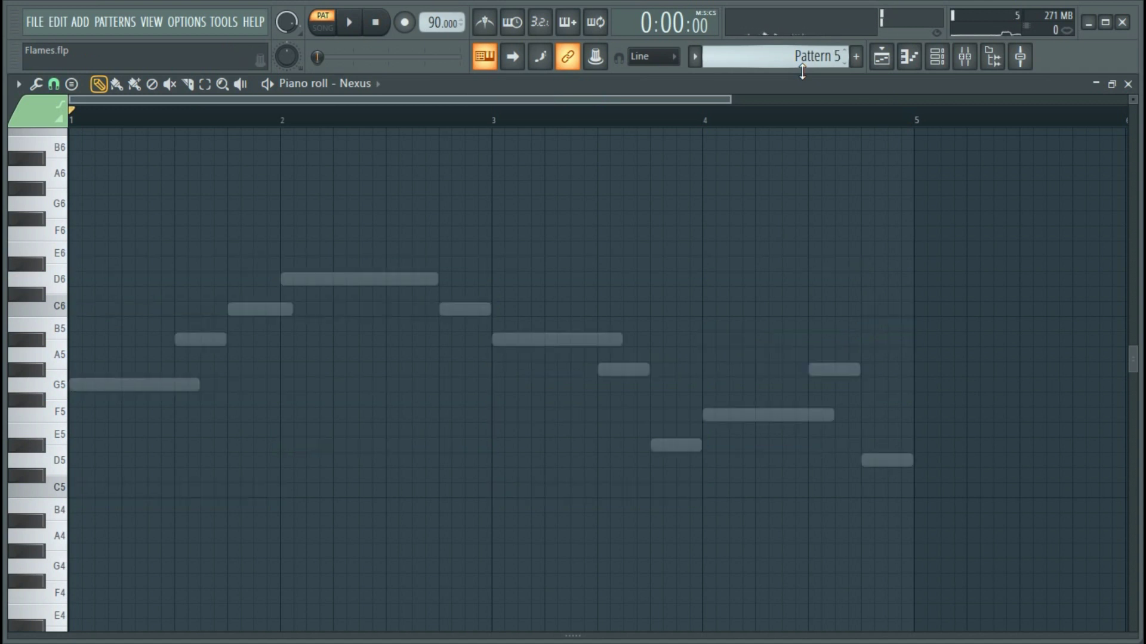
left_click(952, 65)
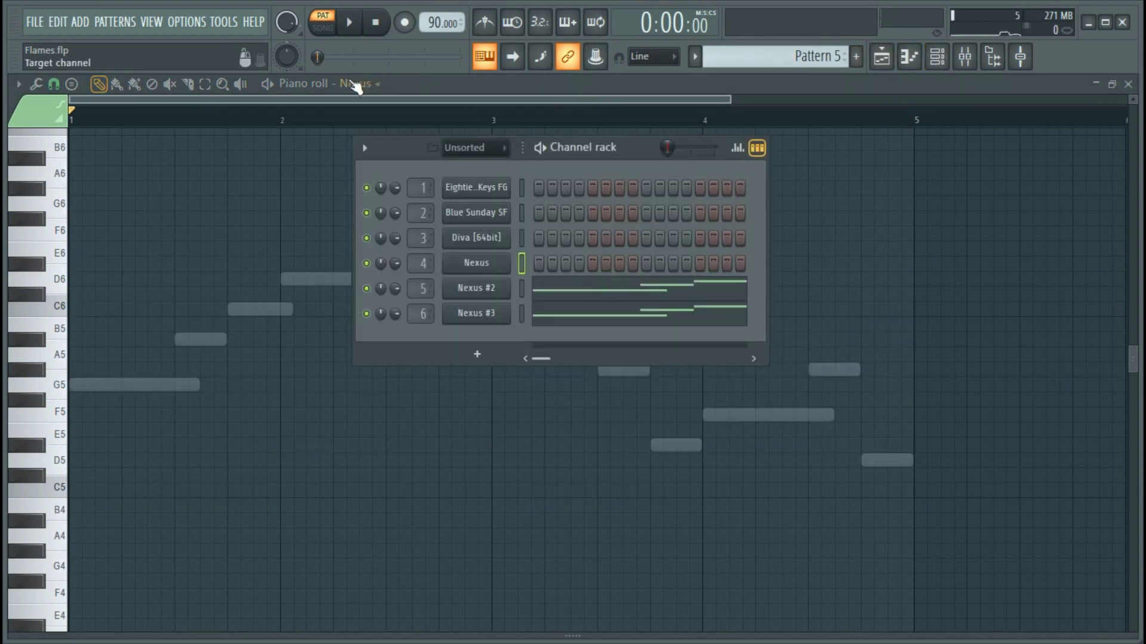
scroll(356, 85, "down", 1)
left_click(494, 292)
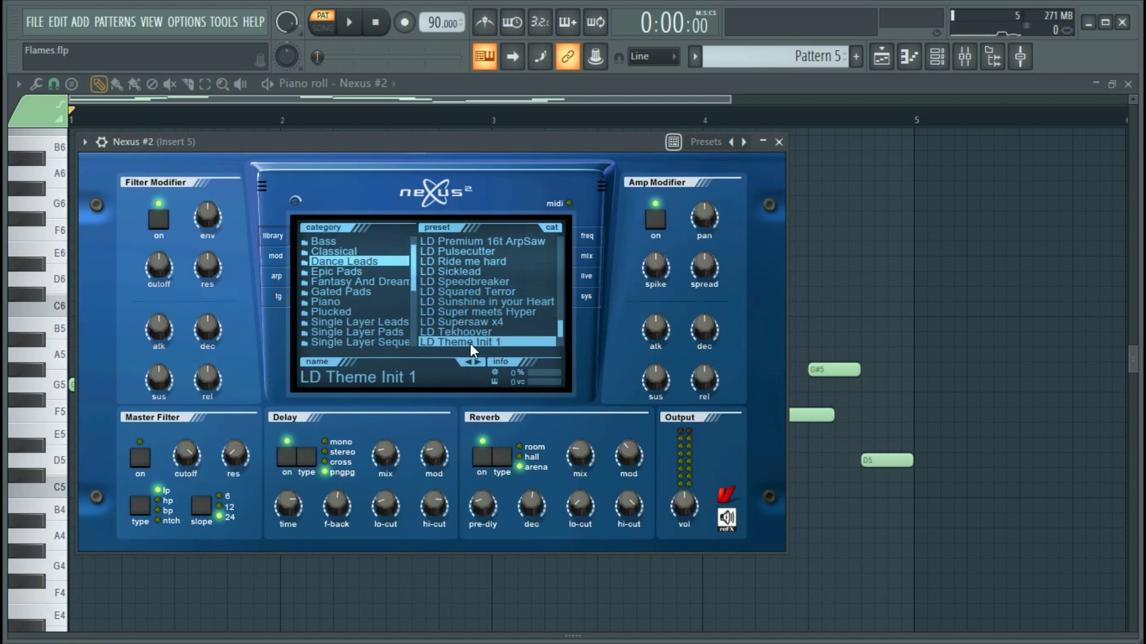
key("space")
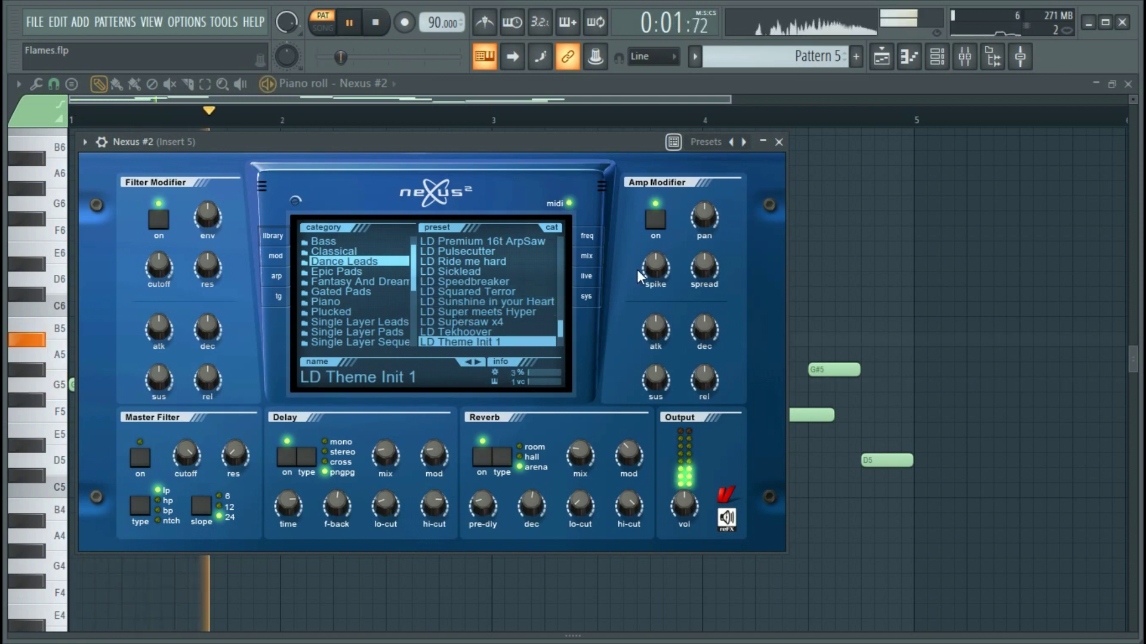
left_click(779, 142)
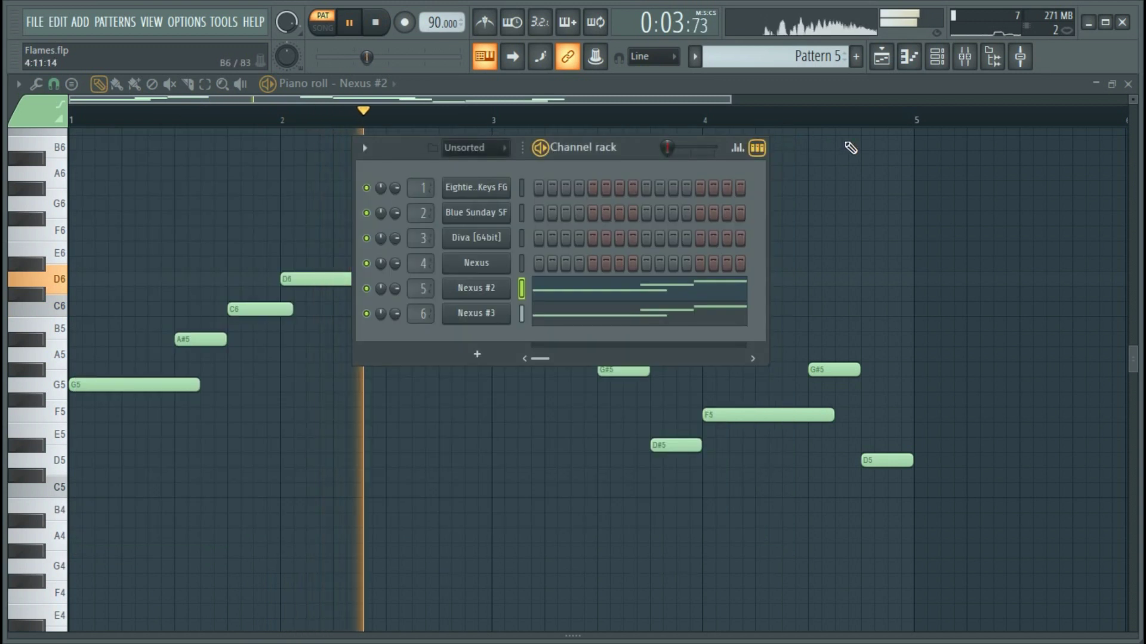
Mute the Nexus #3 channel to hear Nexus #2 alone, and view the Nexus #2 preset again.
left_click(365, 314)
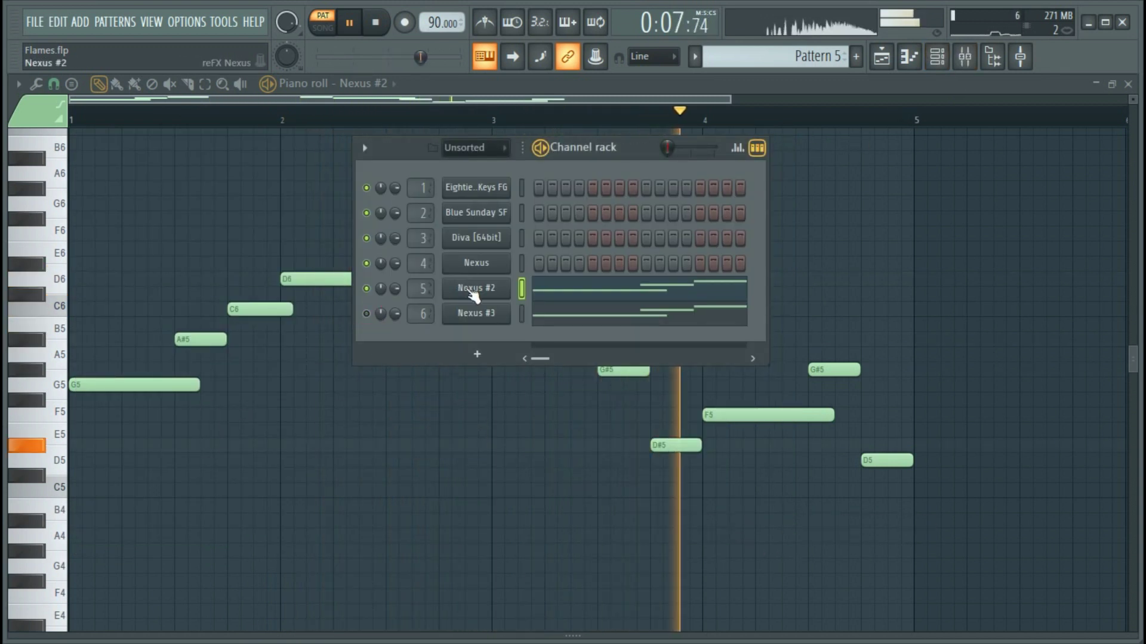
left_click(476, 289)
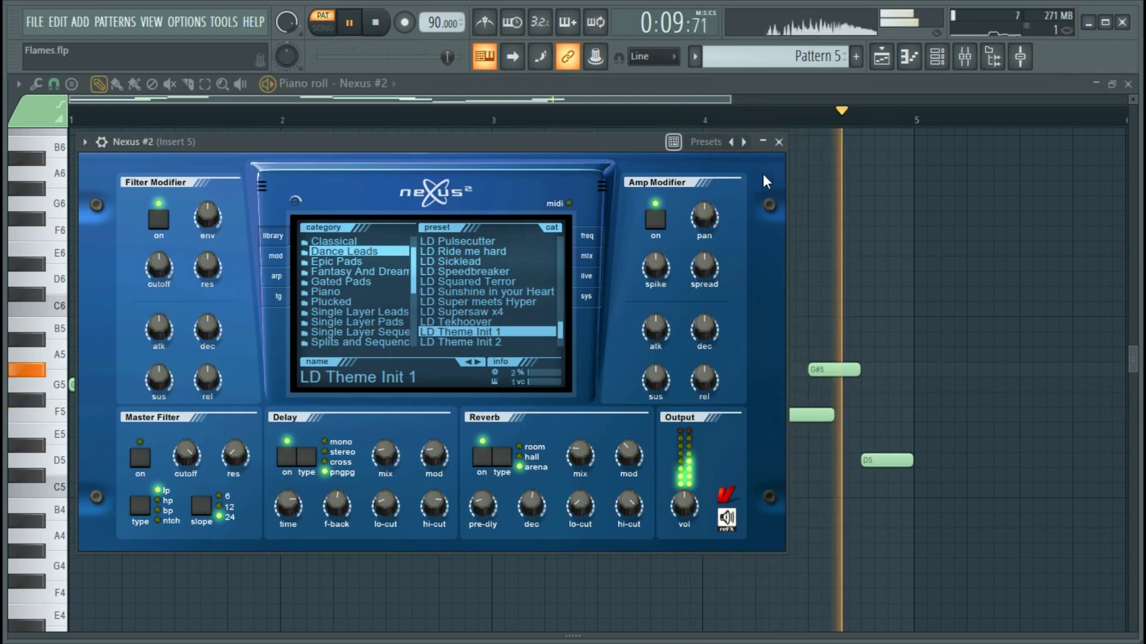
left_click(778, 142)
Mute Nexus #2 and unmute Nexus #3 to audition its LD PizziSaw Lead preset, then re-enable Nexus #2.
left_click(365, 289)
left_click(366, 314)
left_click(477, 317)
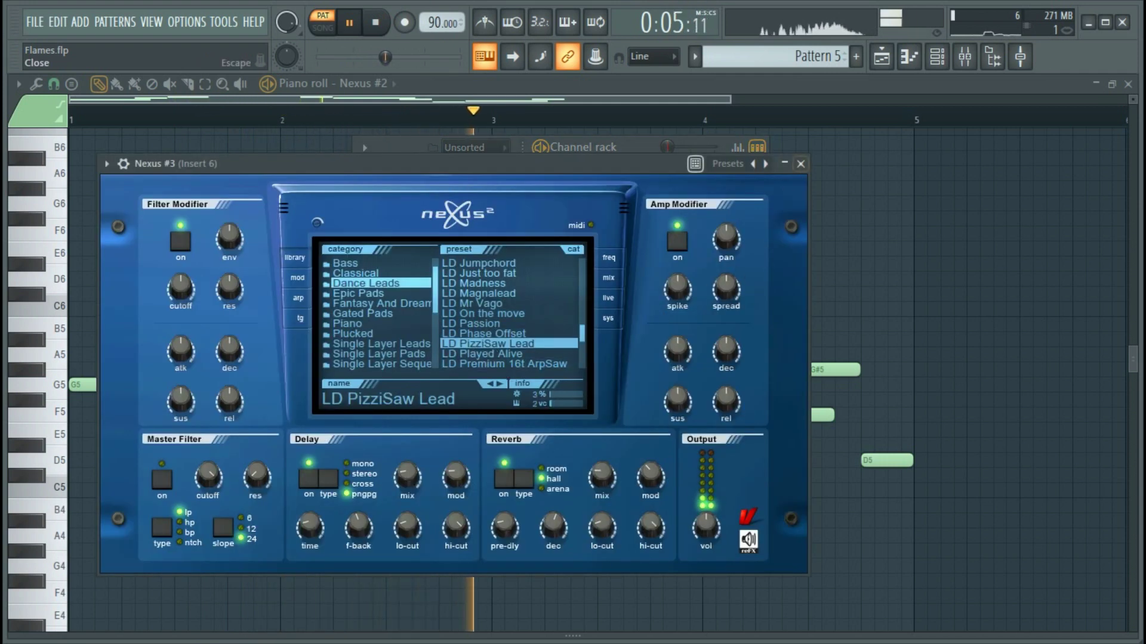
left_click(800, 163)
left_click(366, 289)
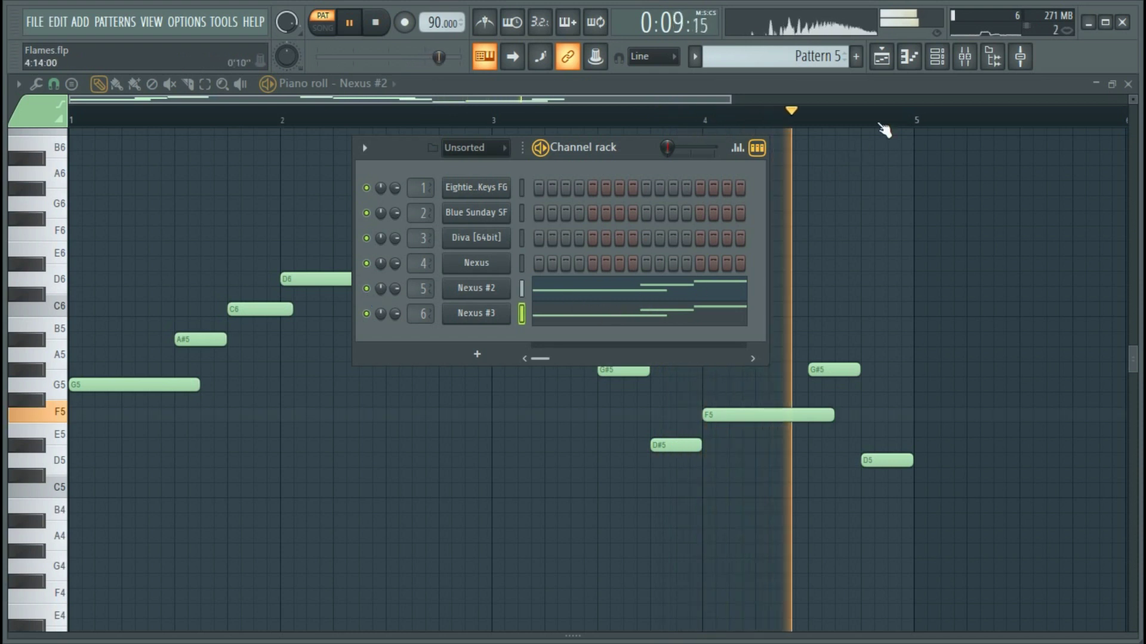
Hide the channel rack, stop Pattern 5, and go back to Pattern 1 for playback.
left_click(937, 56)
key("space")
scroll(825, 56, "up", 1)
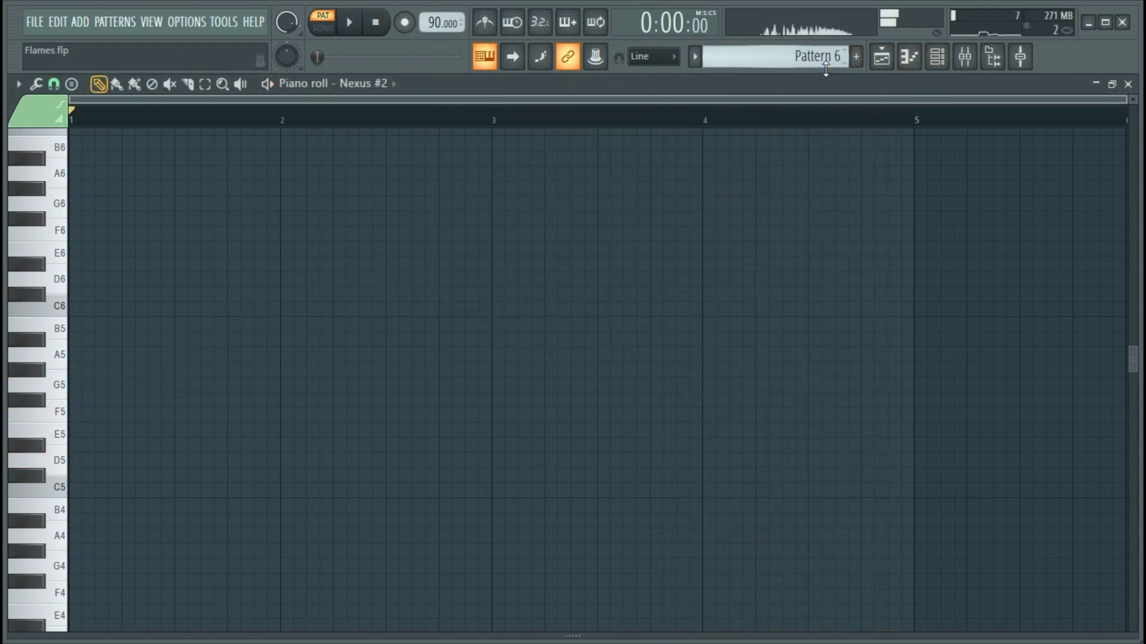
scroll(826, 68, "down", 5)
key("space")
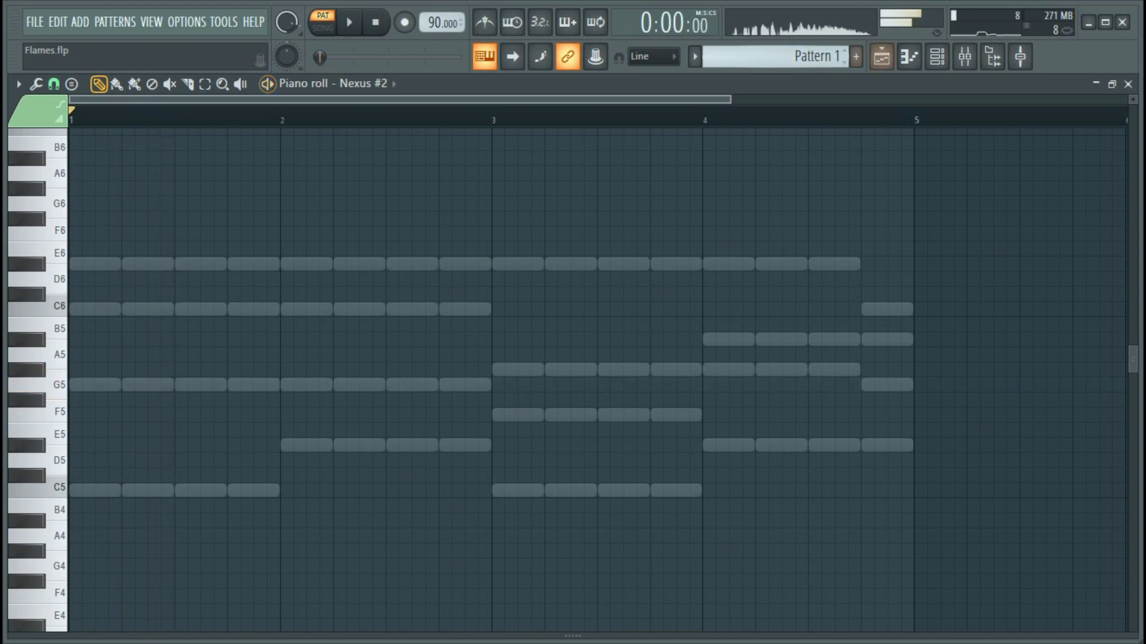
Open the mixer, stop playback, and select the Insert 1 track to show its effect chain.
left_click(965, 56)
key("space")
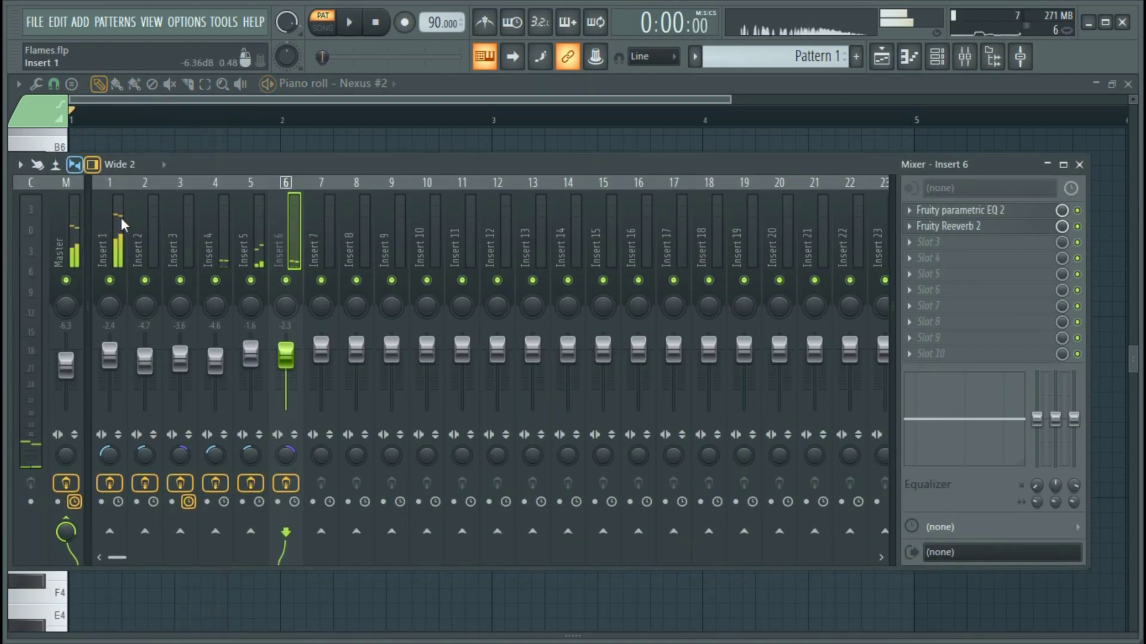
left_click(121, 223)
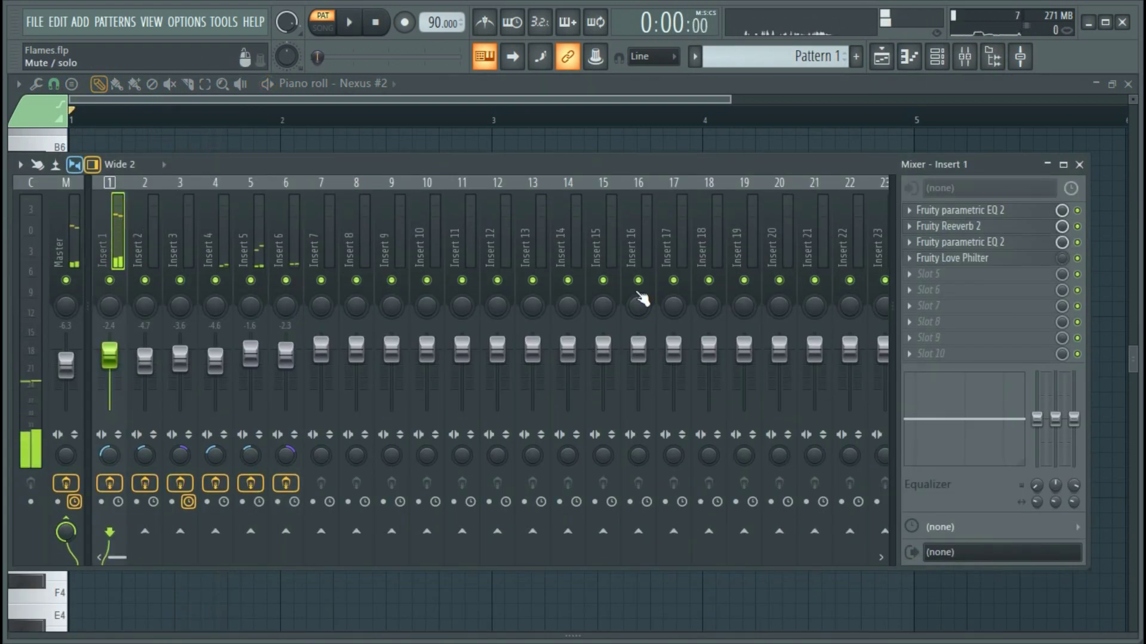
Play Pattern 1 and inspect the first Fruity parametric EQ 2 and the Fruity Reeverb 2 on Insert 1.
left_click(973, 210)
key("space")
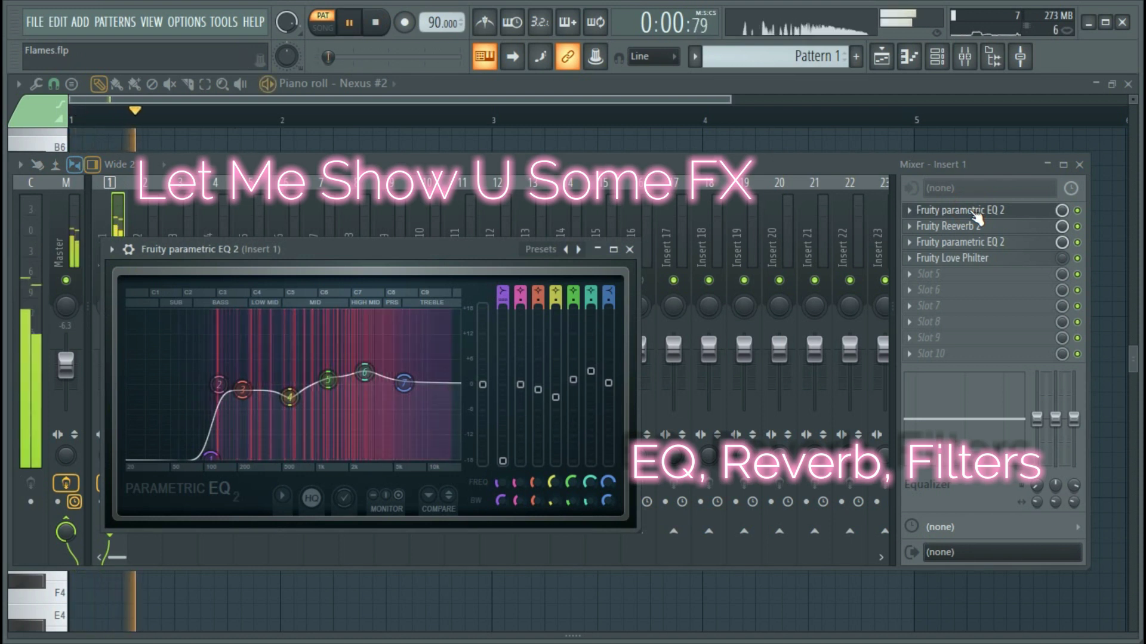
left_click(976, 211)
left_click(979, 226)
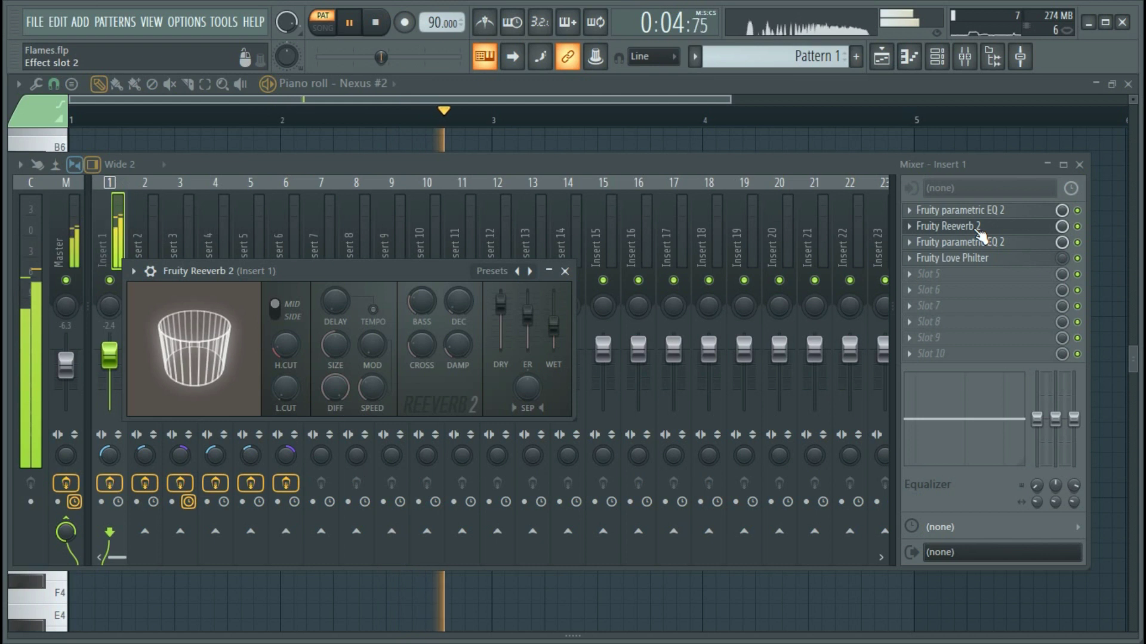
Close the reverb on Insert 1 and inspect its second Fruity parametric EQ 2 and Fruity Love Philter.
left_click(975, 228)
left_click(982, 243)
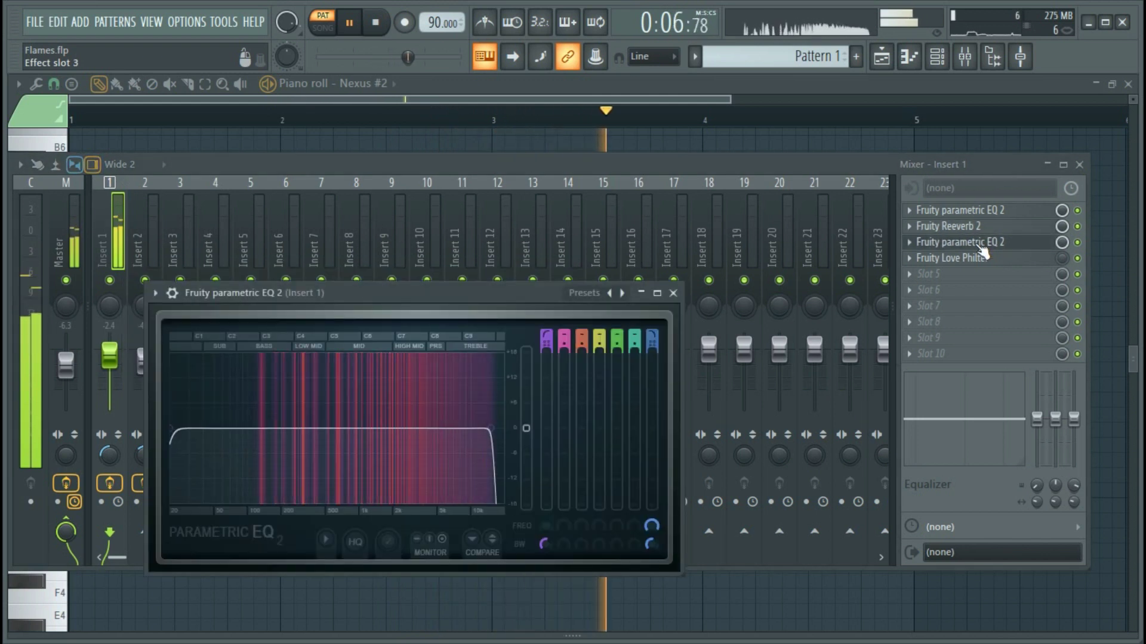
left_click(981, 246)
left_click(1034, 261)
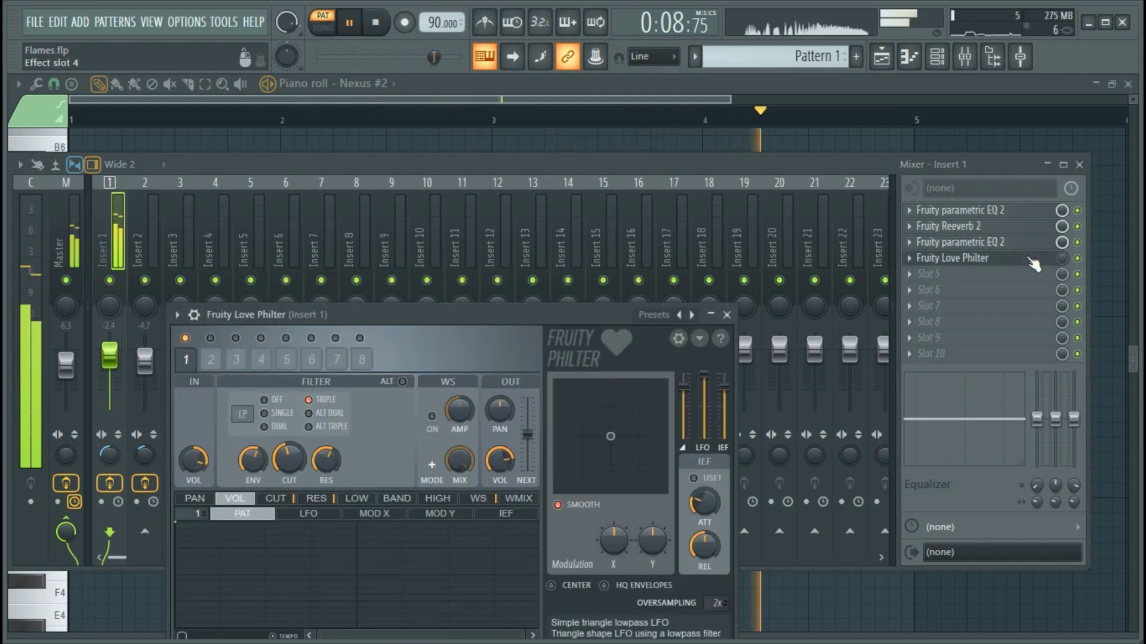
left_click(1034, 260)
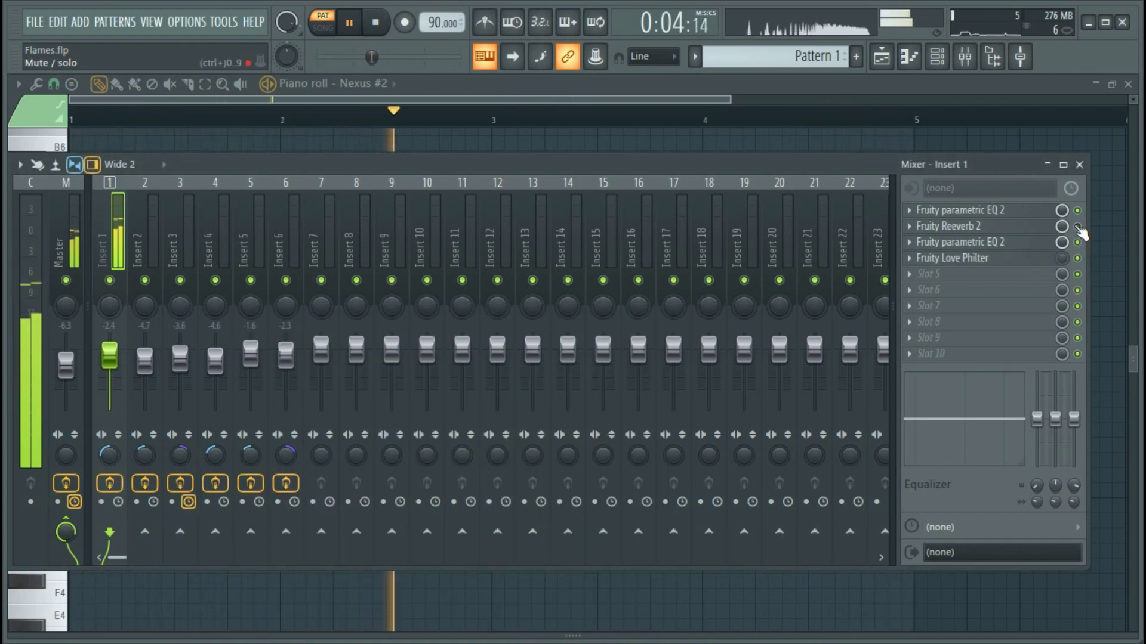
Restart Pattern 1 and compare Insert 1 with its whole effect chain bypassed and re-enabled.
key("space")
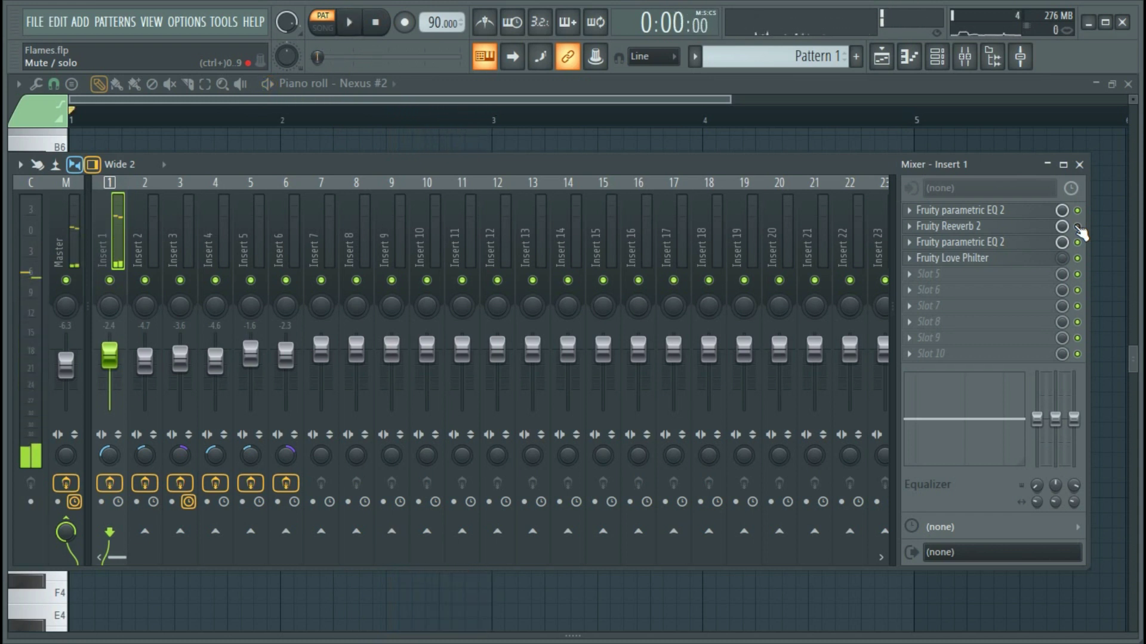
key("space")
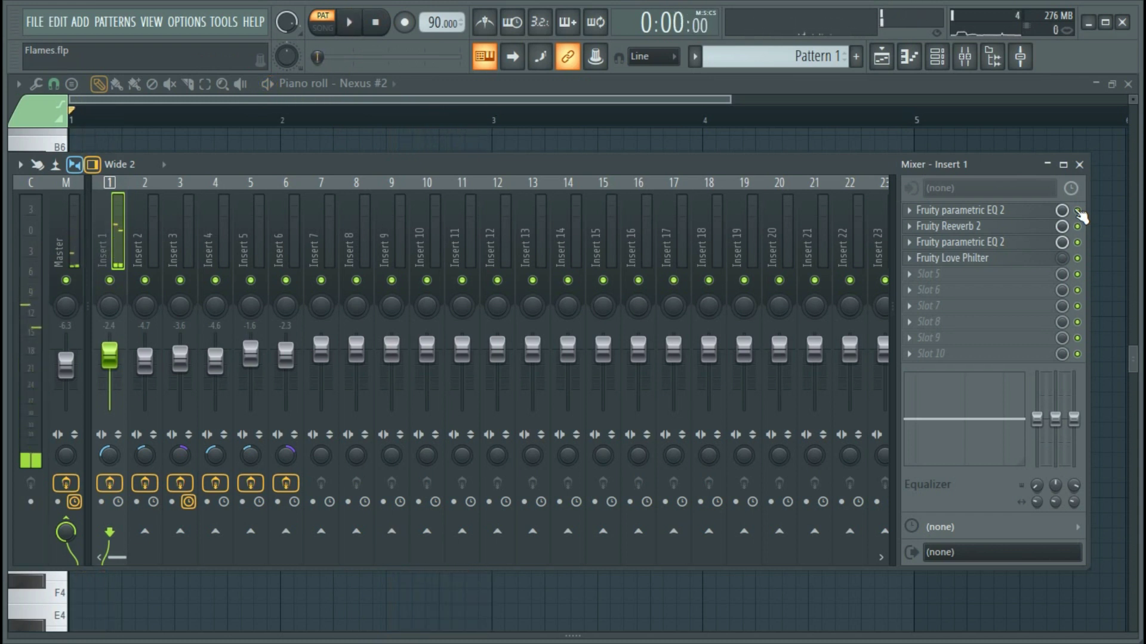
key("space")
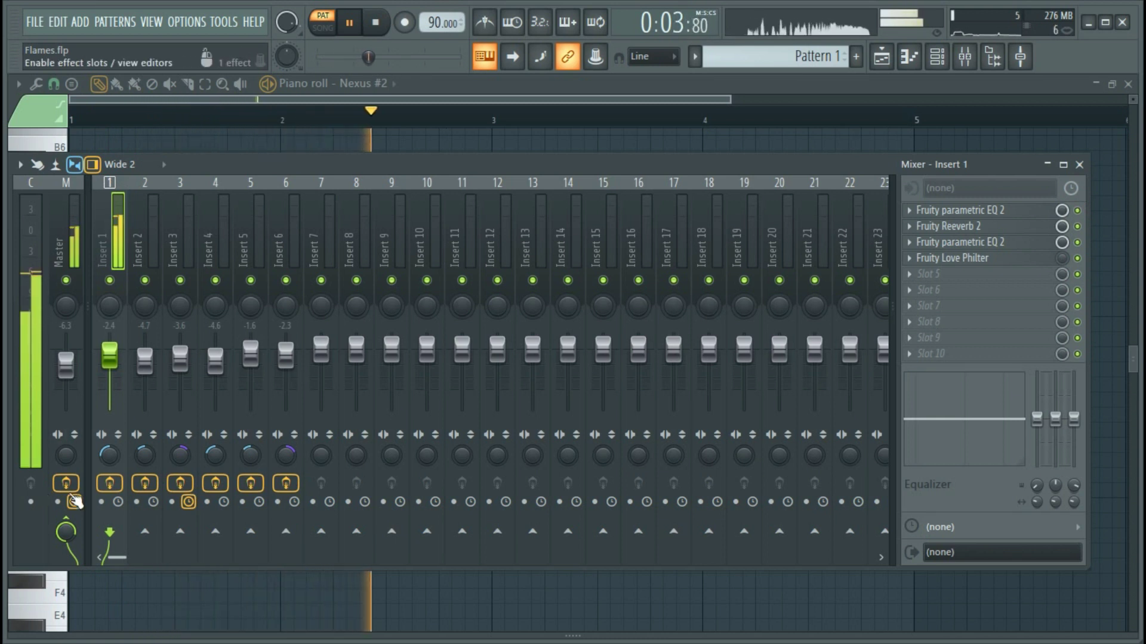
left_click(109, 483)
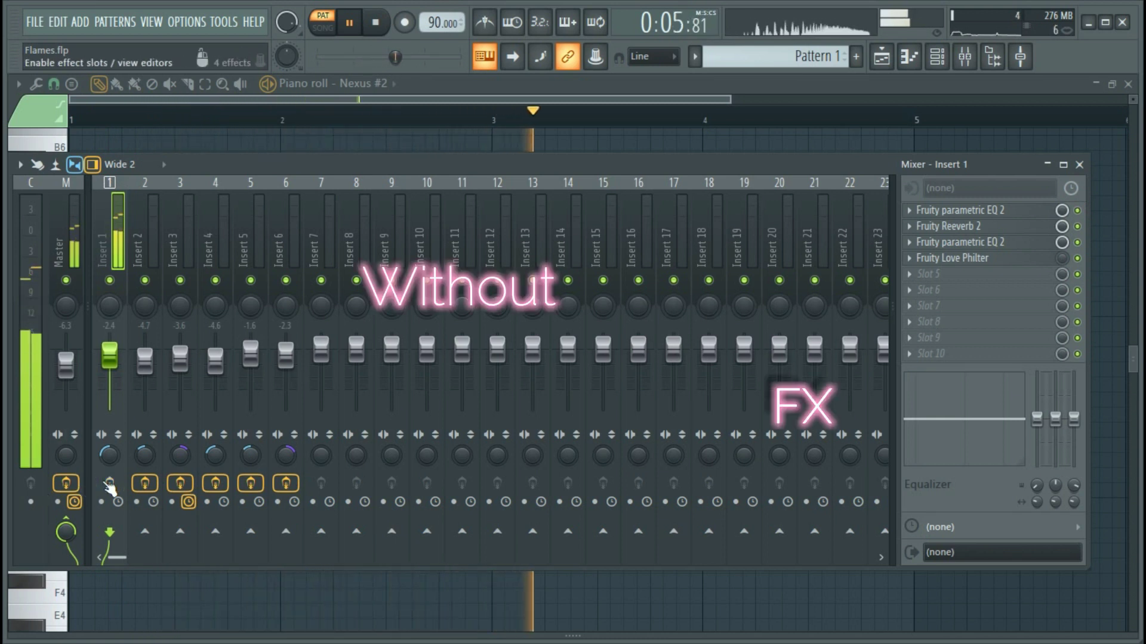
left_click(109, 484)
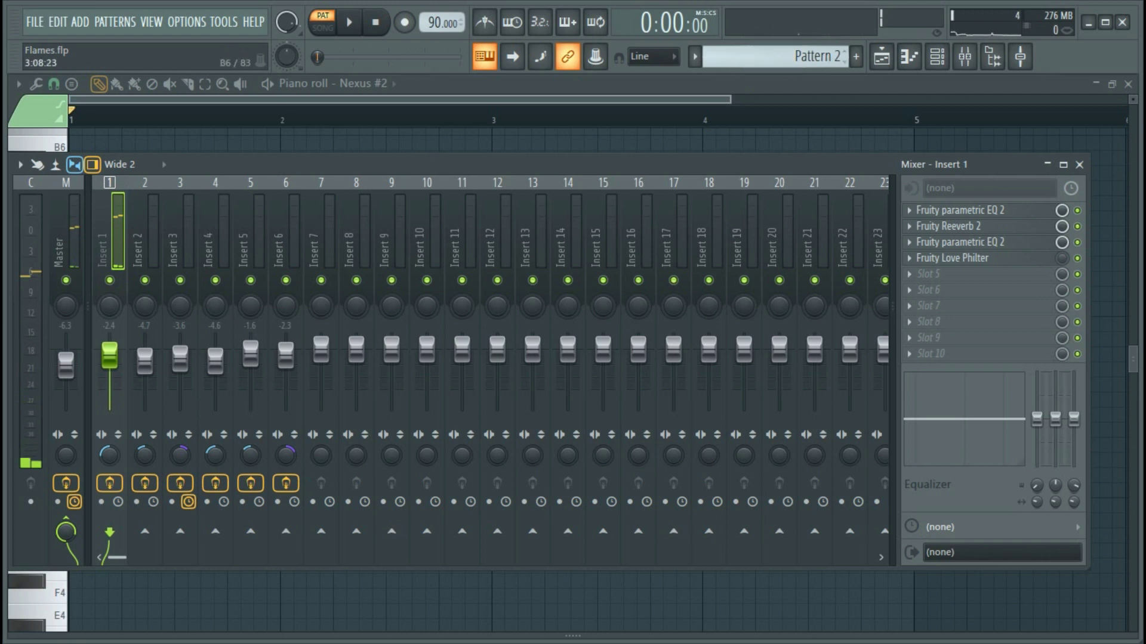
Play Pattern 2, select Insert 2, and inspect its Fruity parametric EQ 2 and SAUSAGE FATTENER.
key("space")
left_click(145, 203)
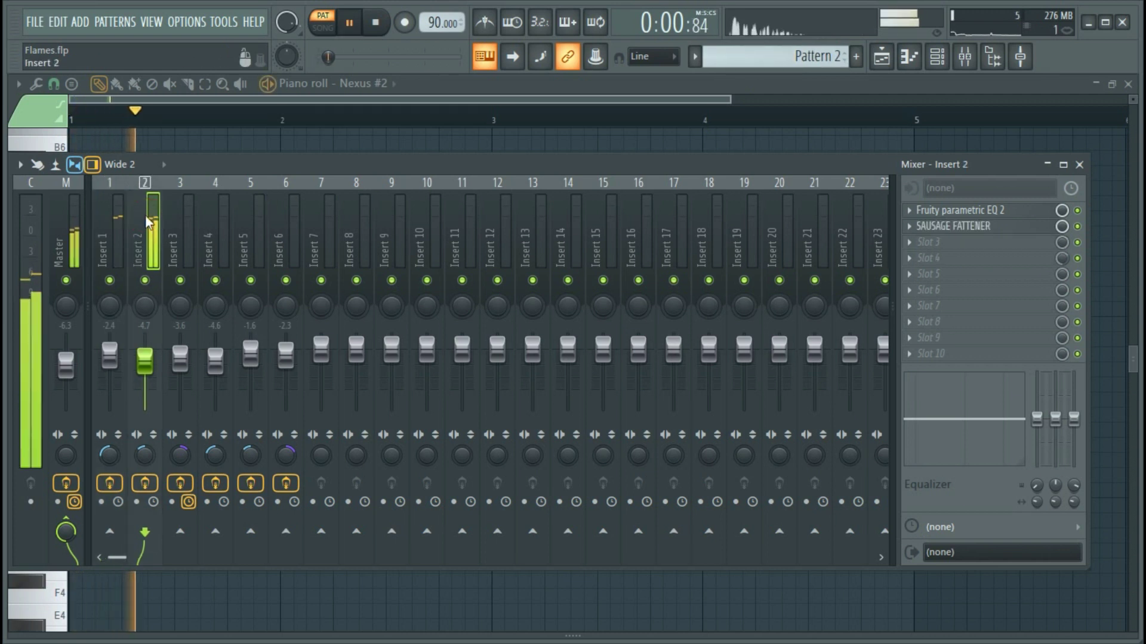
left_click(1005, 211)
left_click(1005, 226)
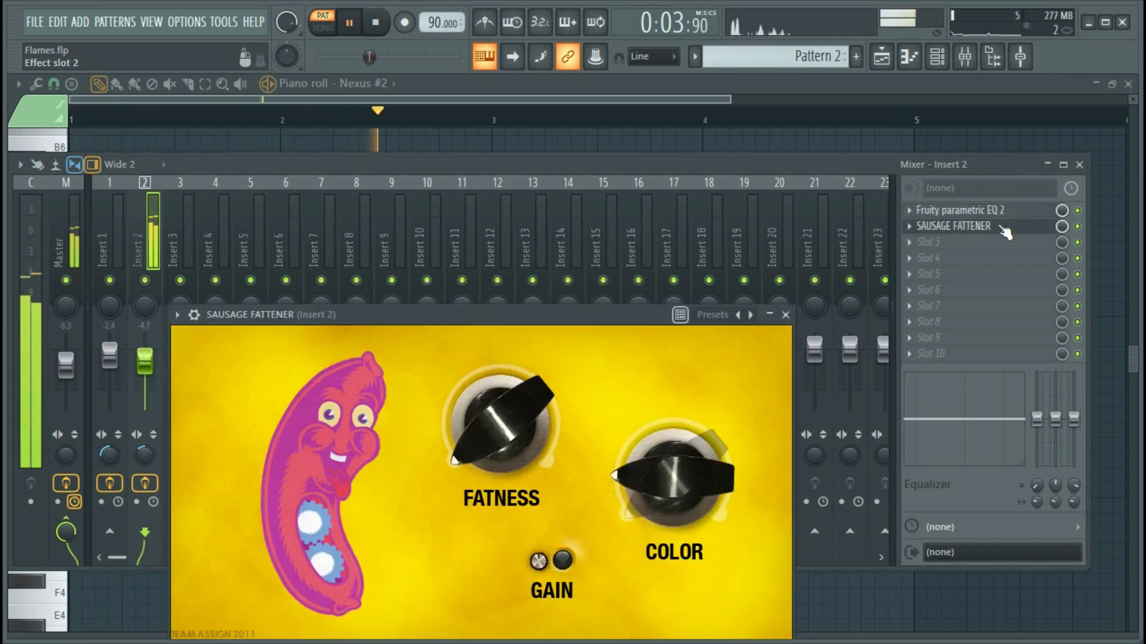
left_click(1005, 230)
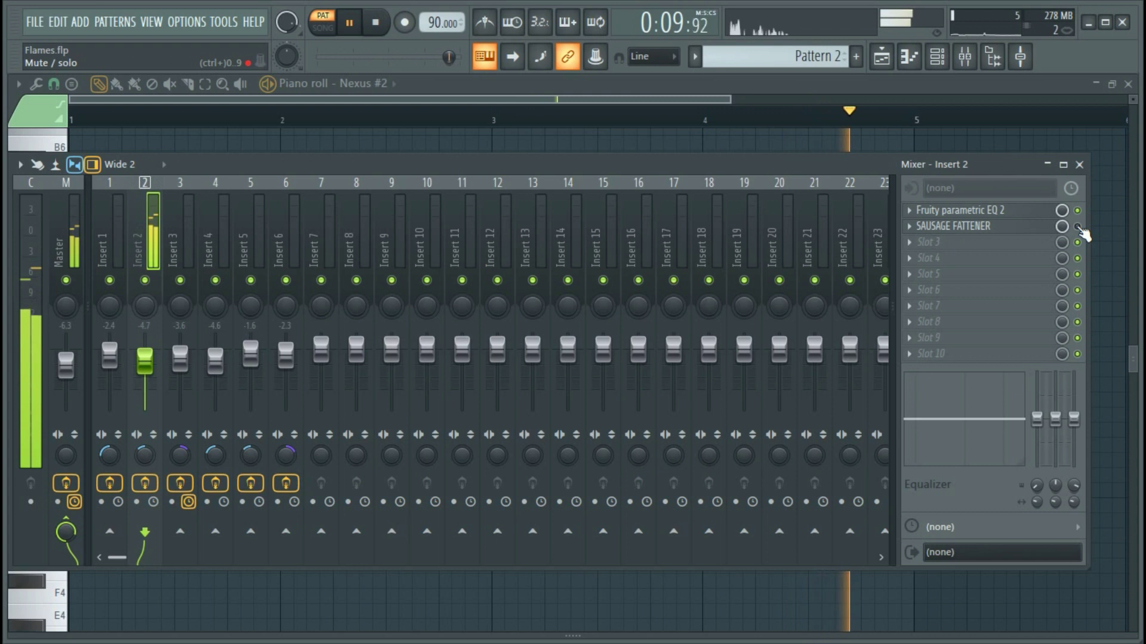
Bypass and re-enable Insert 2's effect chain to compare the sound, then move playback on to Pattern 3.
left_click(142, 483)
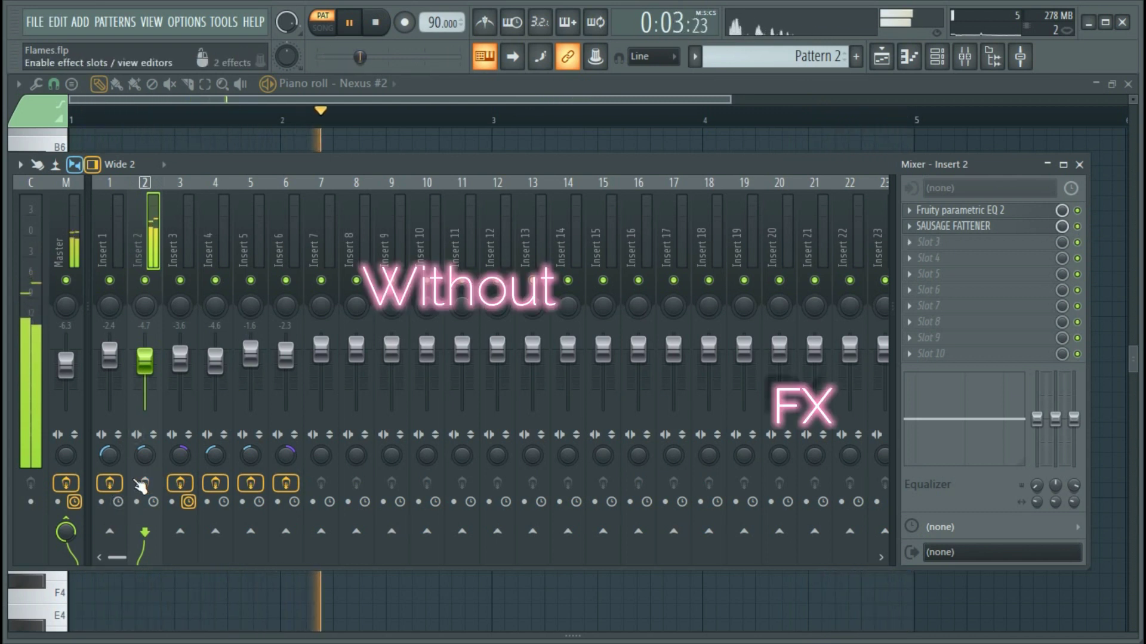
left_click(142, 485)
key("space")
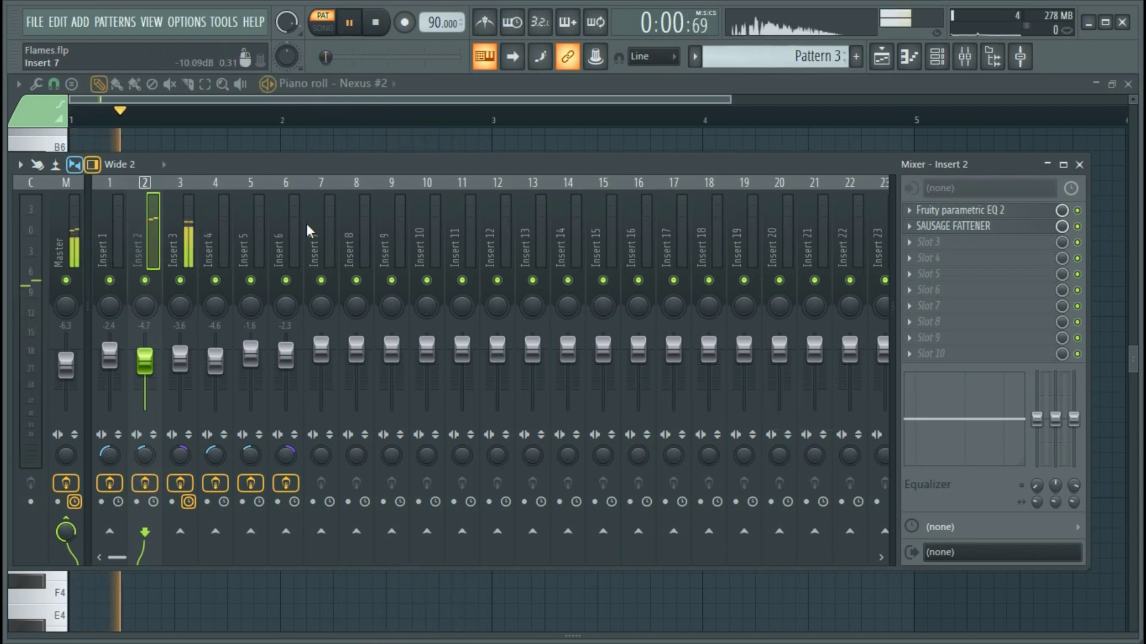
Select Insert 3 and inspect the settings of its Fruity parametric EQ 2 and The Glue compressor.
left_click(182, 222)
left_click(963, 213)
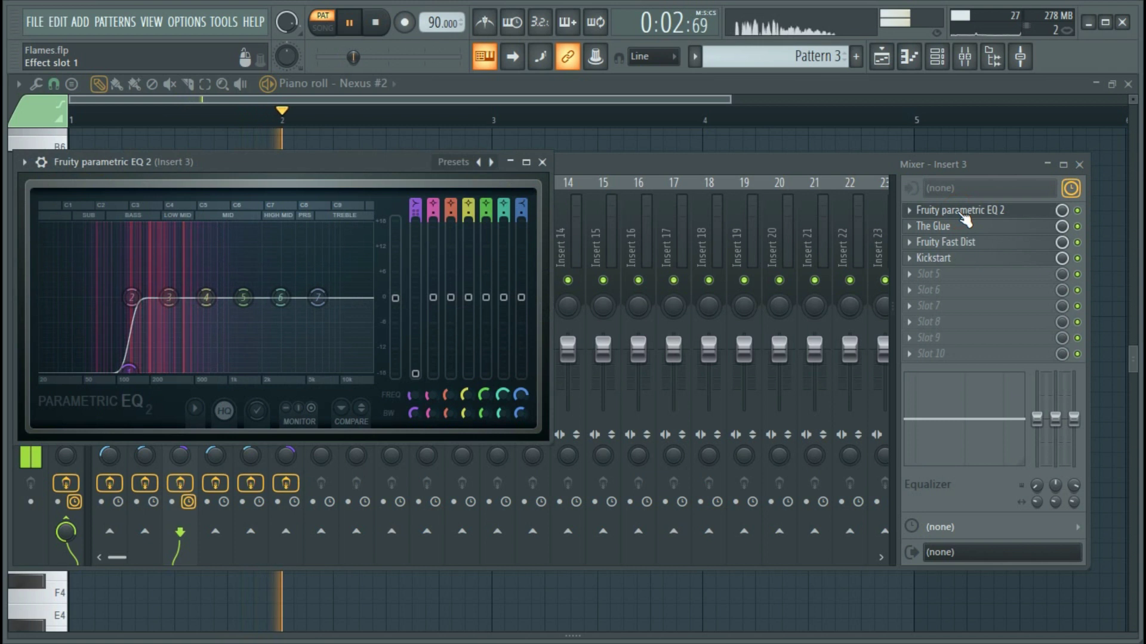
left_click(964, 213)
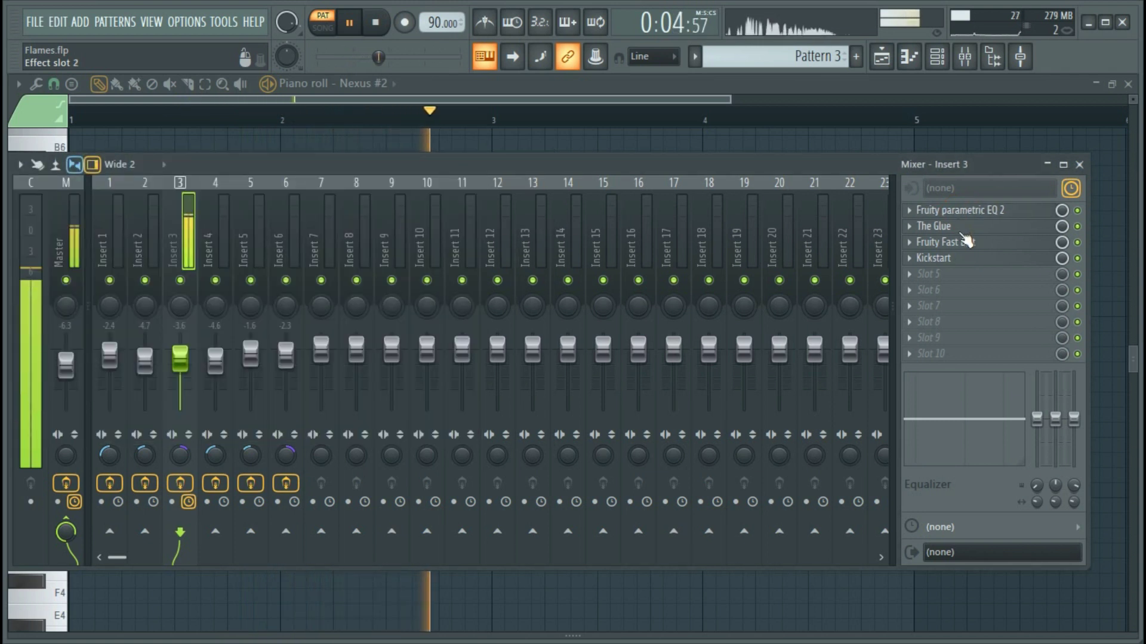
left_click(964, 233)
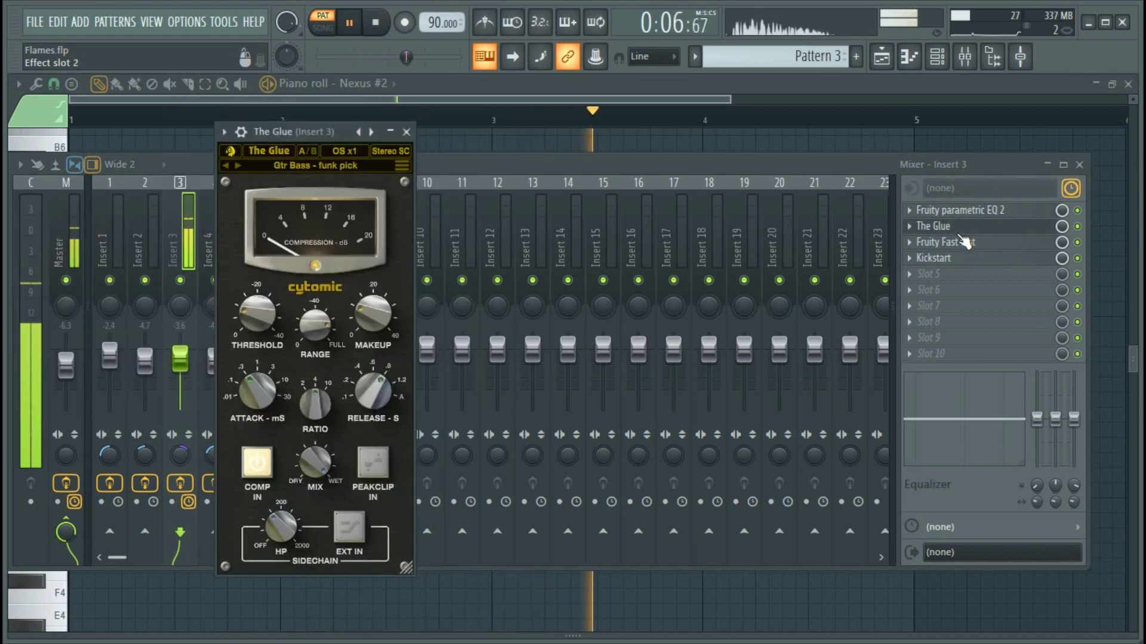
mouse_move(324, 346)
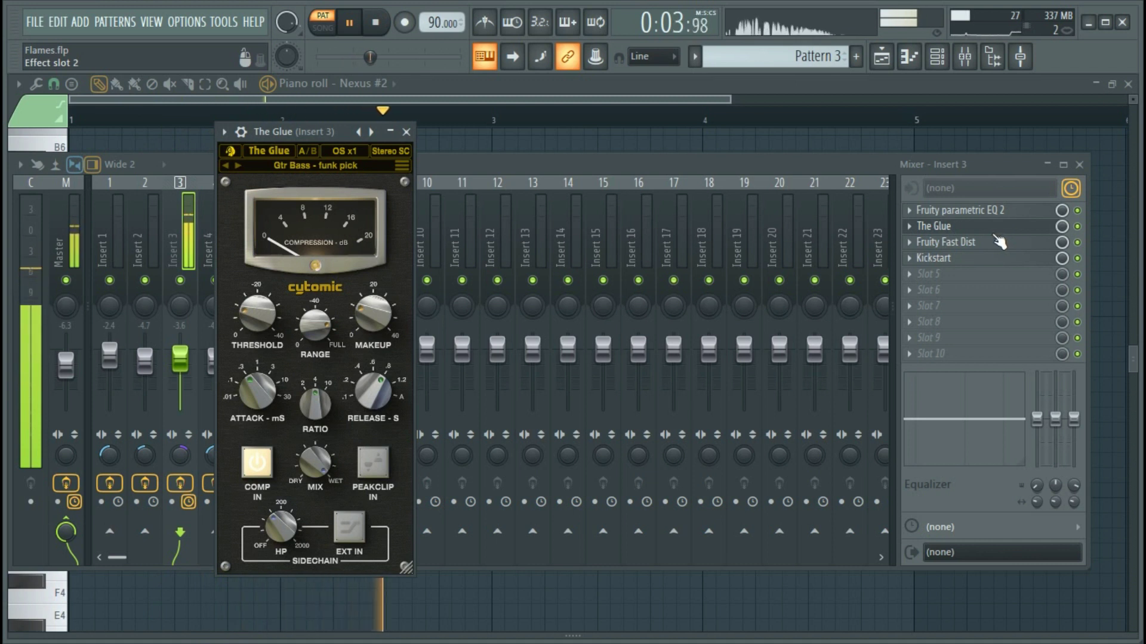
Inspect the Fruity Fast Dist and Kickstart effects on Insert 3, closing each one again.
left_click(997, 241)
left_click(999, 245)
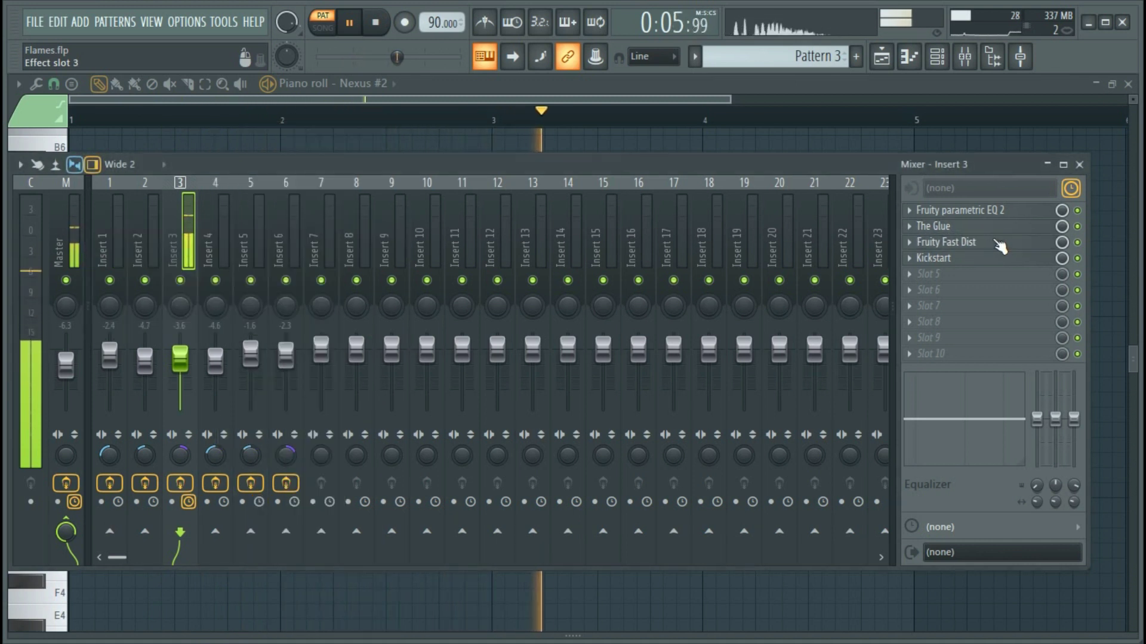
left_click(1039, 260)
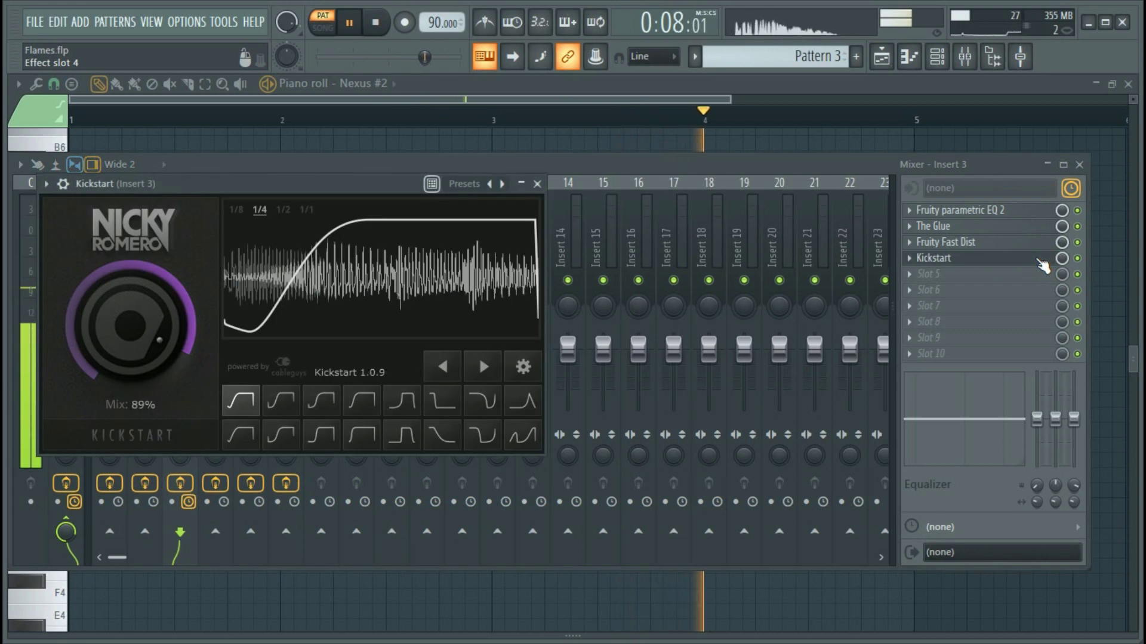
left_click(1048, 258)
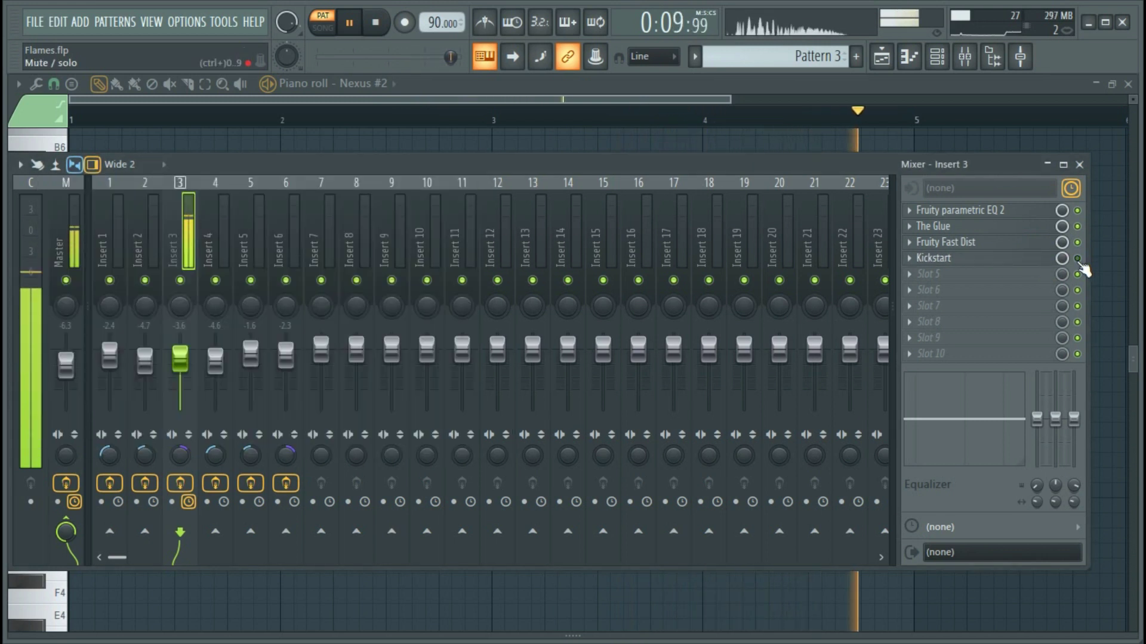
Toggle The Glue on Insert 3, then bypass and re-enable the track's whole effect chain to compare the sound.
left_click(1078, 227)
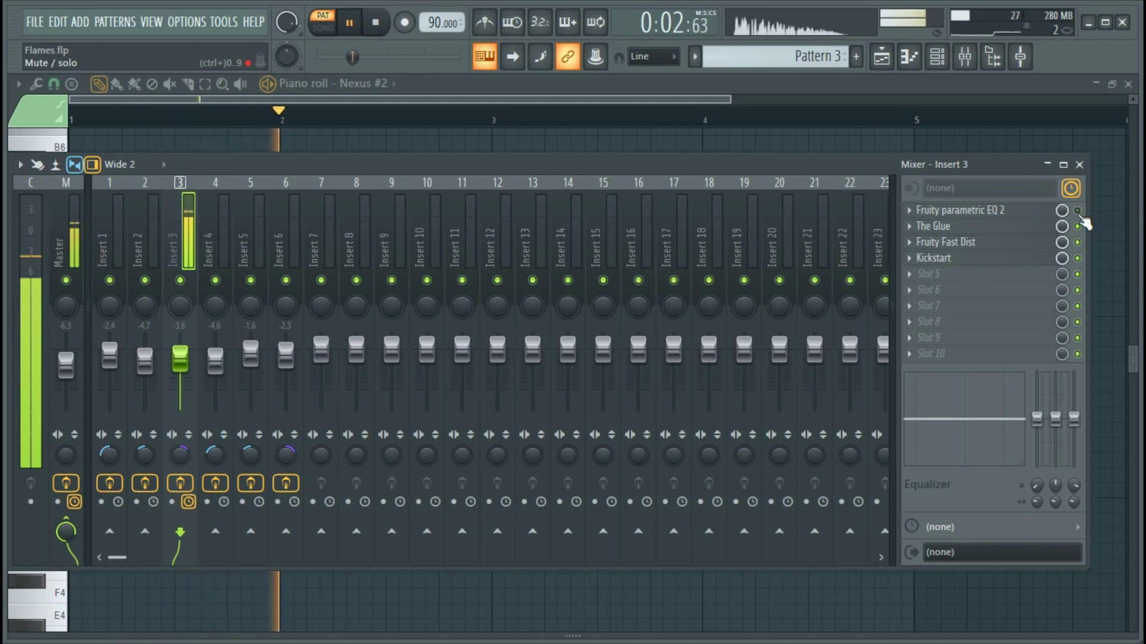
left_click(179, 484)
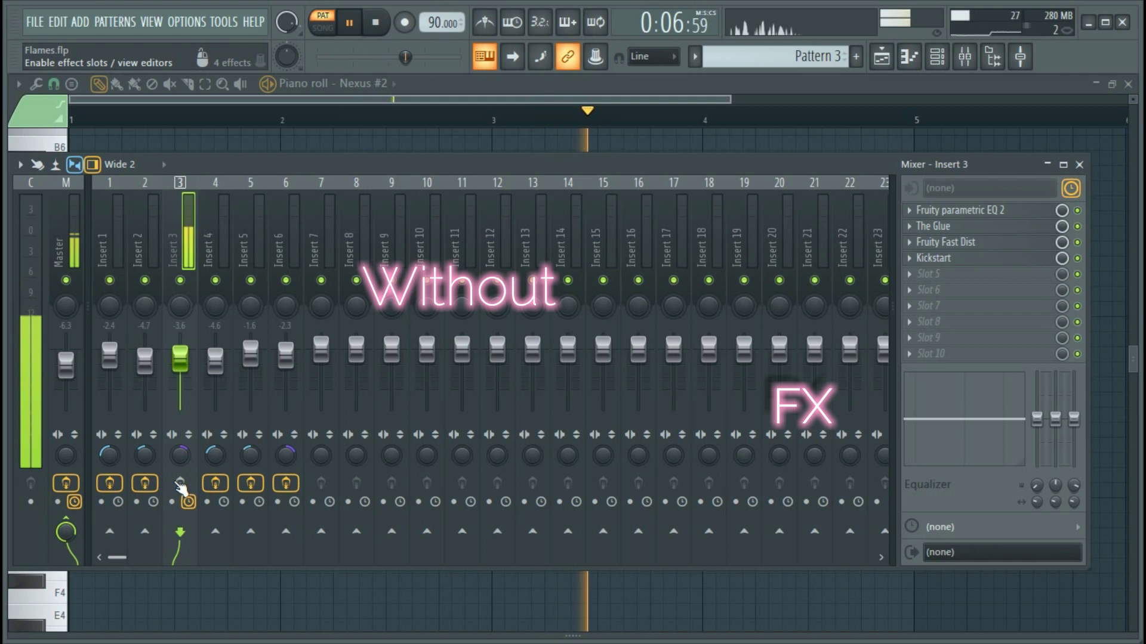
left_click(179, 483)
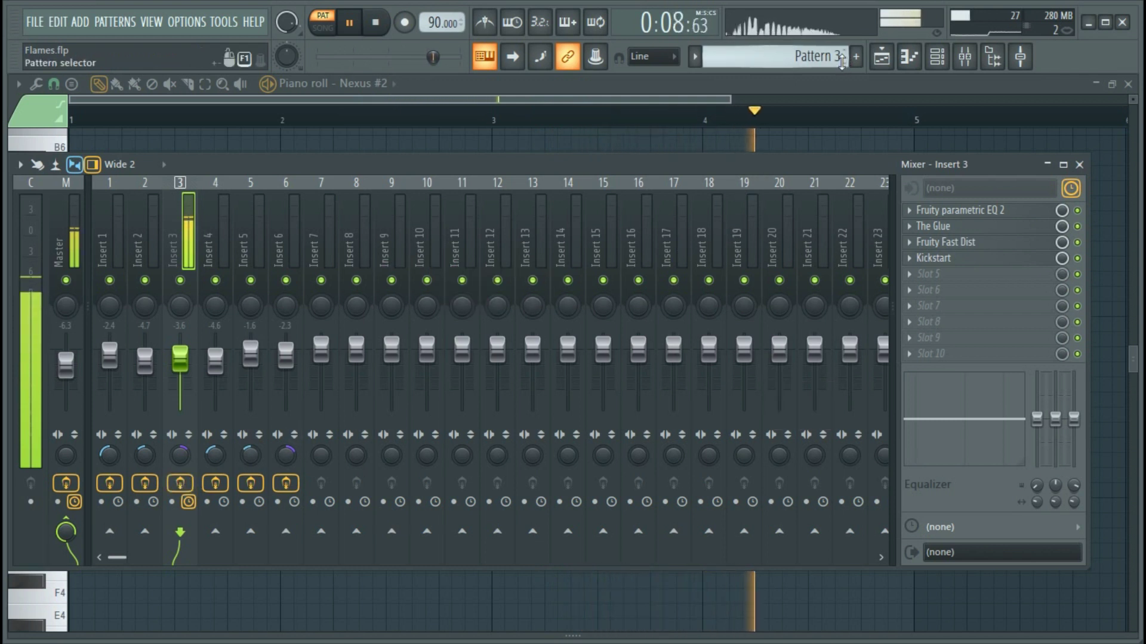
Play Pattern 4, select Insert 4, and inspect its Fruity Reeverb 2 and its Fruity parametric EQ 2 instances.
left_click(223, 225)
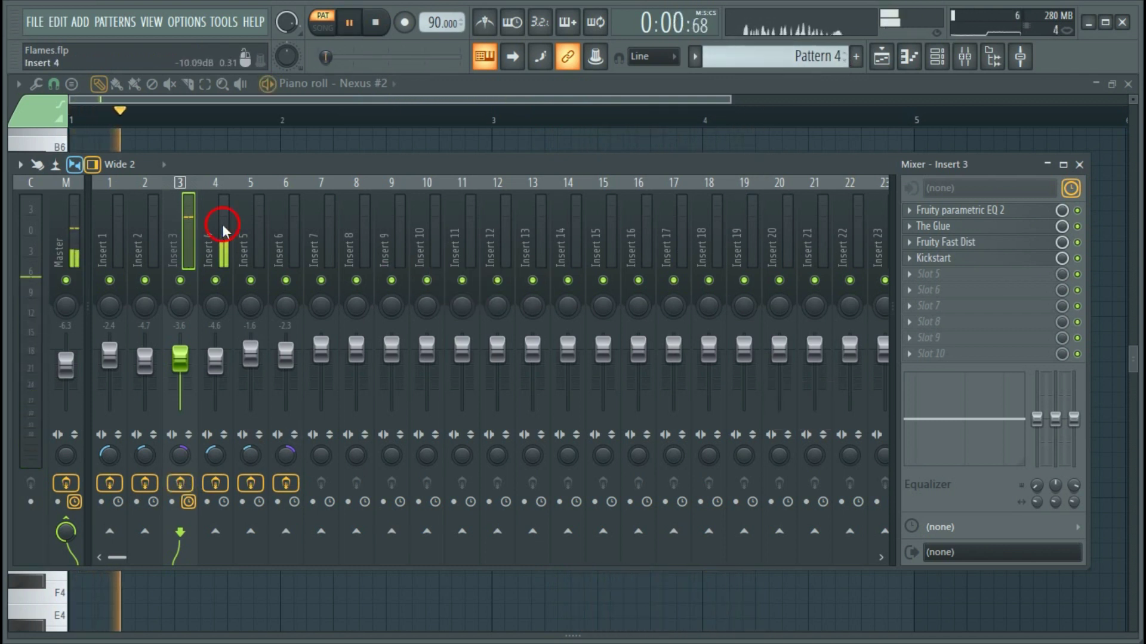
left_click(941, 212)
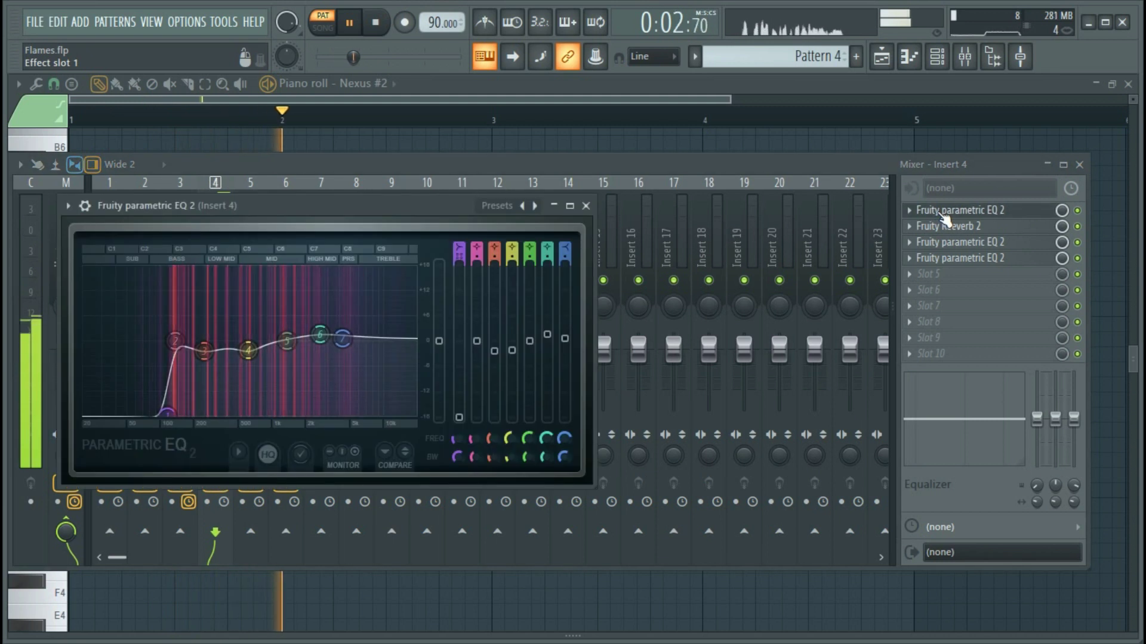
left_click(945, 226)
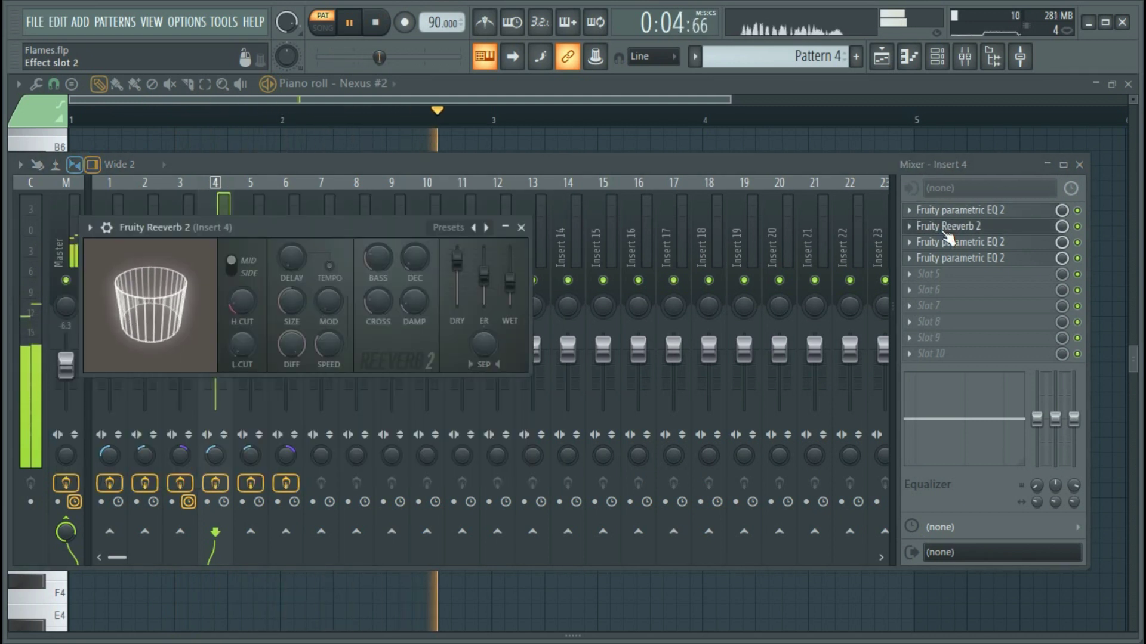
left_click(953, 243)
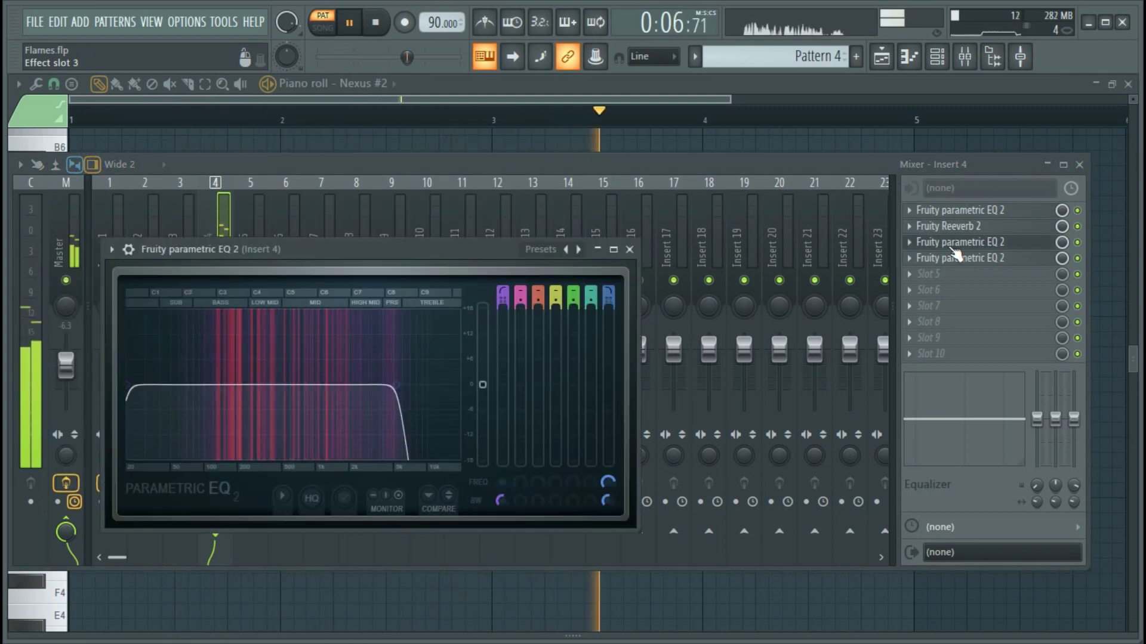
left_click(959, 259)
left_click(974, 259)
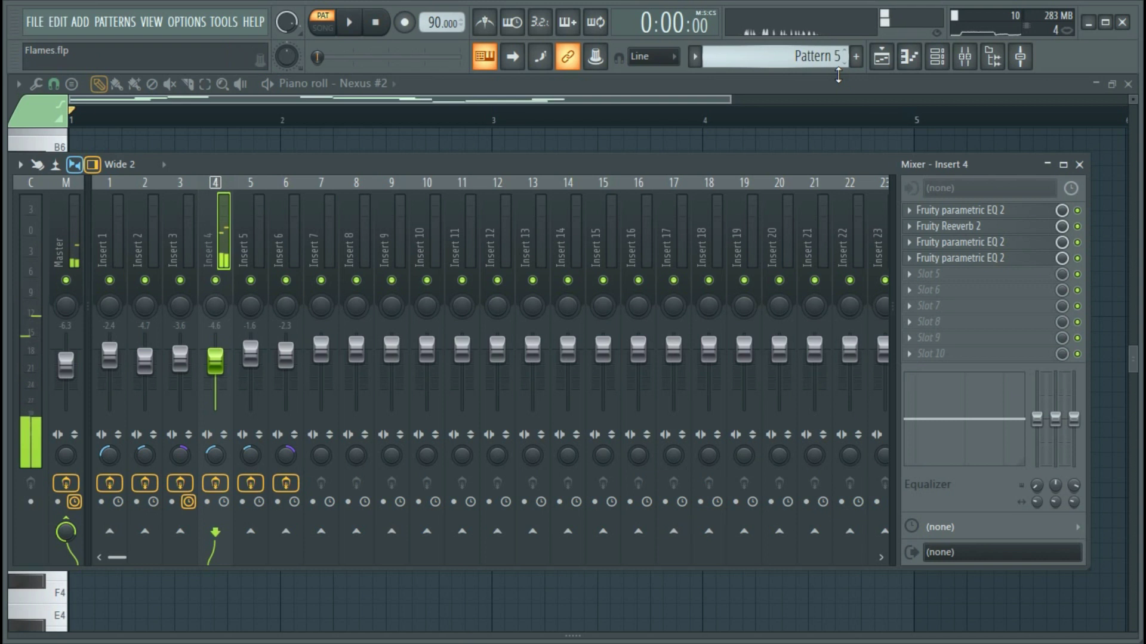
Play Pattern 5, mute Insert 6 to isolate Insert 5, and inspect Insert 5's Fruity parametric EQ 2.
left_click(265, 223)
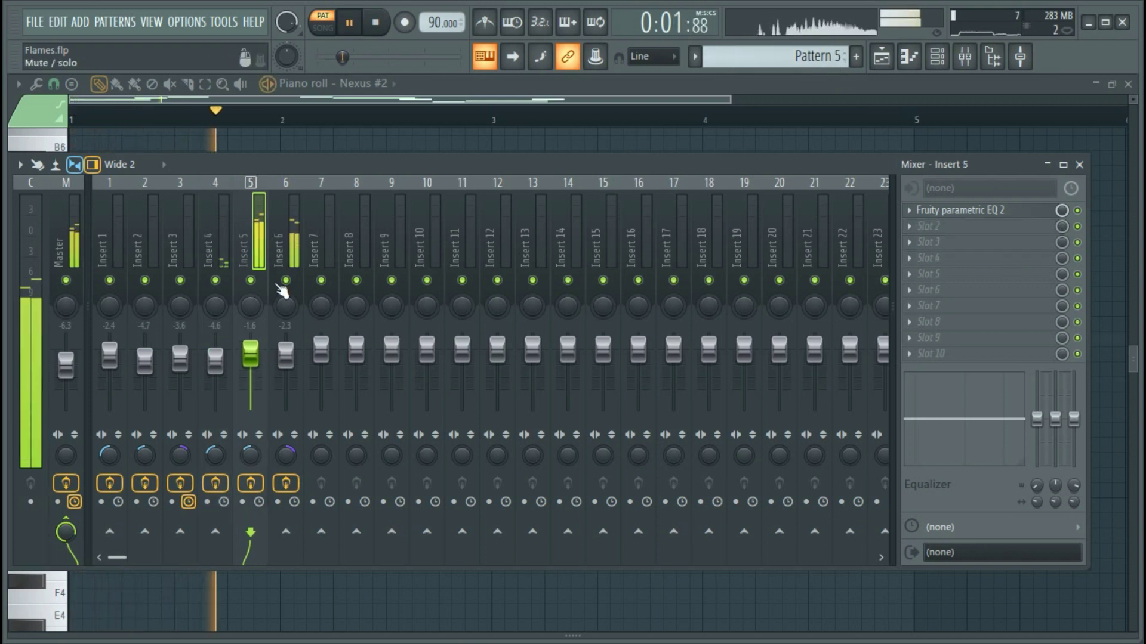
left_click(285, 280)
left_click(947, 223)
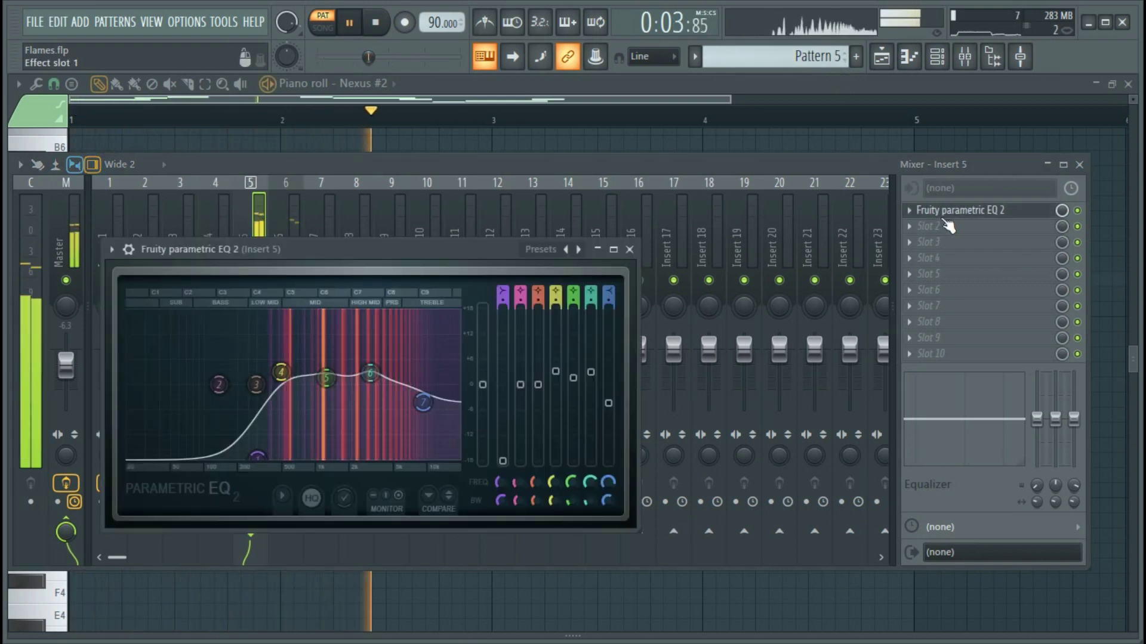
left_click(974, 215)
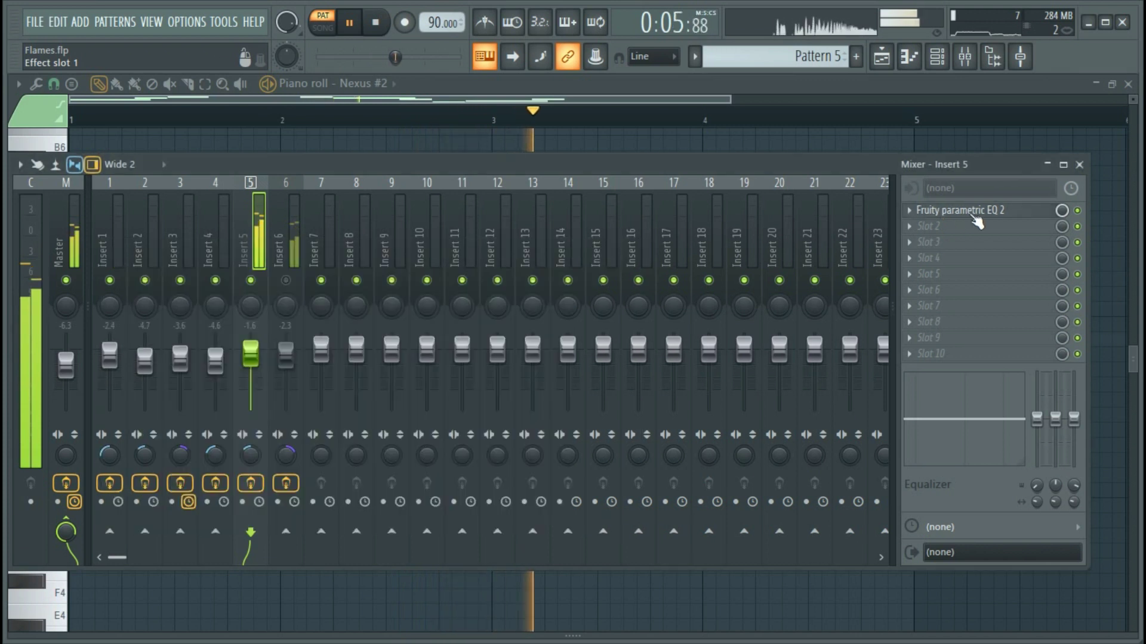
Switch off the Fruity parametric EQ 2 on Insert 5, then disable and re-enable the track's effect slots.
left_click(1077, 211)
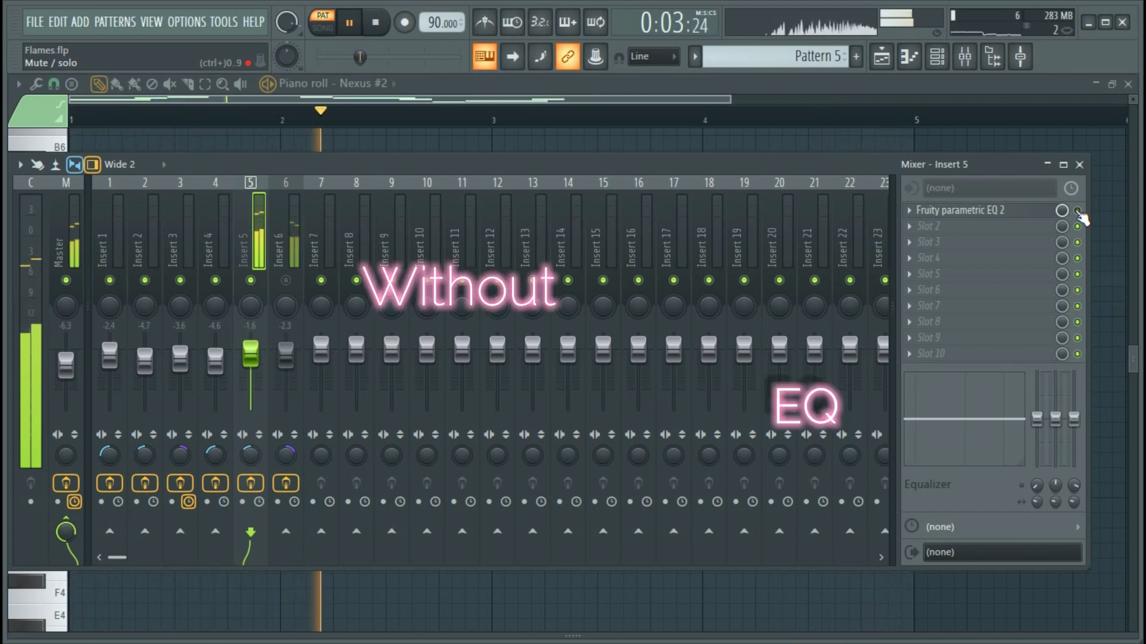
left_click(251, 484)
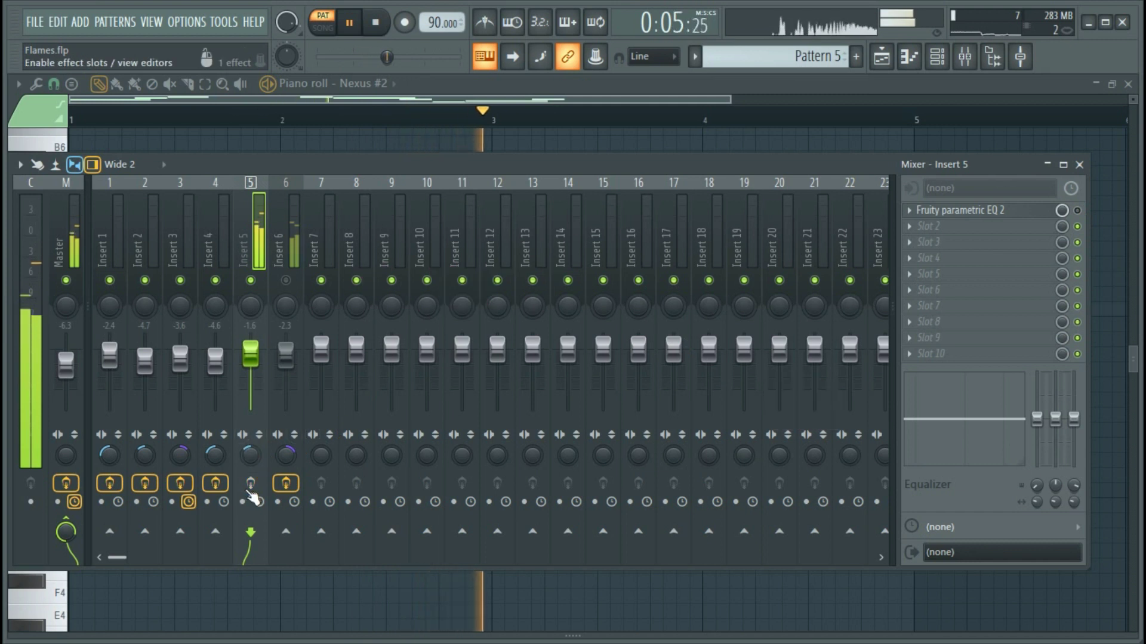
left_click(250, 484)
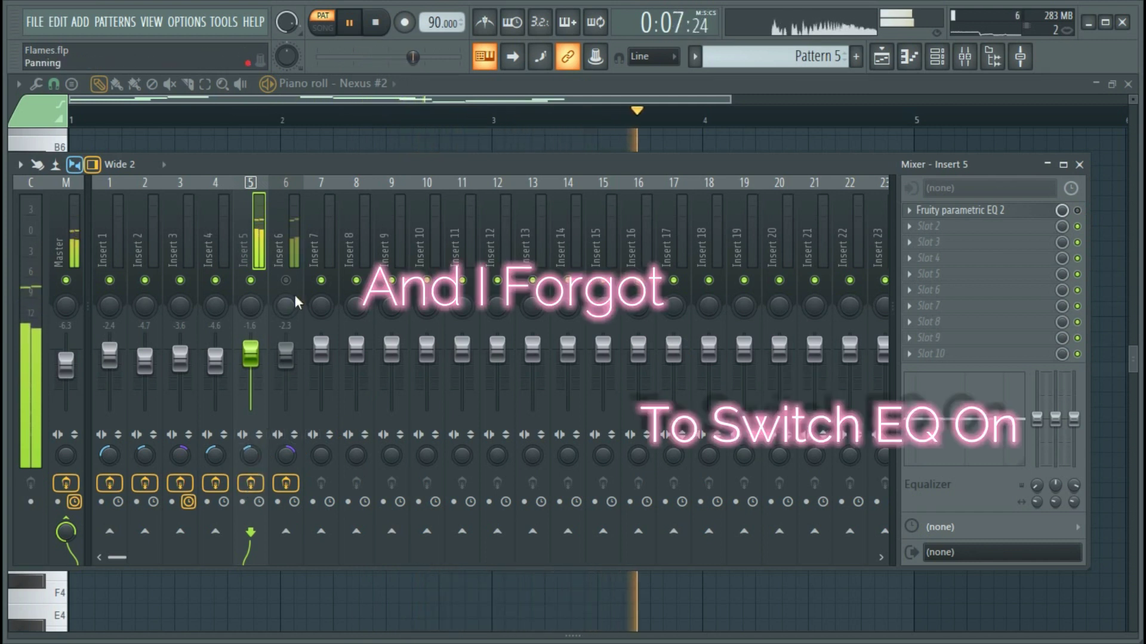
Mute Insert 5 to isolate Insert 6, replay Pattern 5, and inspect Insert 6's Fruity parametric EQ 2 and Fruity Reeverb 2.
left_click(251, 281)
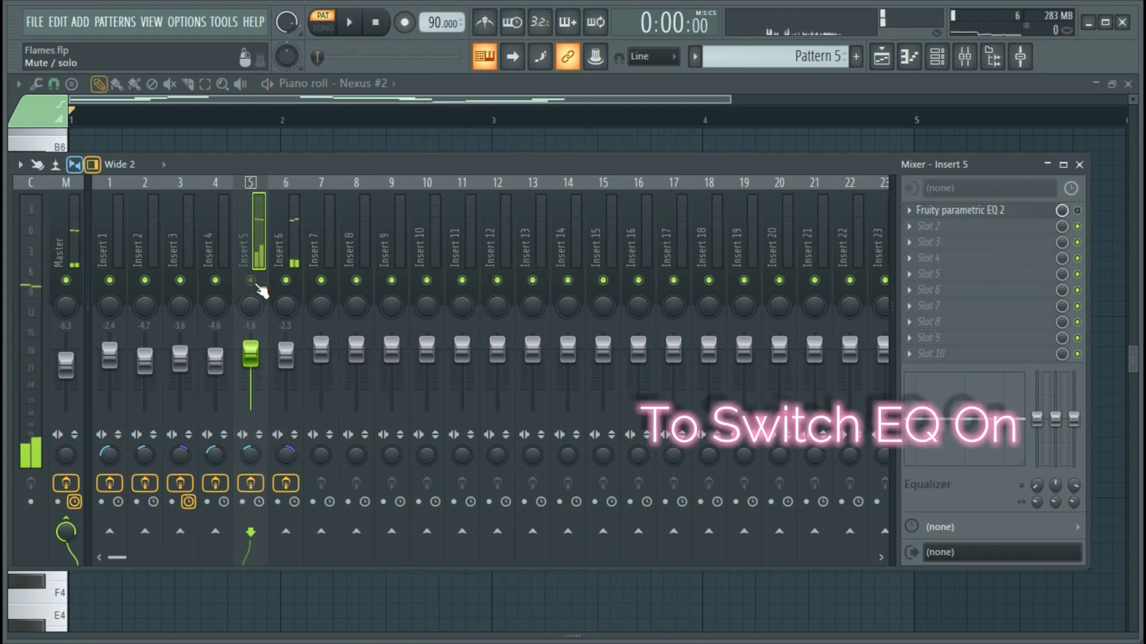
key("space")
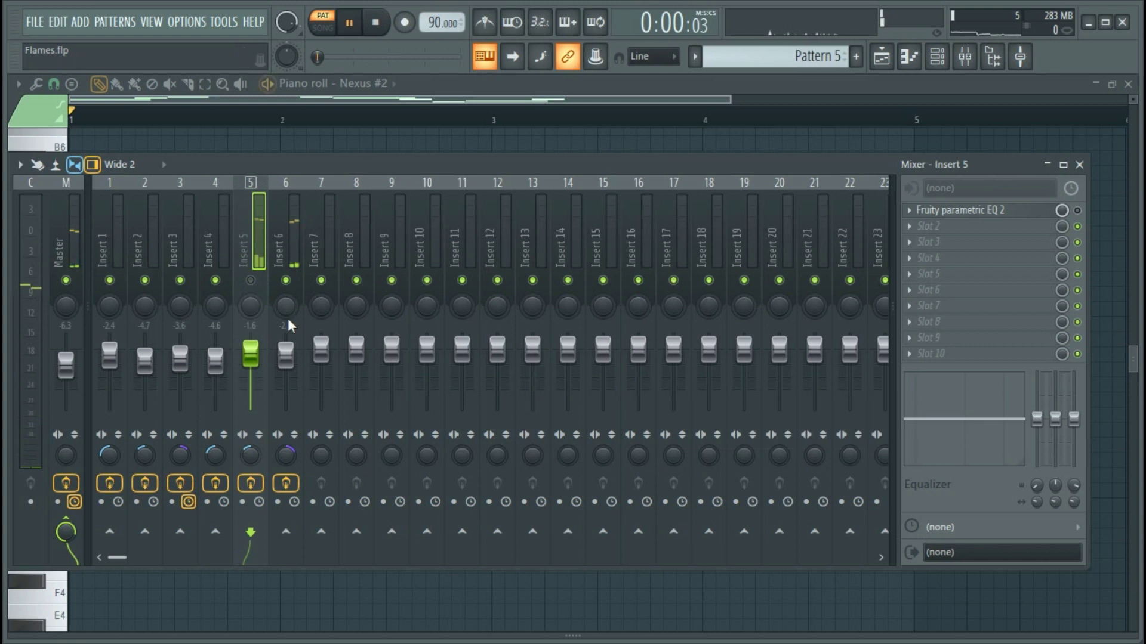
left_click(298, 245)
left_click(977, 211)
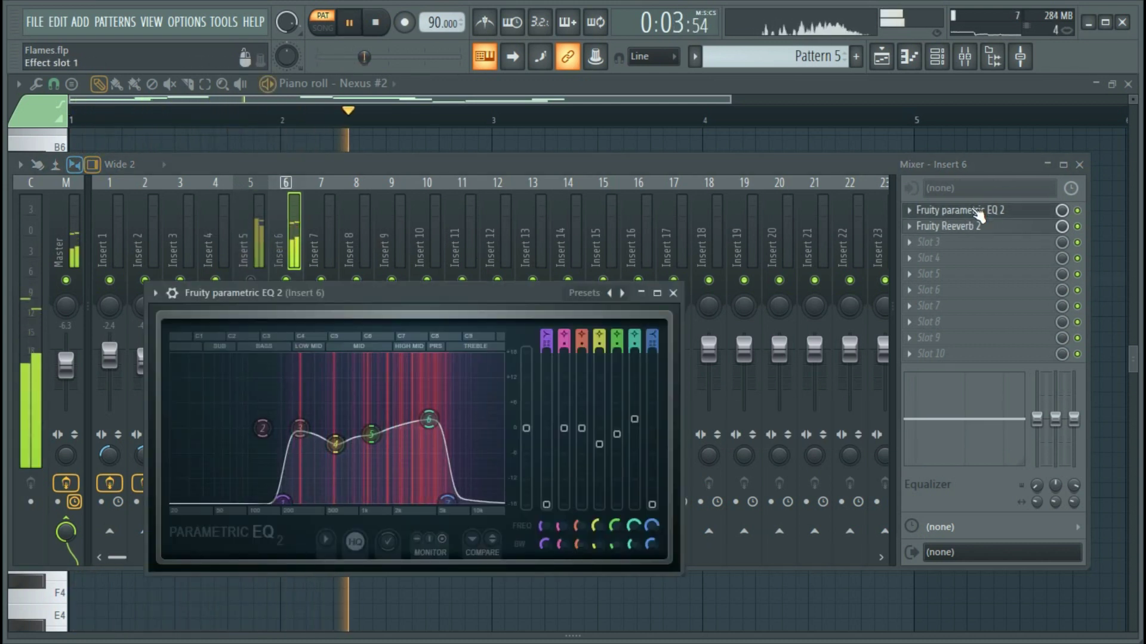
left_click(977, 211)
left_click(979, 227)
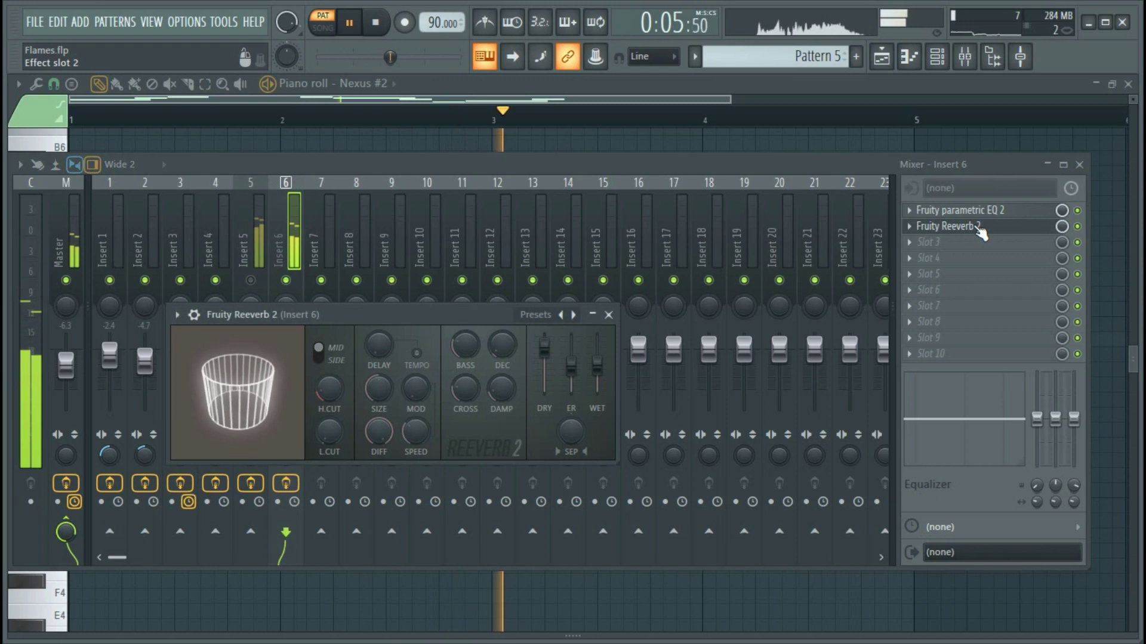
left_click(979, 228)
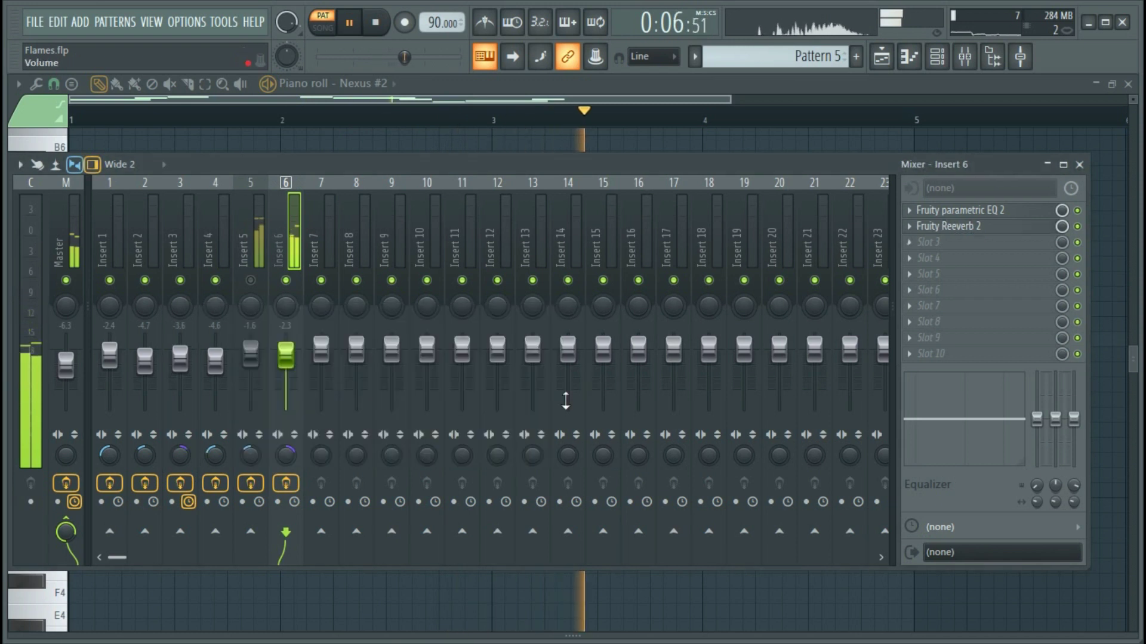
Disable and re-enable Insert 6's effect slots to compare the sound, and stop playback.
left_click(287, 485)
left_click(286, 483)
key("space")
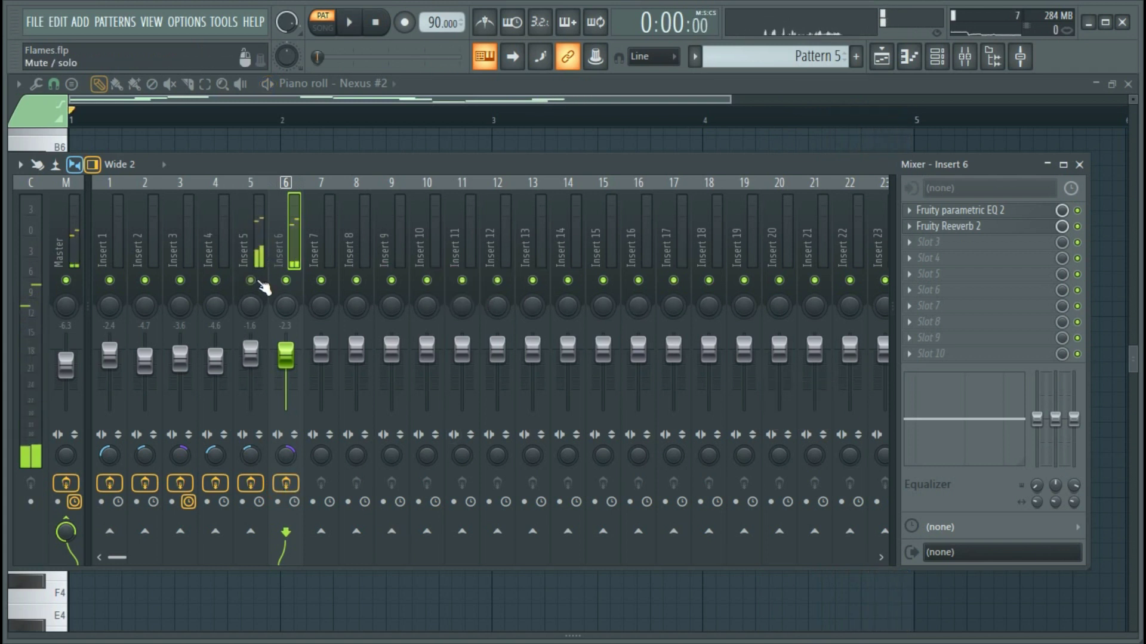
Select Pattern 6, look over the project's patterns and channels in the picker, and bring up the playlist in song mode.
scroll(828, 64, "down", 1)
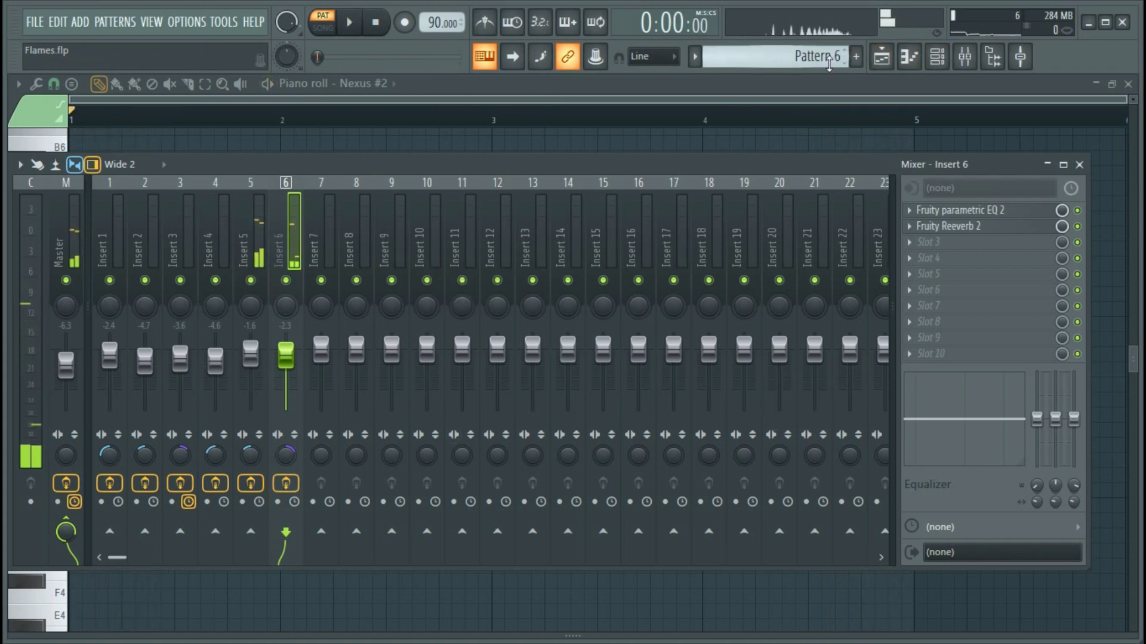
key("space")
scroll(829, 62, "up", 2)
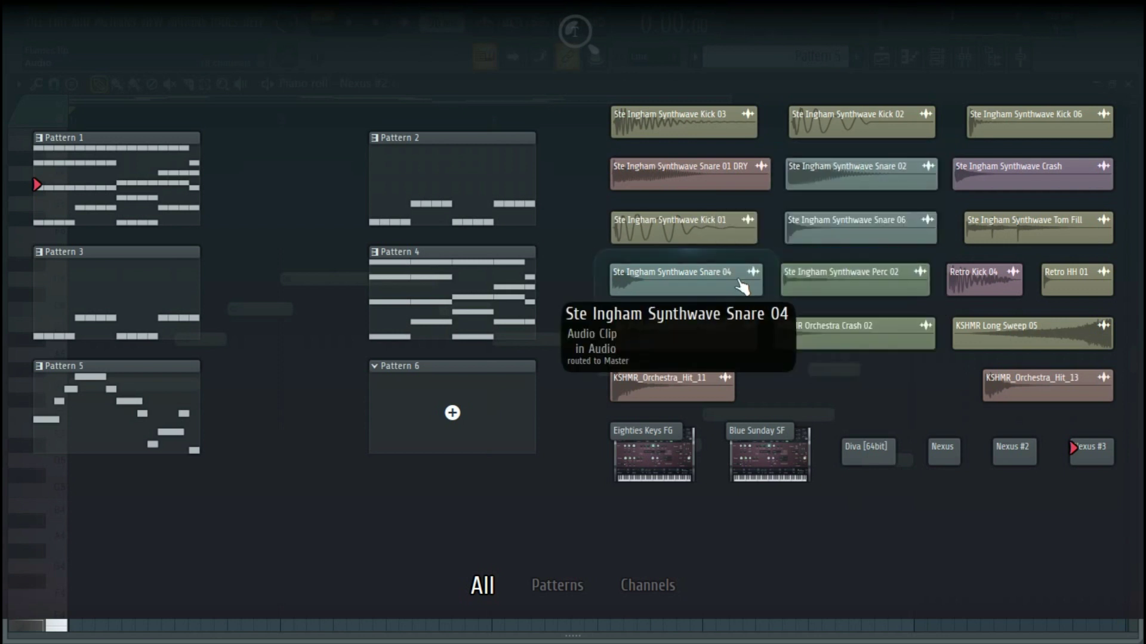
left_click(233, 248)
scroll(732, 237, "up", 3)
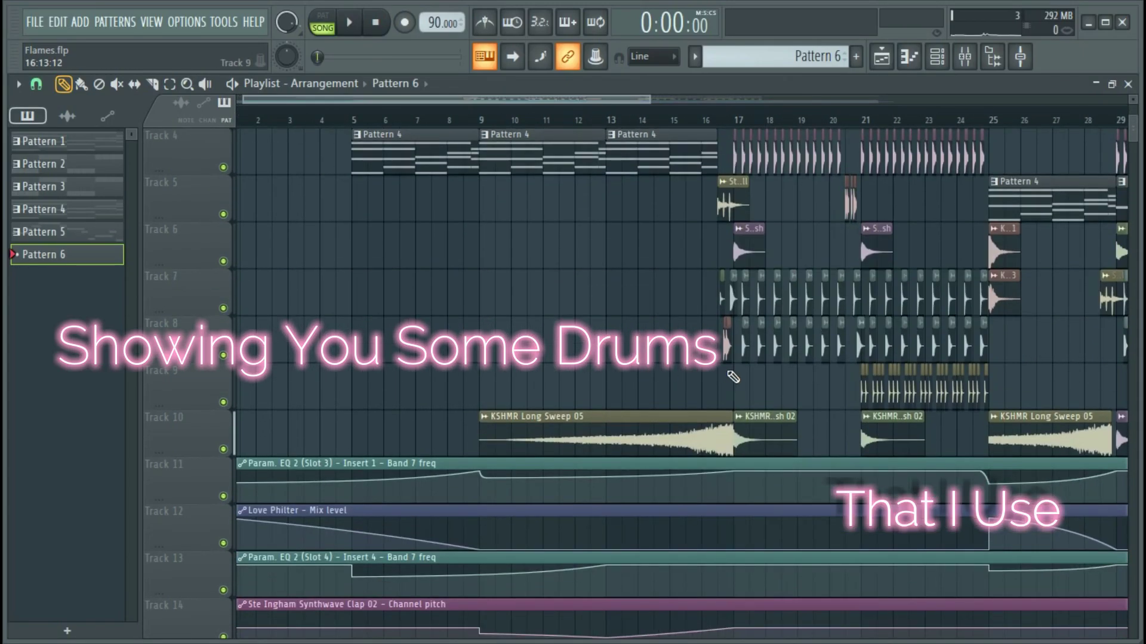
Isolate the drum clips in the playlist by soloing Track 5 and enabling Tracks 4, 6, 7, 8 and 10.
scroll(738, 355, "right", 5)
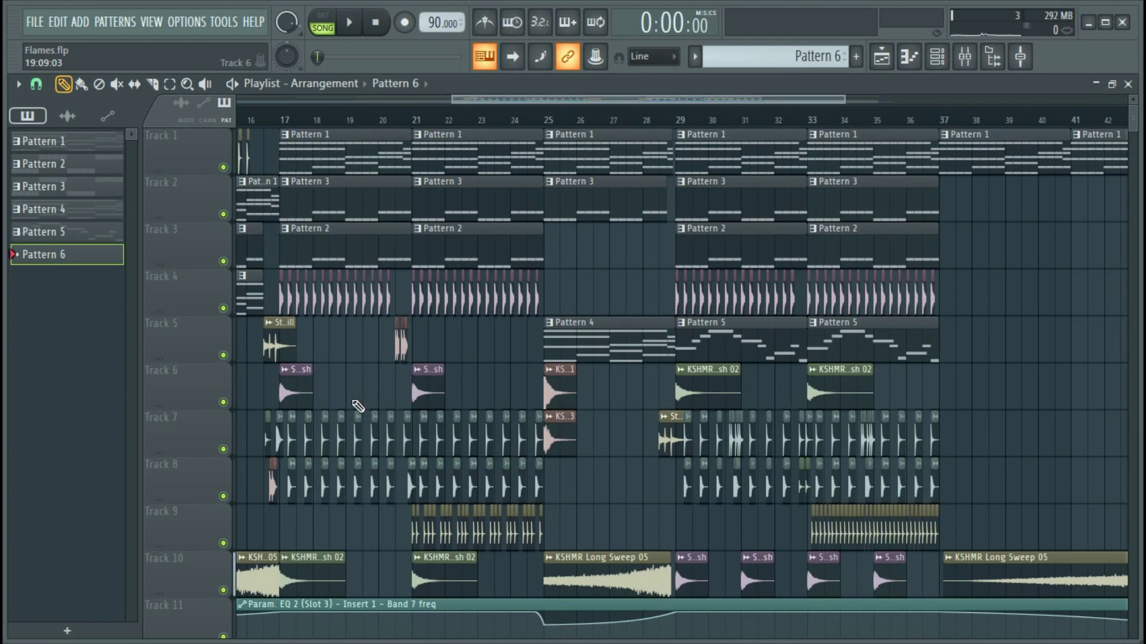
right_click(223, 356)
left_click(224, 309)
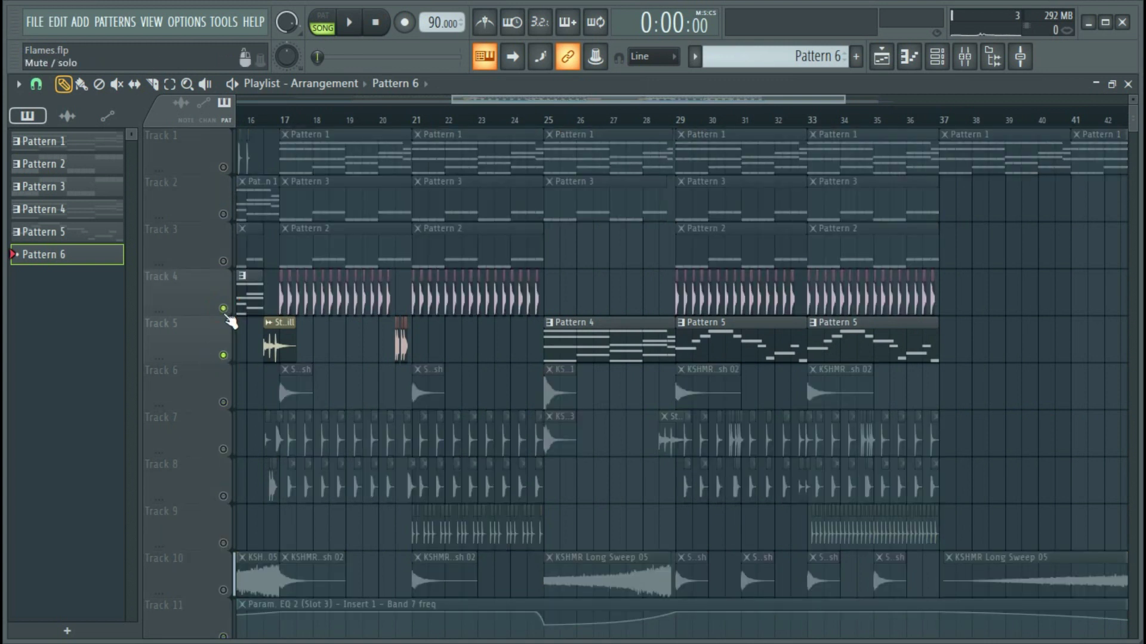
left_click(223, 403)
left_click(223, 449)
left_click(223, 496)
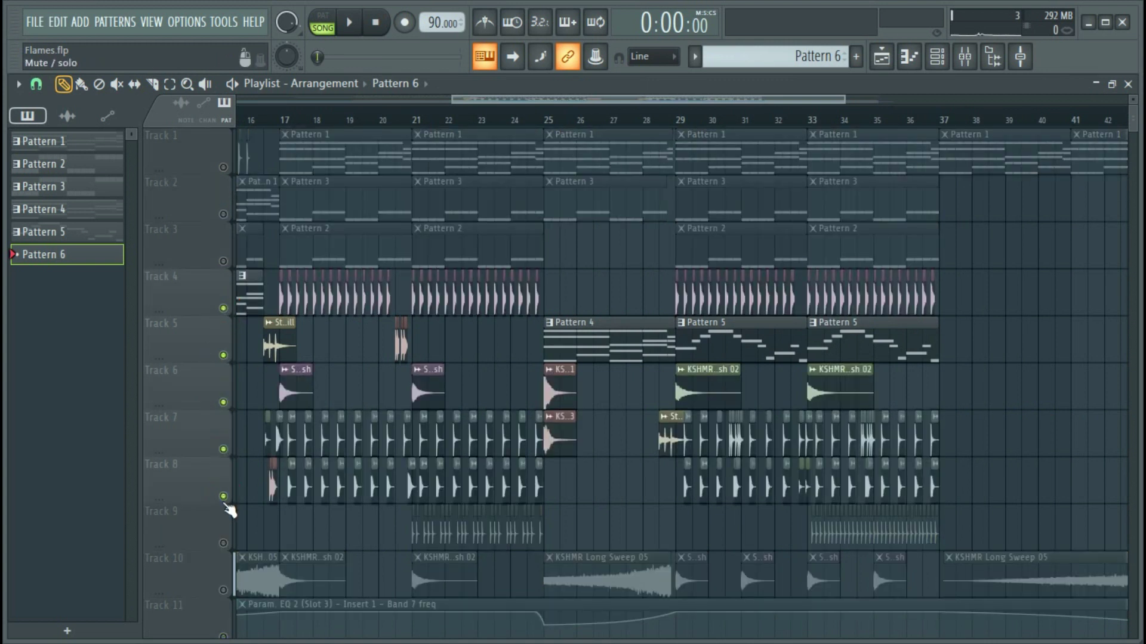
left_click(223, 590)
Play the isolated drum tracks around the transition into bar 17 and stop with the playhead just after bar 16.
scroll(302, 169, "down", 4)
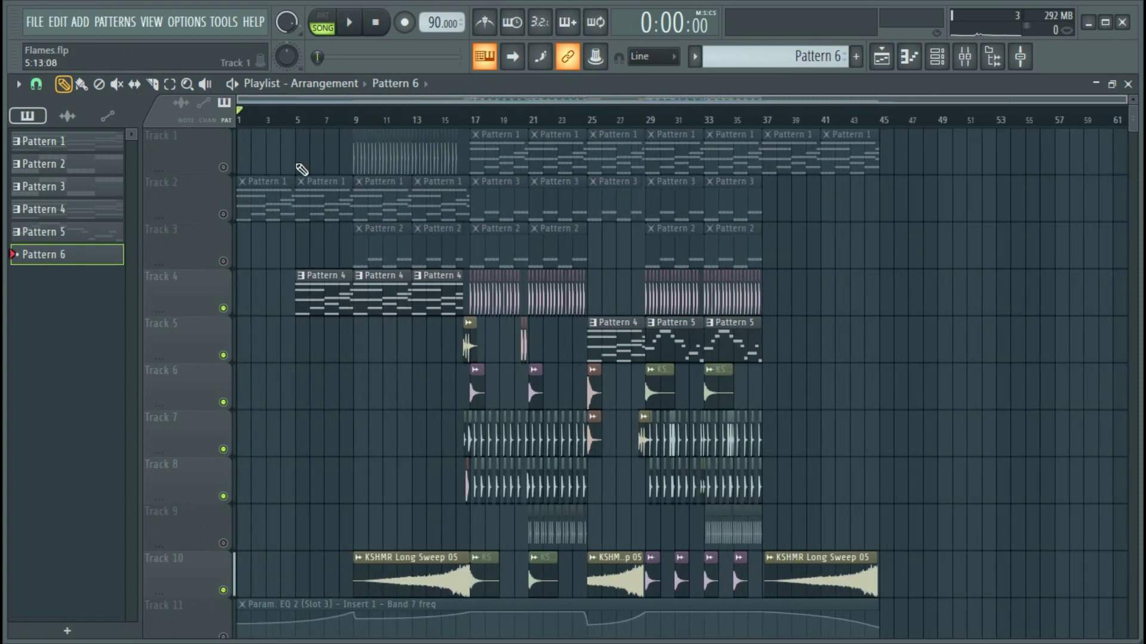
key("space")
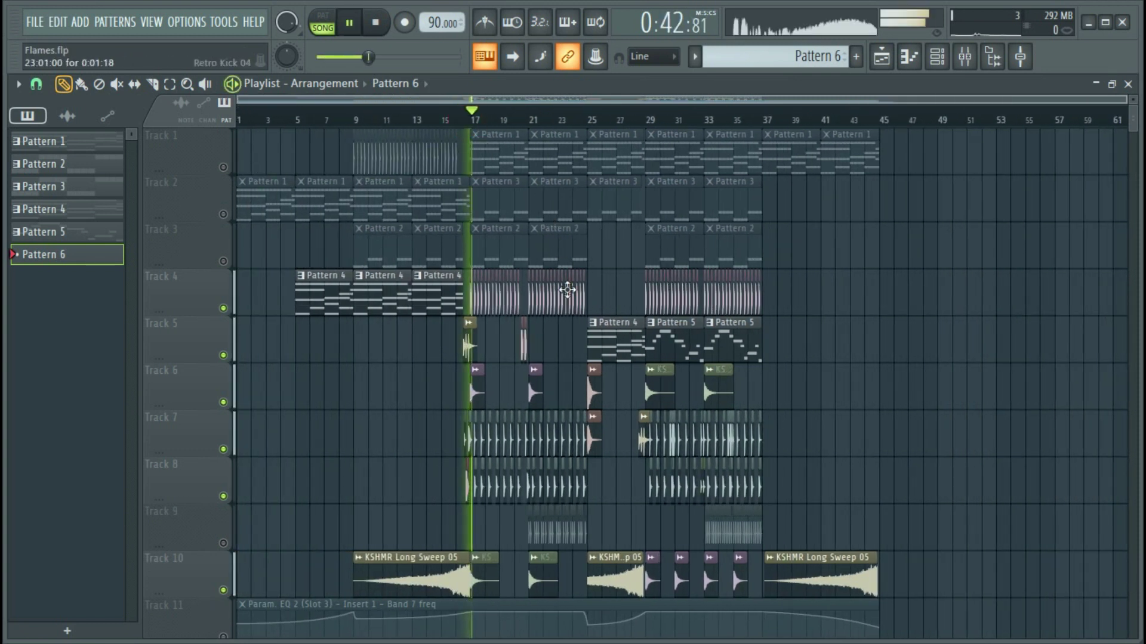
scroll(476, 128, "up", 4)
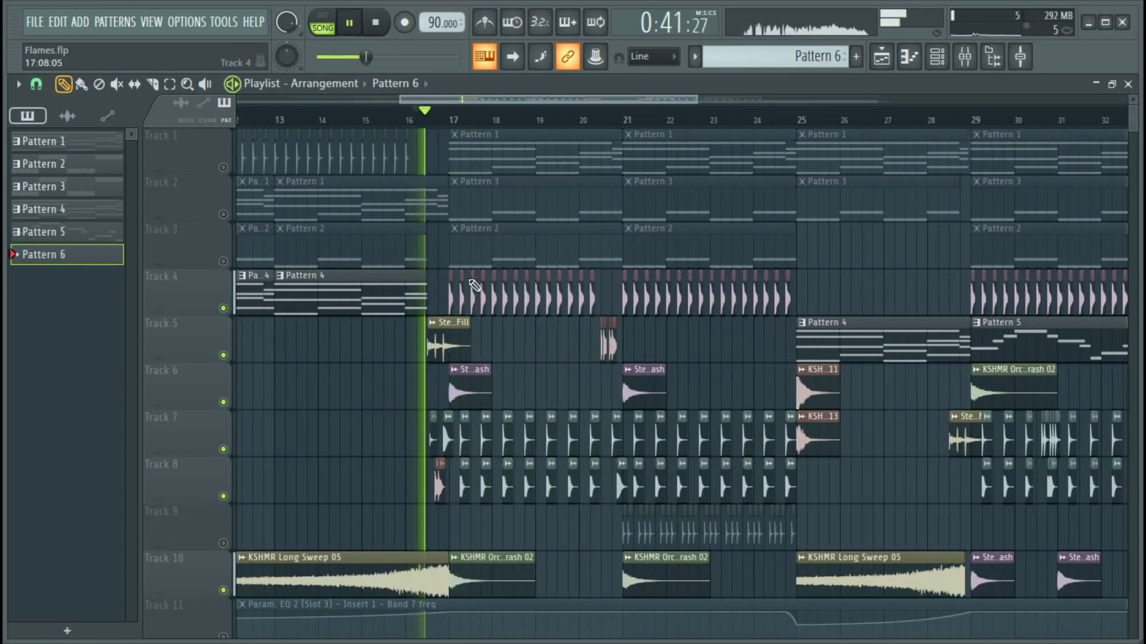
key("space")
scroll(451, 119, "up", 2)
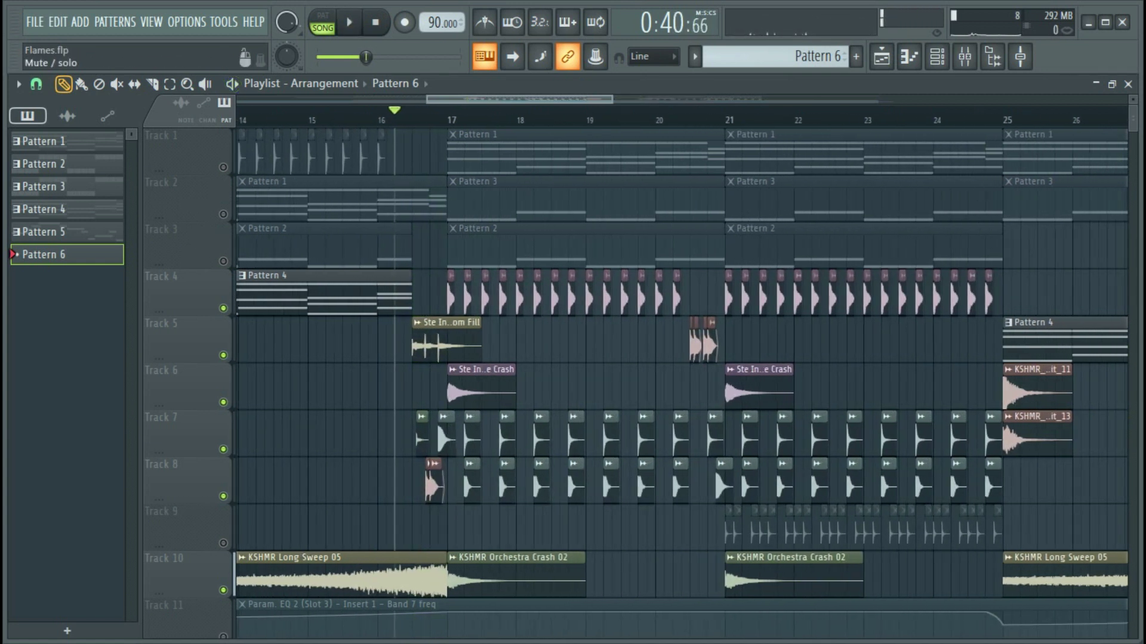
Mute Tracks 10 and 4 and replay the drum fill just before bar 17.
left_click(224, 591)
key("space")
key("space")
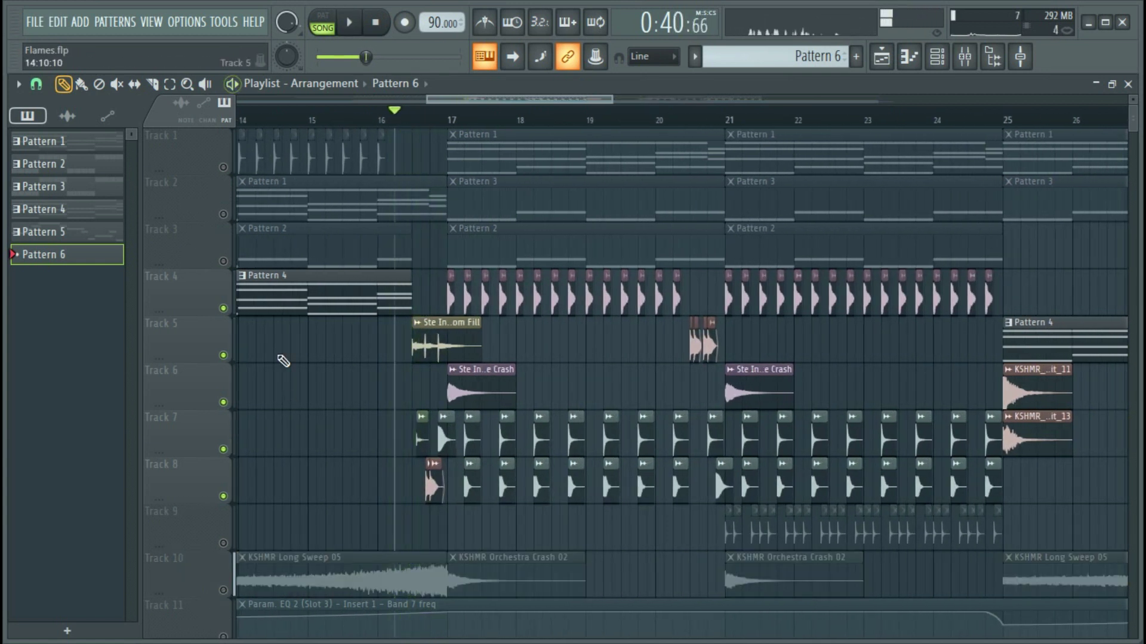
left_click(223, 309)
key("space")
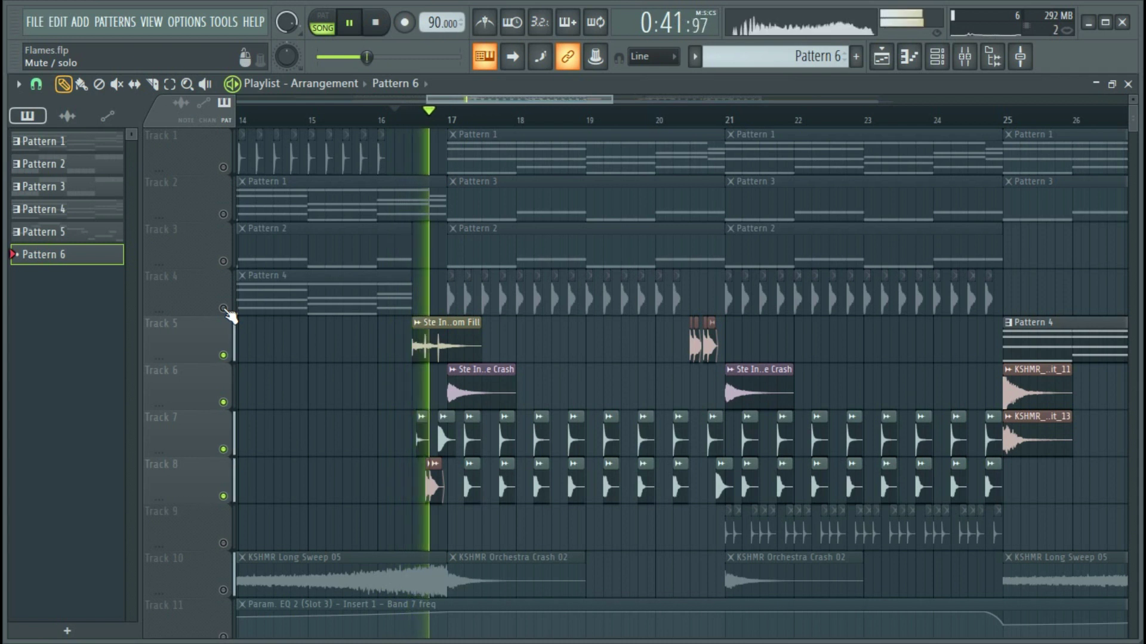
key("space")
key("space")
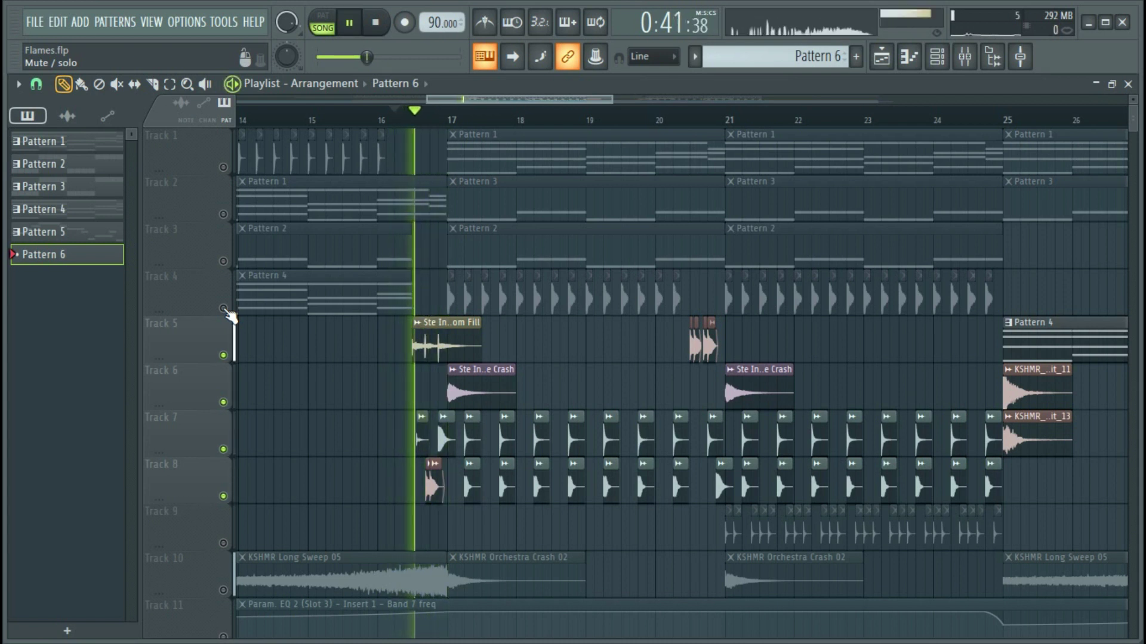
Audition the Ste Ingham Synthwave Tom Fill clip on its own with repeated playback, followed by the surrounding clips before bar 17.
scroll(412, 388, "up", 4)
key("space")
key("space")
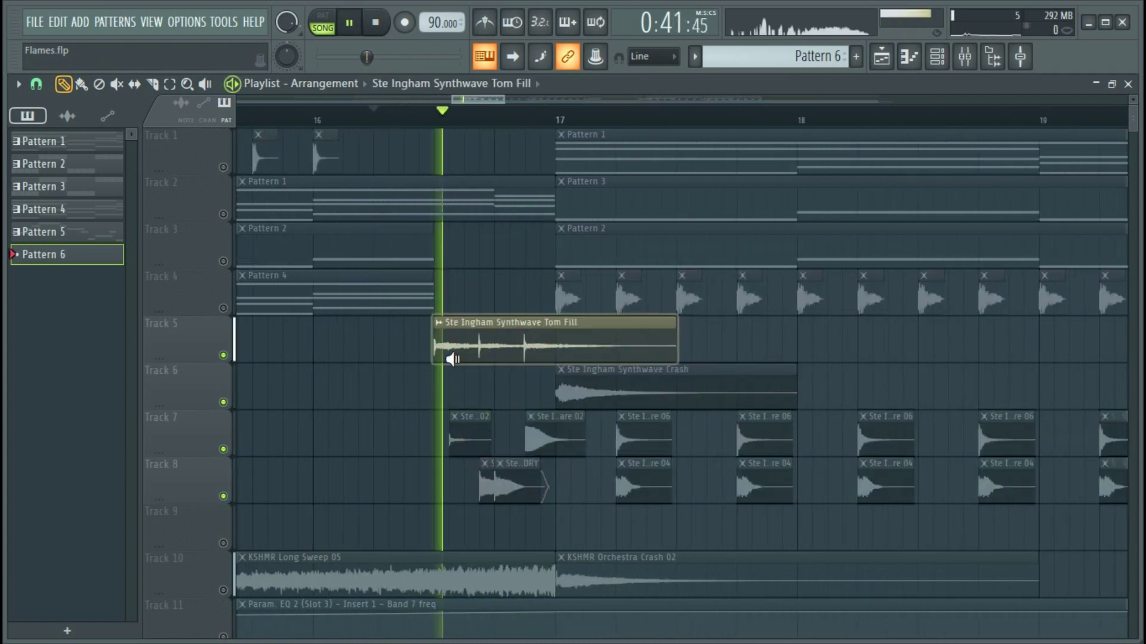
key("space")
key("space")
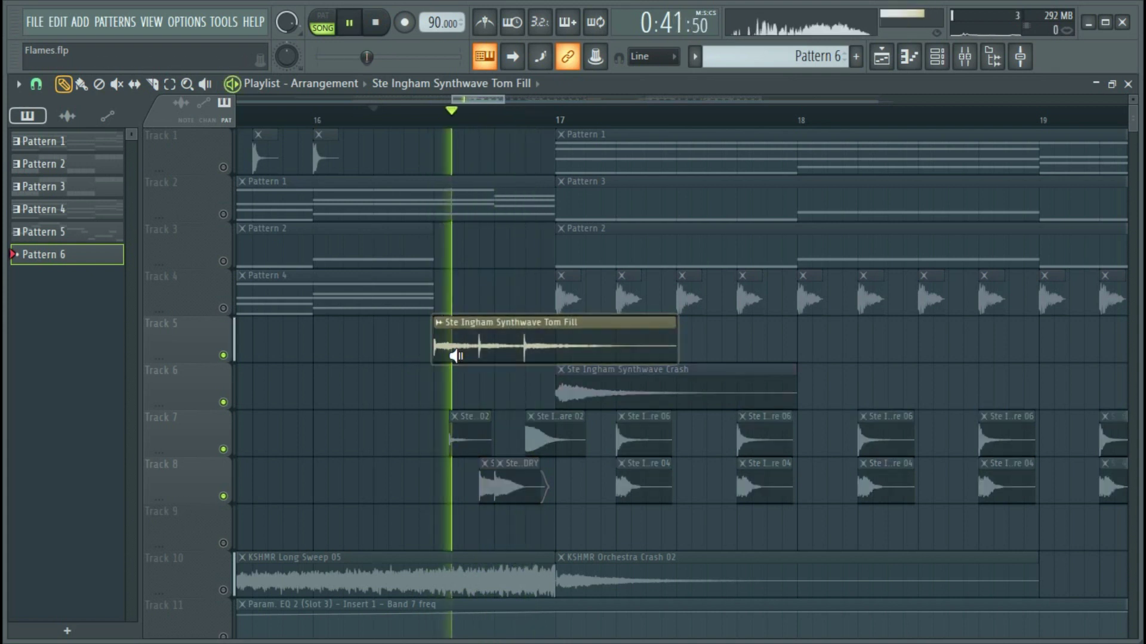
key("space")
key("space")
key("space")
key("space")
key("space")
key("space")
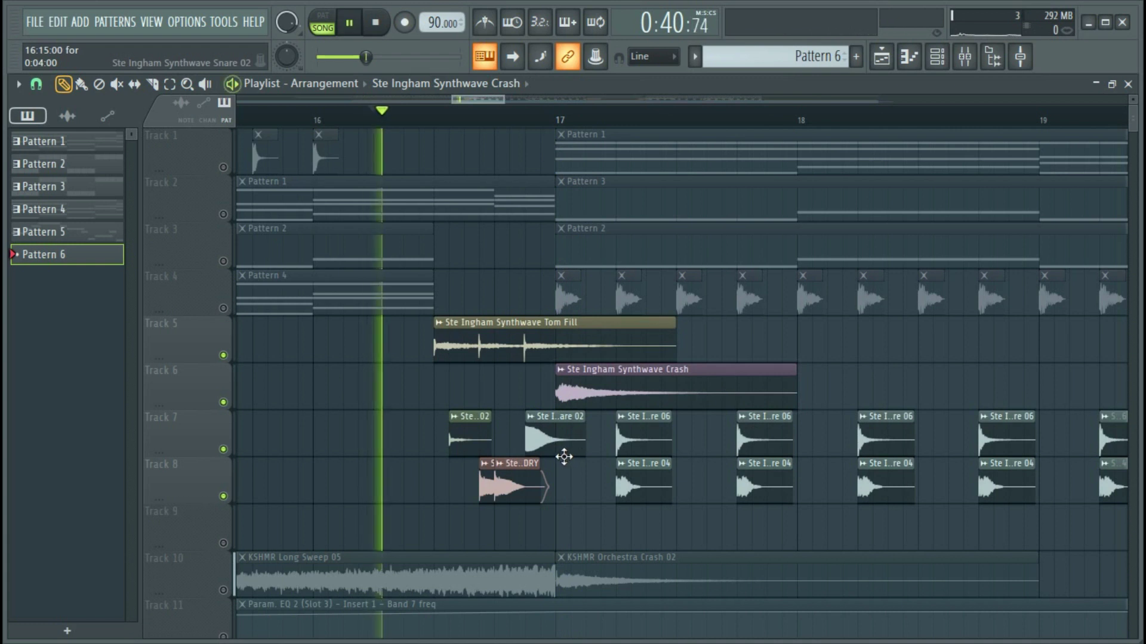
Unmute Tracks 4 and 9 and play the drums from the Track 5 snare fill midway through bar 20.
left_click(223, 308)
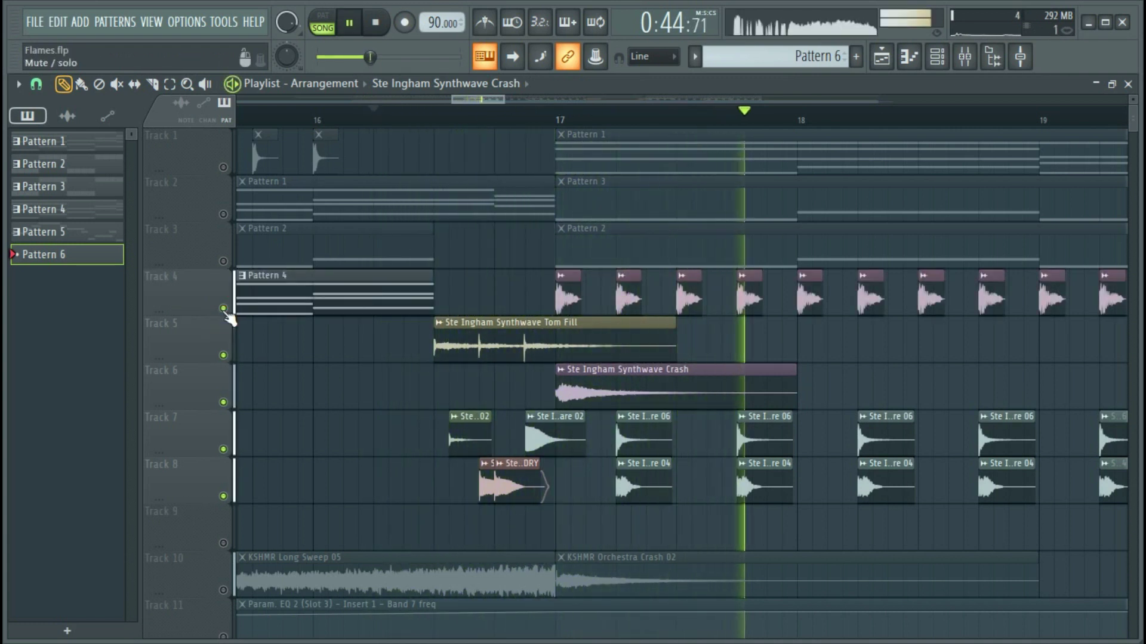
scroll(422, 404, "down", 5)
left_click(587, 120)
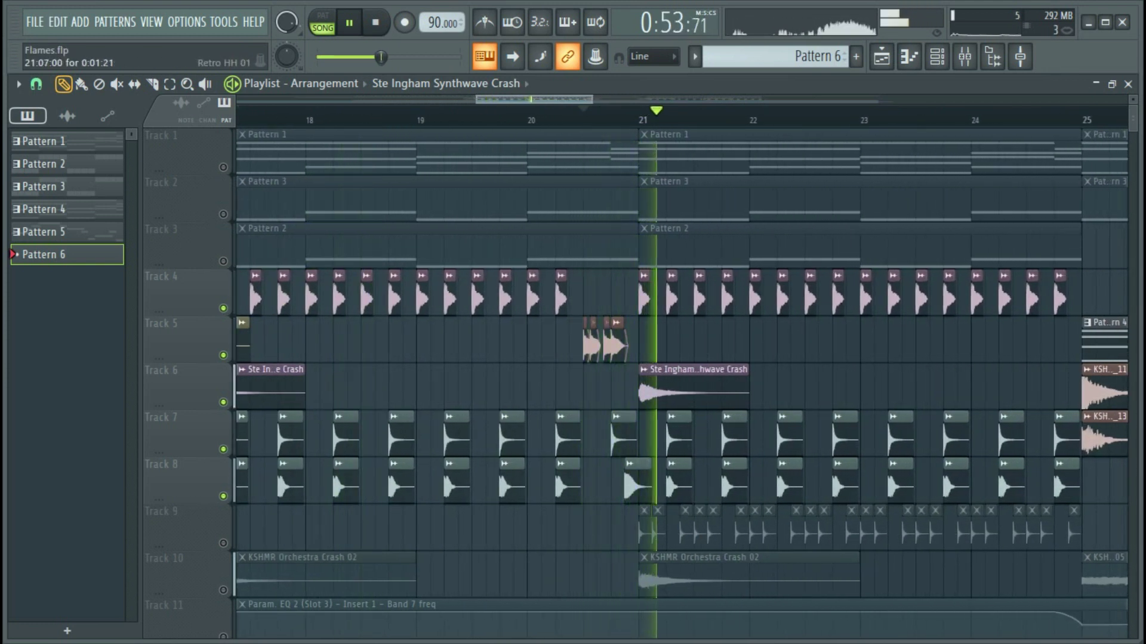
left_click(583, 119)
scroll(430, 441, "down", 3)
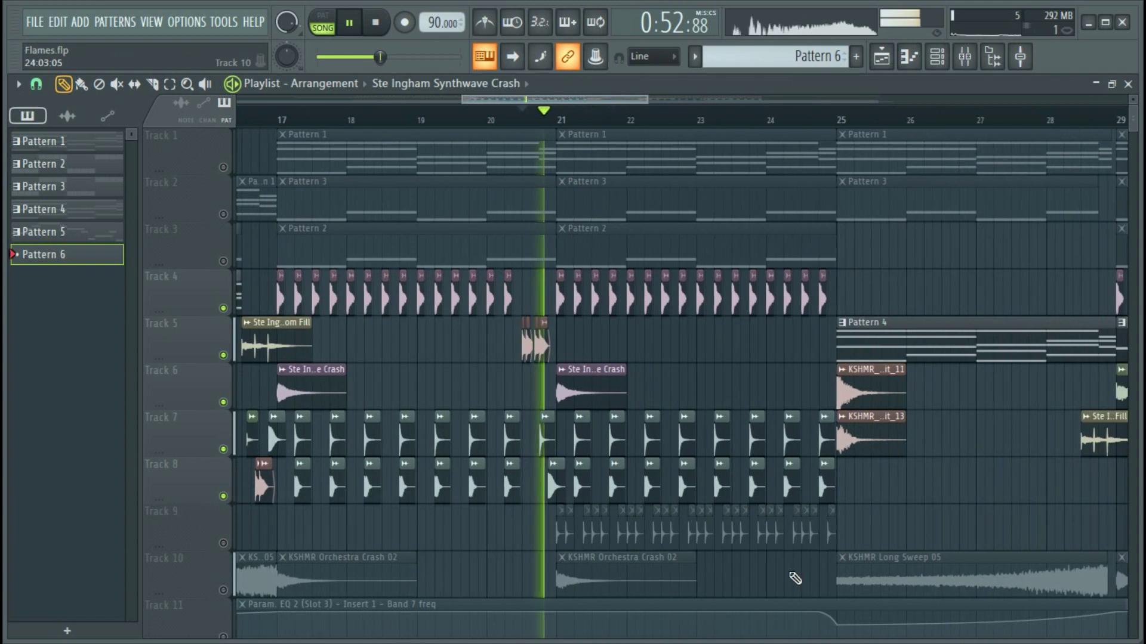
scroll(796, 578, "up", 3)
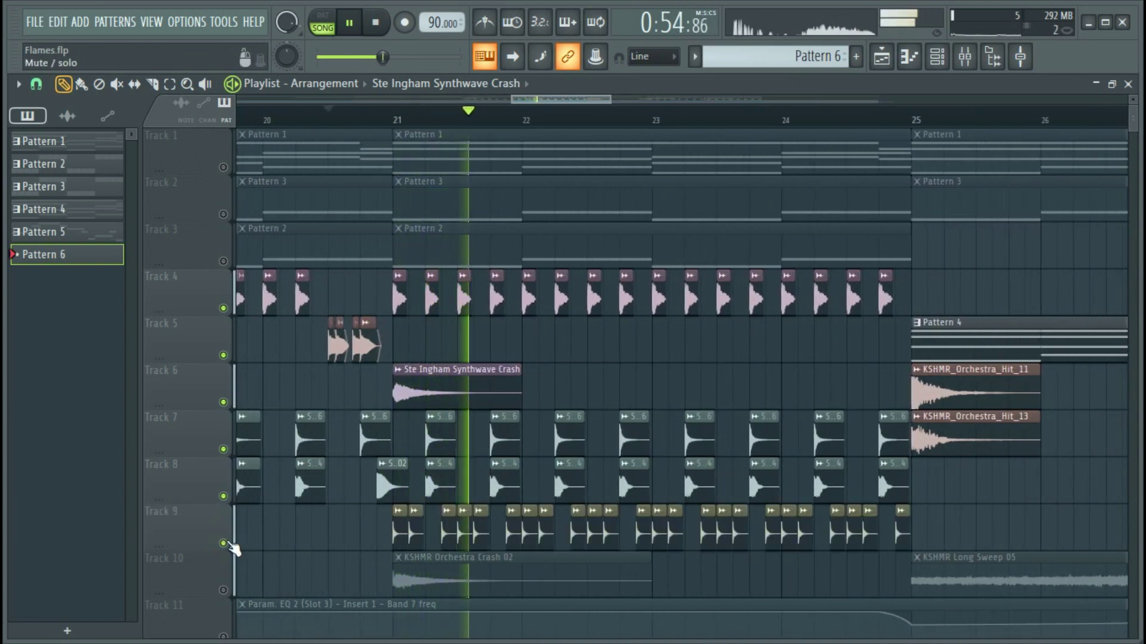
Replay the drums from bar 20 with Track 10 unmuted, and turn all the remaining playlist tracks back on.
key("space")
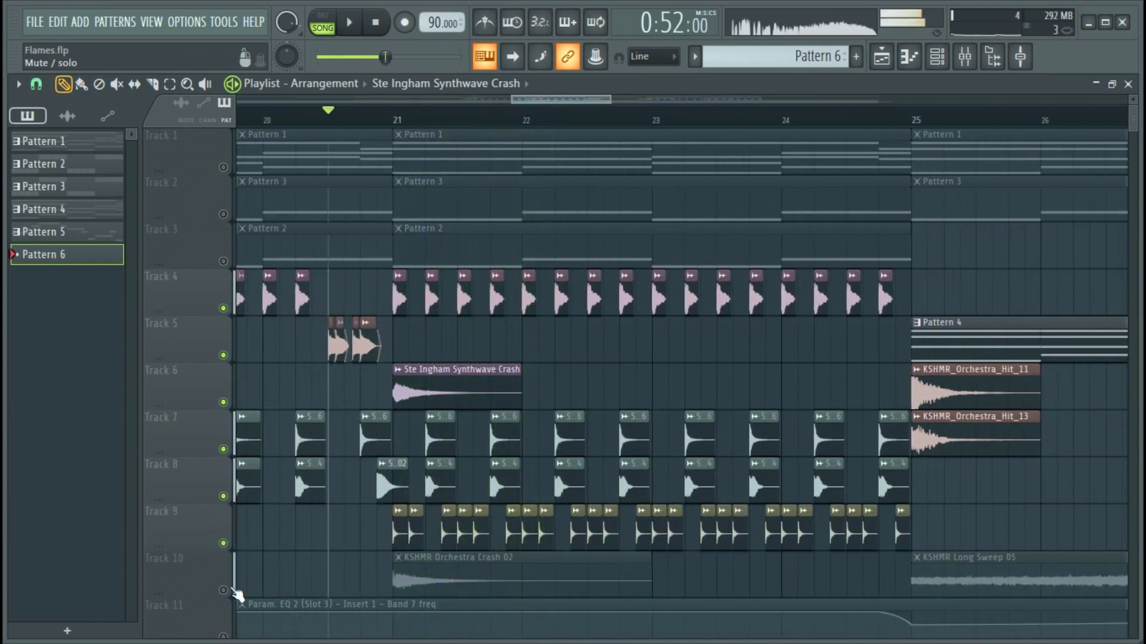
key("space")
left_click(231, 590)
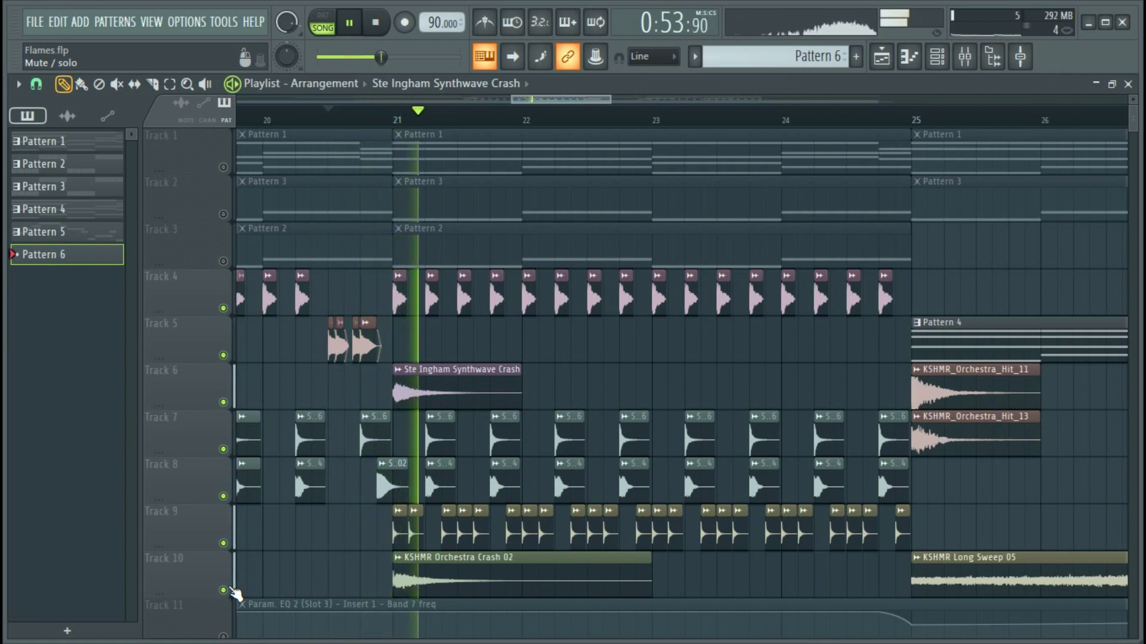
scroll(289, 532, "down", 2)
key("space")
left_click(365, 567)
left_click(746, 388)
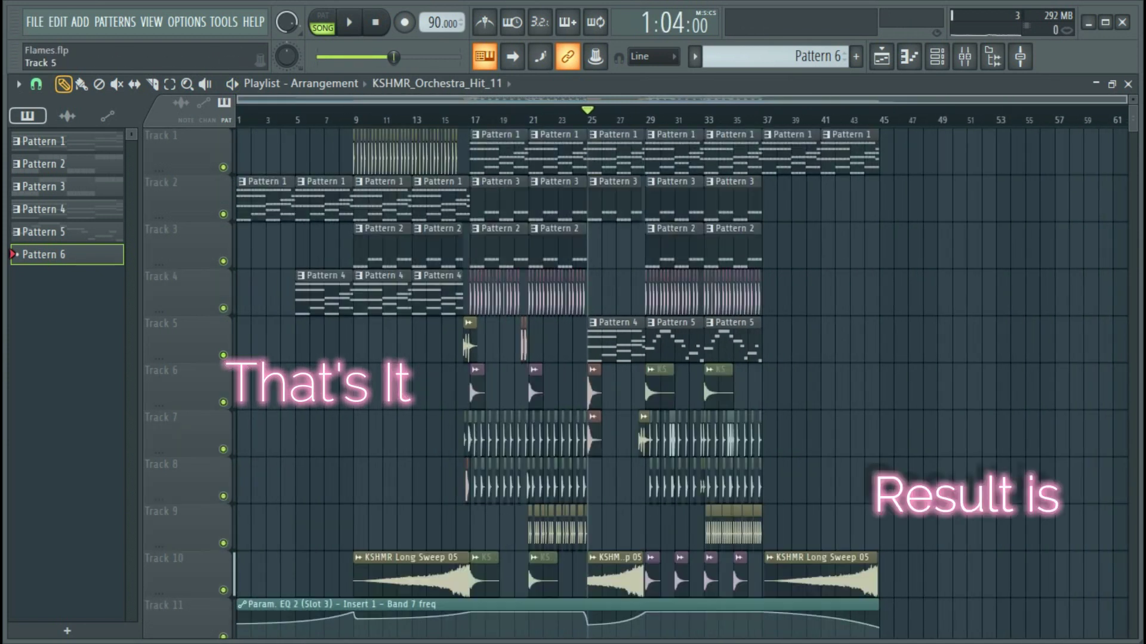
Play the full arrangement from the start and examine its pattern clips, drum clips and automation on Tracks 11 to 14.
scroll(305, 374, "down", 6)
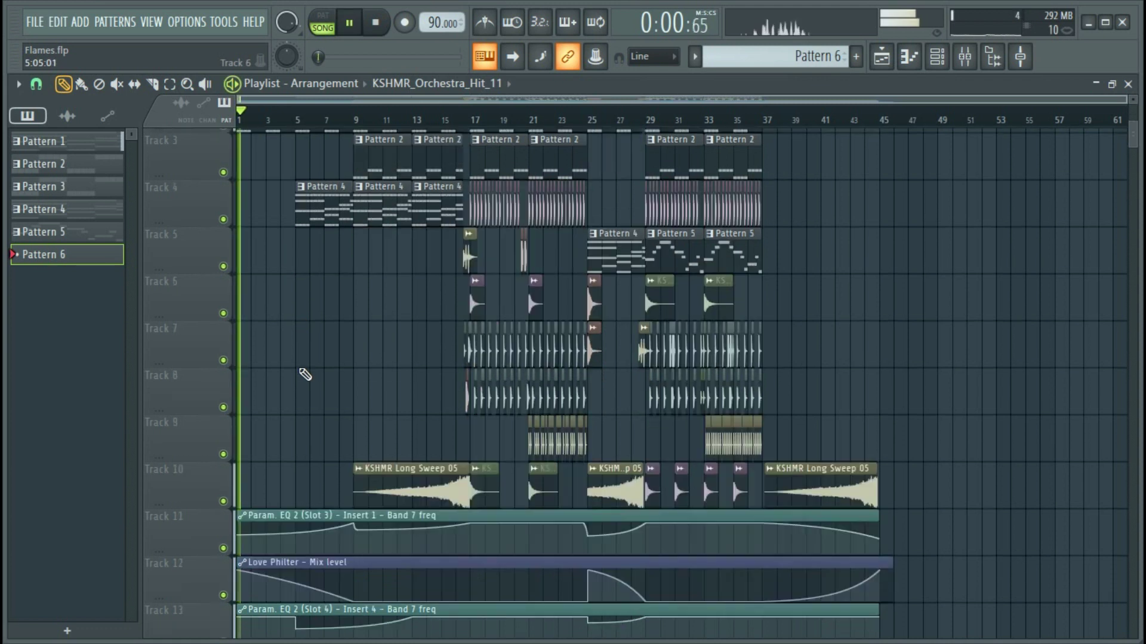
scroll(242, 393, "up", 3)
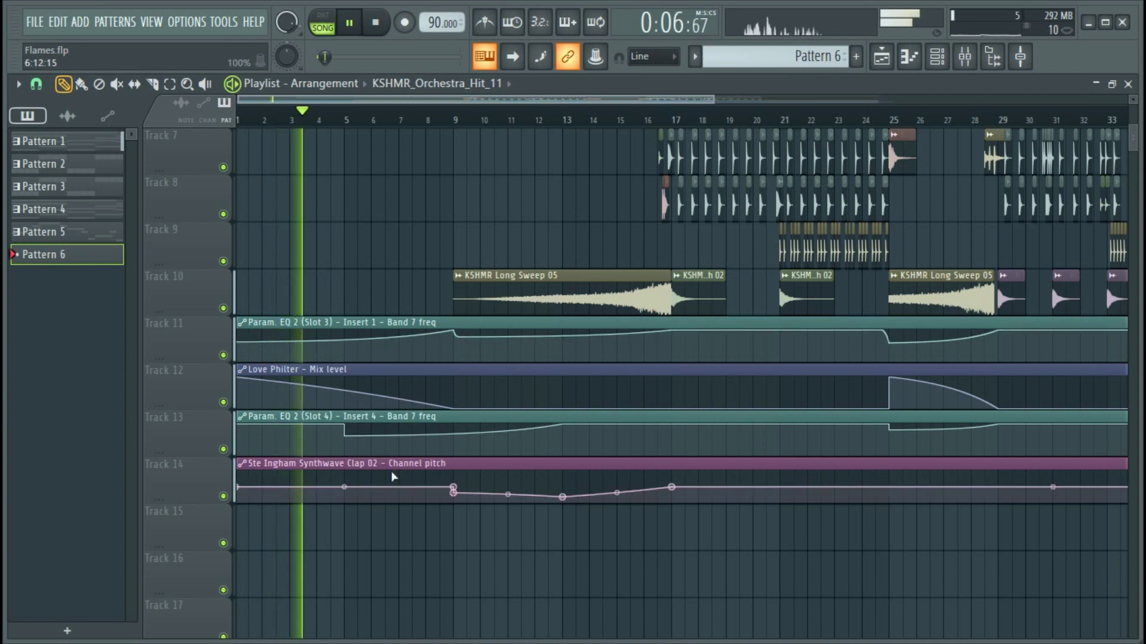
scroll(378, 561, "up", 1)
scroll(380, 564, "up", 5)
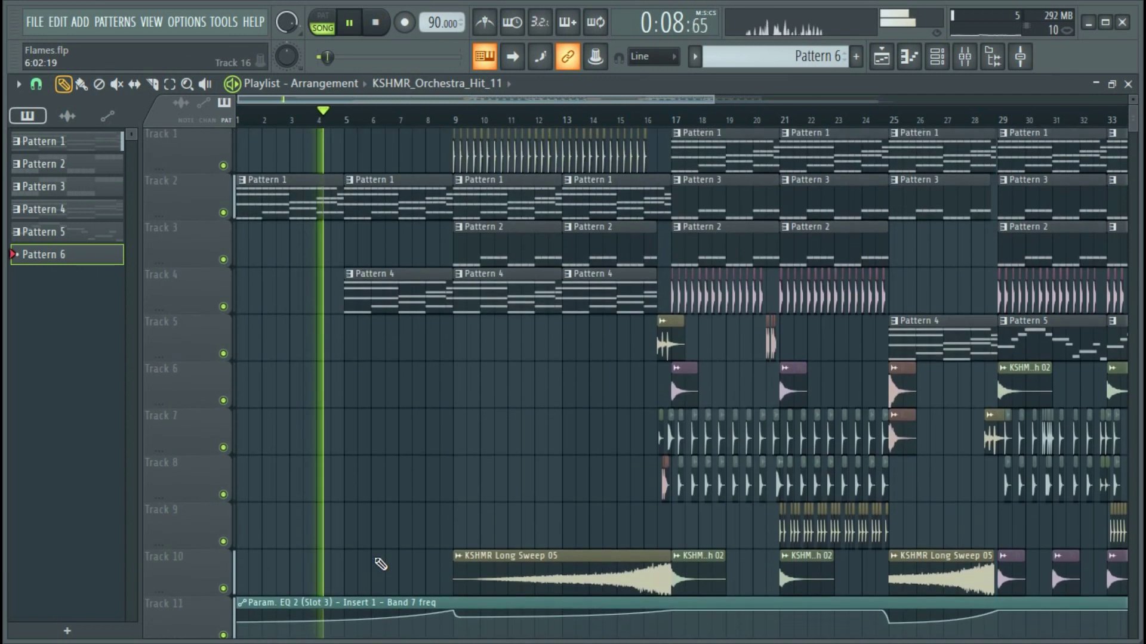
scroll(355, 308, "down", 5)
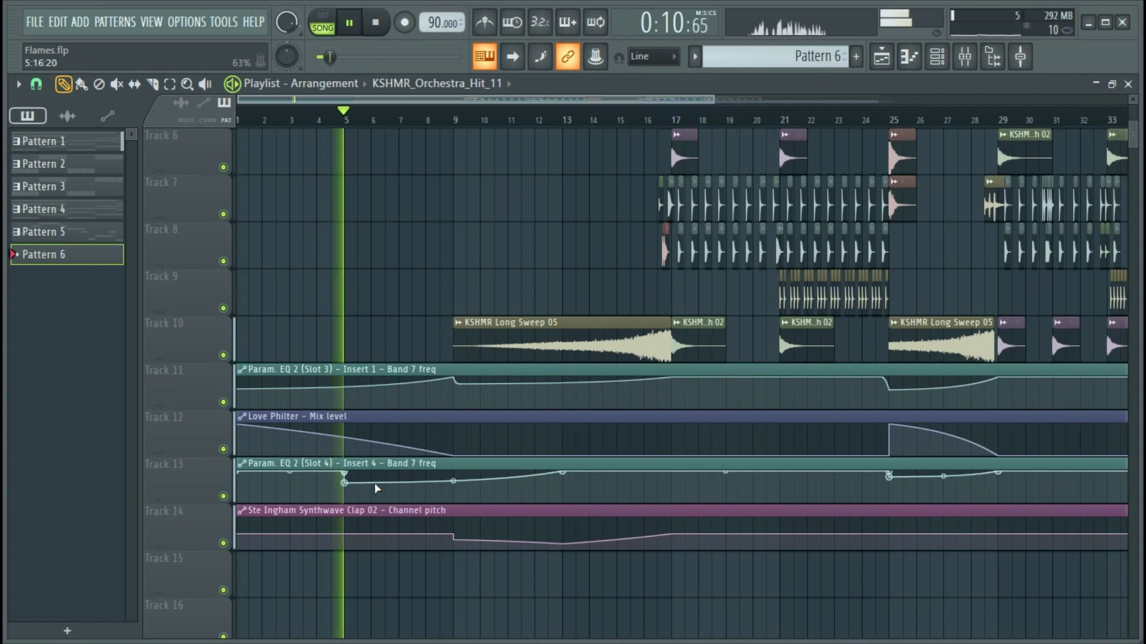
scroll(422, 338, "up", 4)
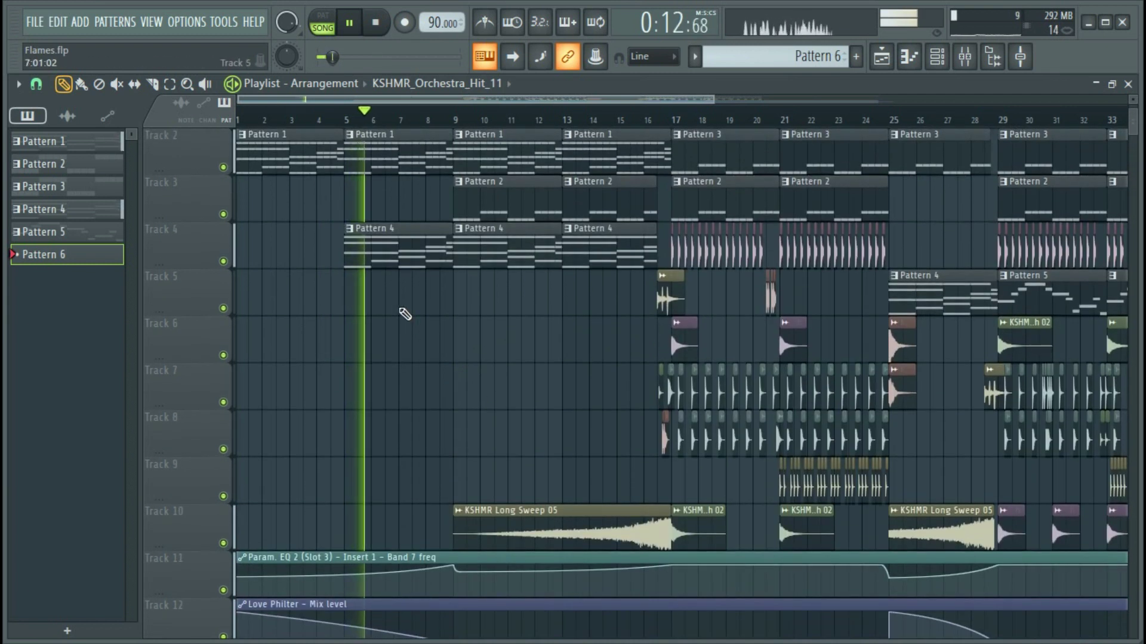
scroll(402, 312, "up", 1)
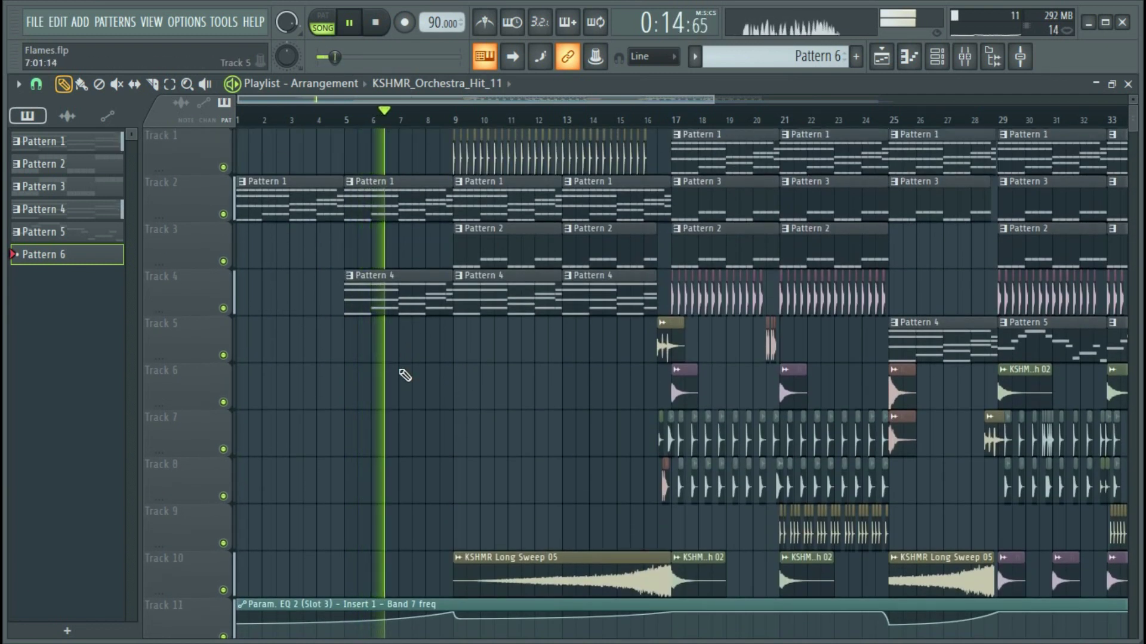
Follow playback of the intro up to bar 17, comparing its pattern clips with the EQ, Love Philter and clap pitch automation on Tracks 11 to 14.
scroll(404, 386, "down", 2)
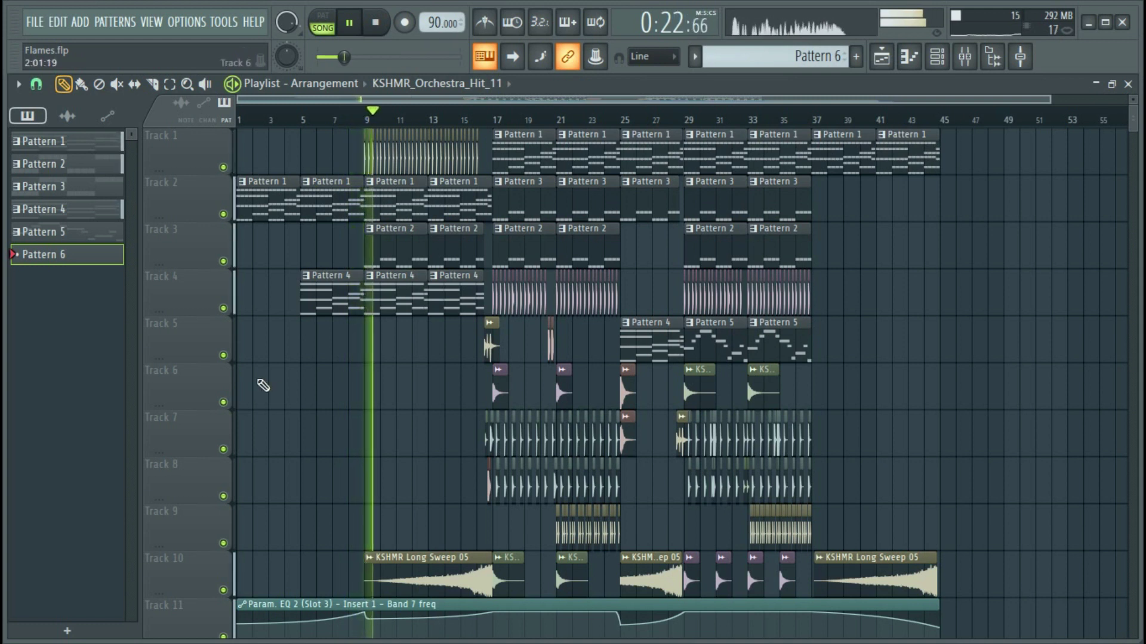
scroll(371, 401, "down", 4)
scroll(409, 459, "up", 2)
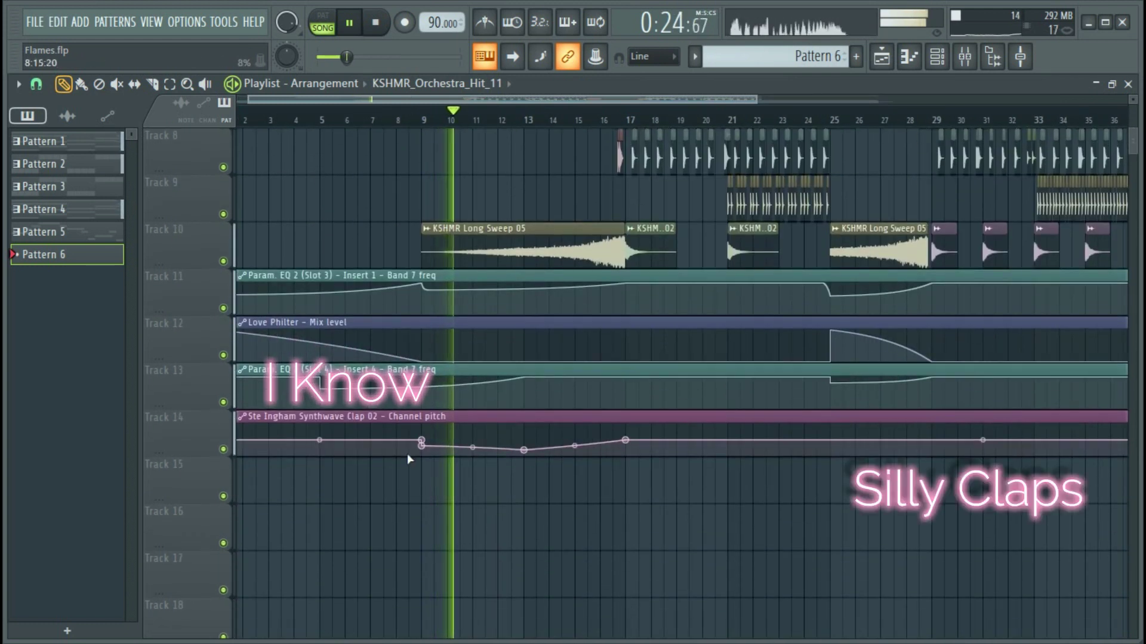
scroll(417, 441, "up", 4)
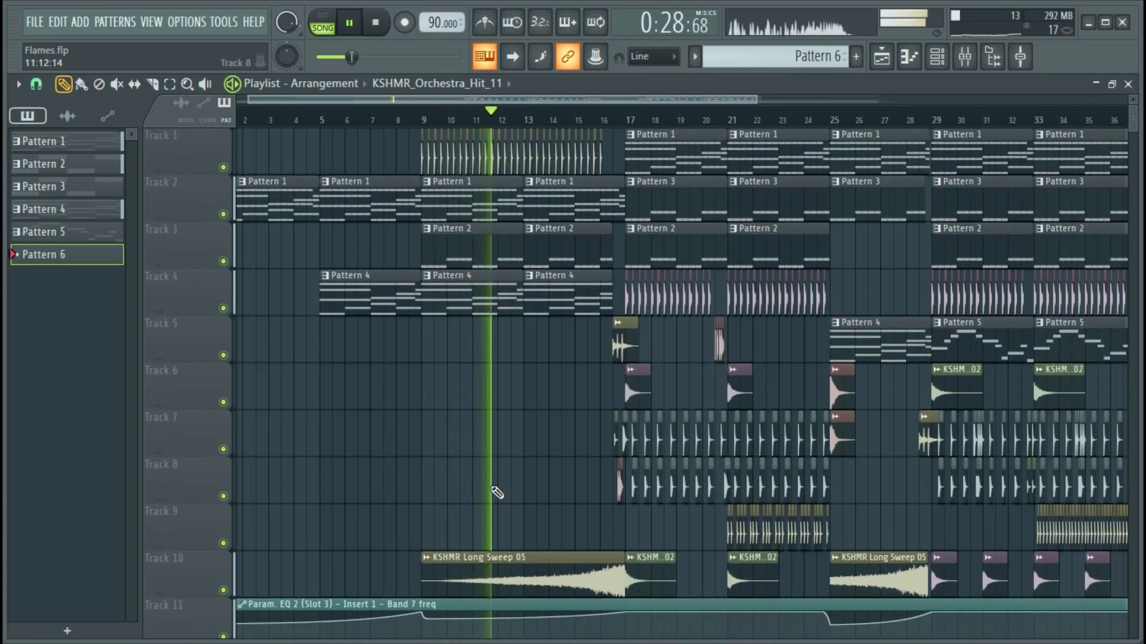
scroll(497, 493, "down", 3)
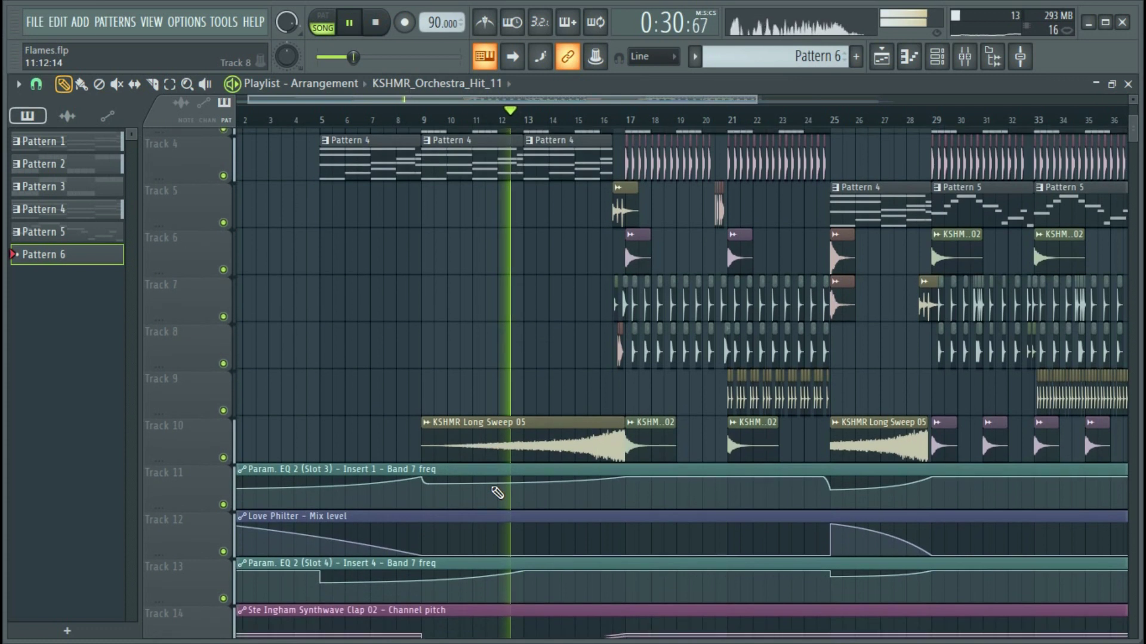
scroll(497, 492, "down", 4)
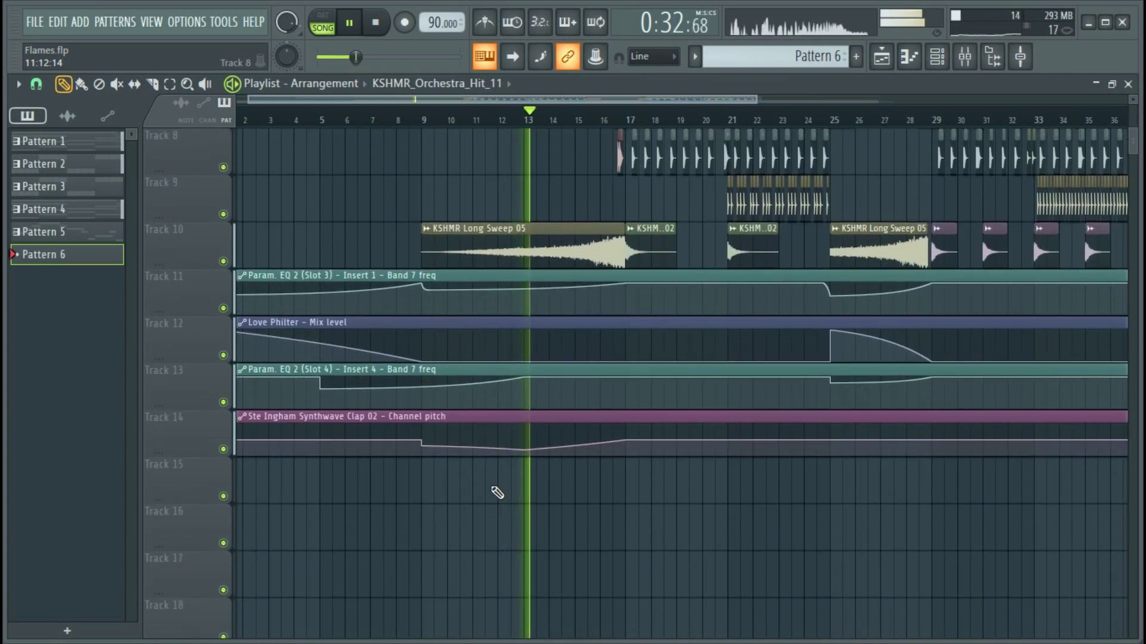
scroll(497, 493, "up", 7)
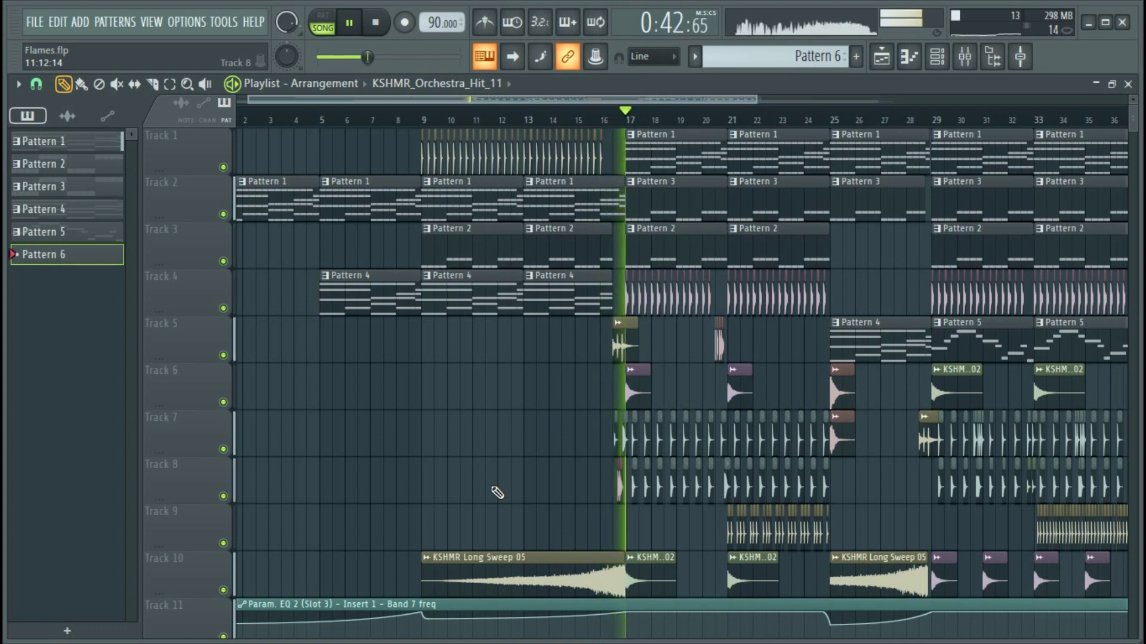
Keep the song playing through bars 17 to 24 and examine the drum, crash and sweep clips alongside the automation tracks.
scroll(497, 493, "down", 3)
scroll(497, 493, "down", 2)
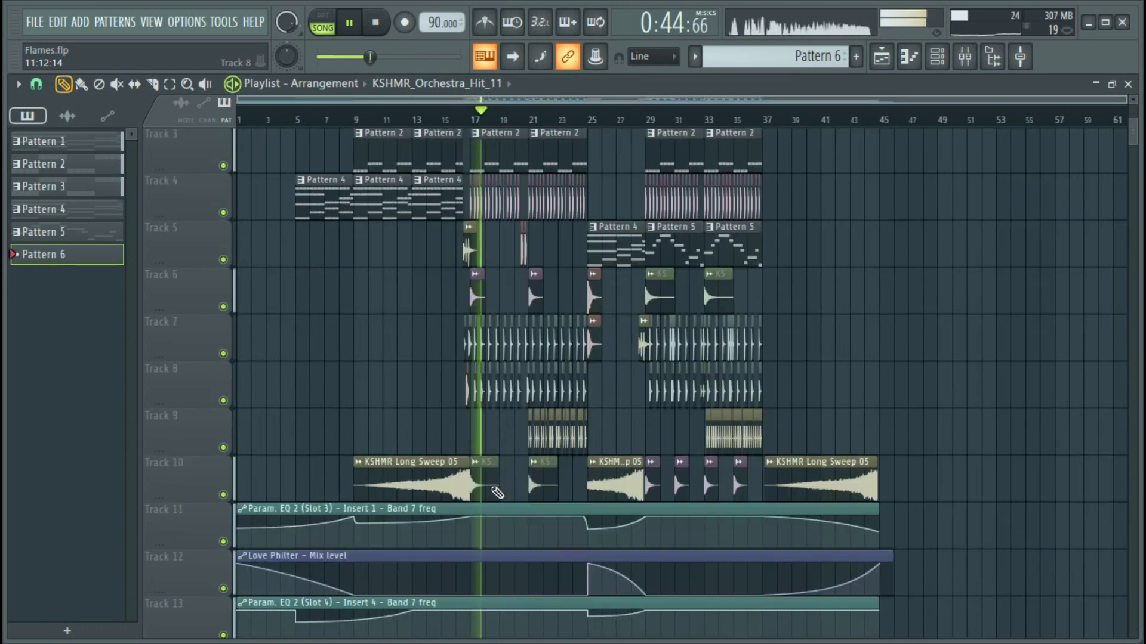
scroll(497, 493, "down", 2)
scroll(497, 493, "up", 4)
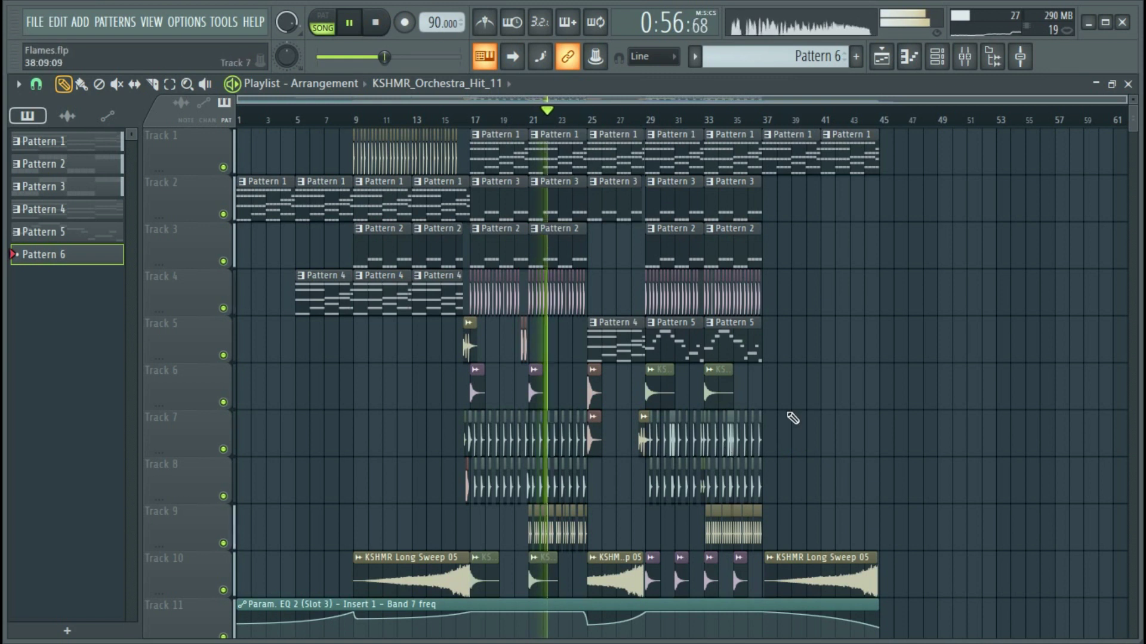
scroll(866, 421, "down", 4)
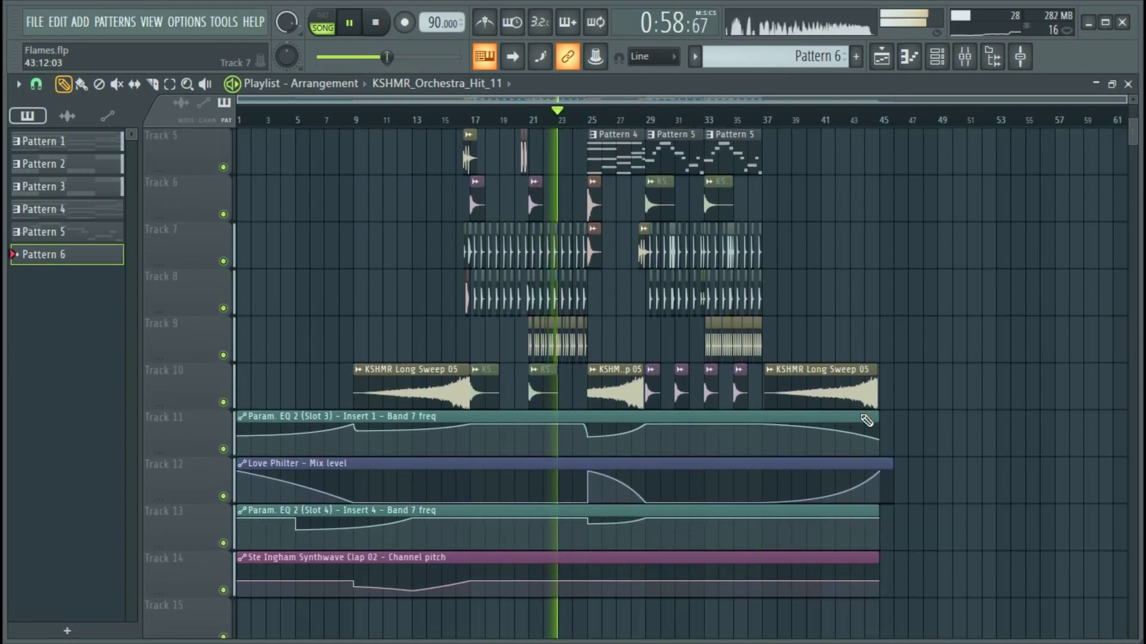
scroll(867, 421, "up", 2)
scroll(866, 421, "up", 2)
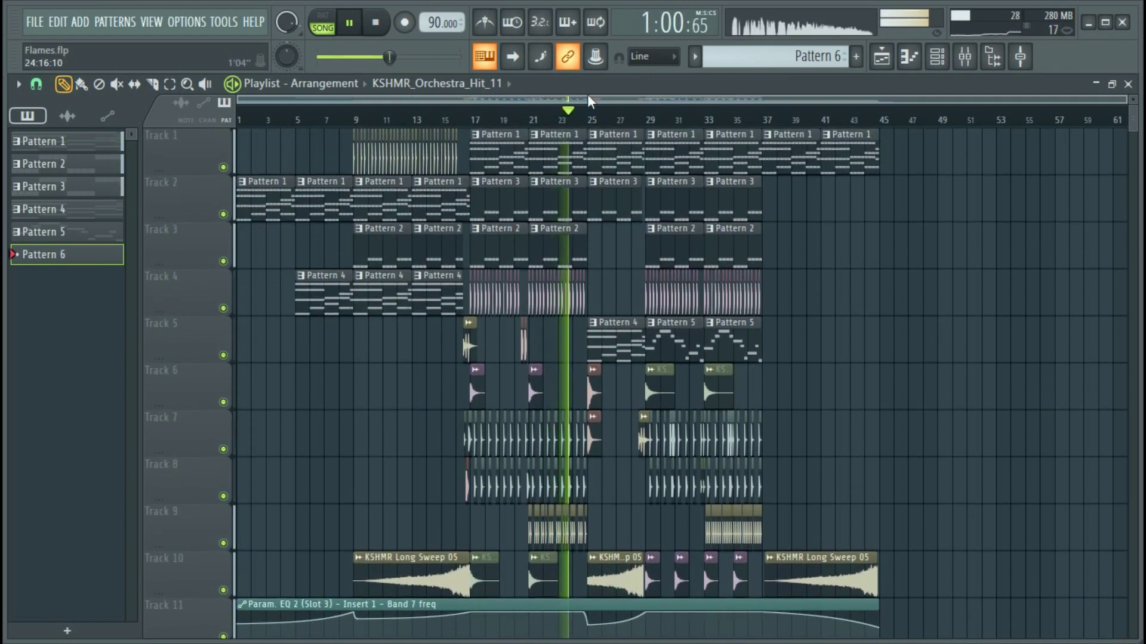
Examine the breakdown from bar 25 during playback: Pattern 4, the orchestra hits, the long sweep and the Love Philter mix level automation.
scroll(589, 101, "up", 6)
scroll(575, 363, "down", 1)
scroll(603, 286, "up", 1)
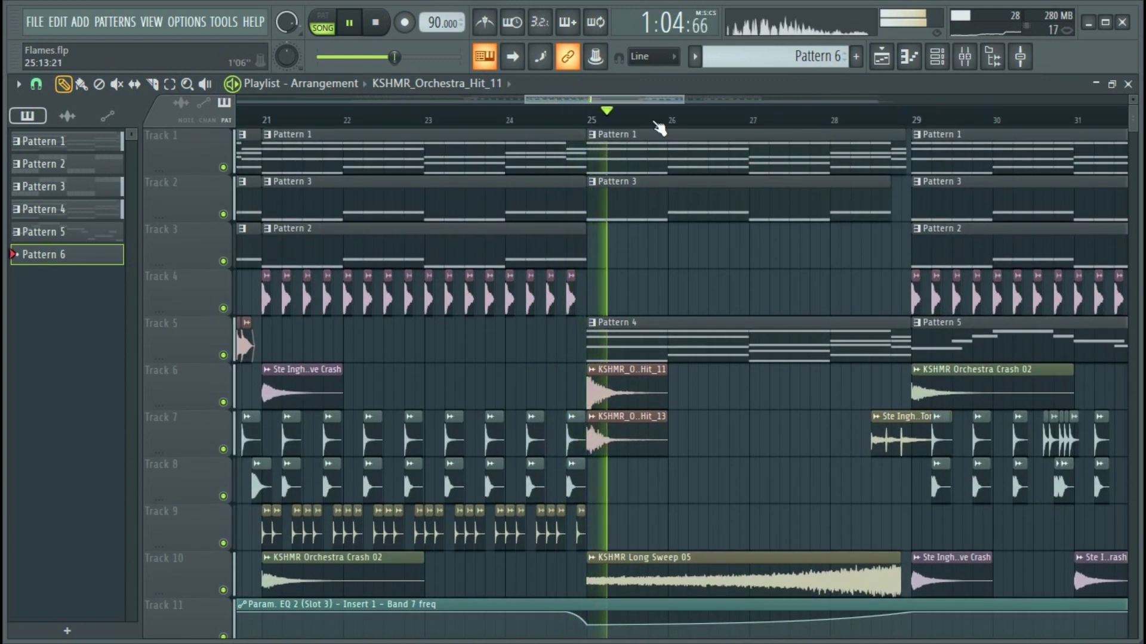
scroll(659, 127, "down", 6)
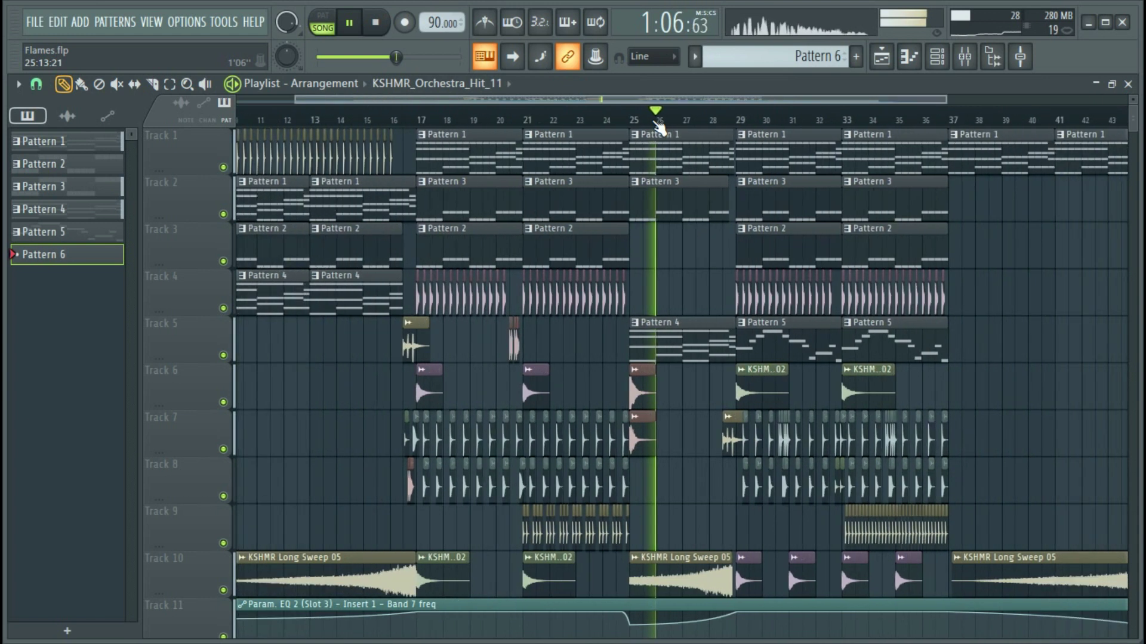
scroll(659, 127, "down", 3)
scroll(651, 473, "down", 4)
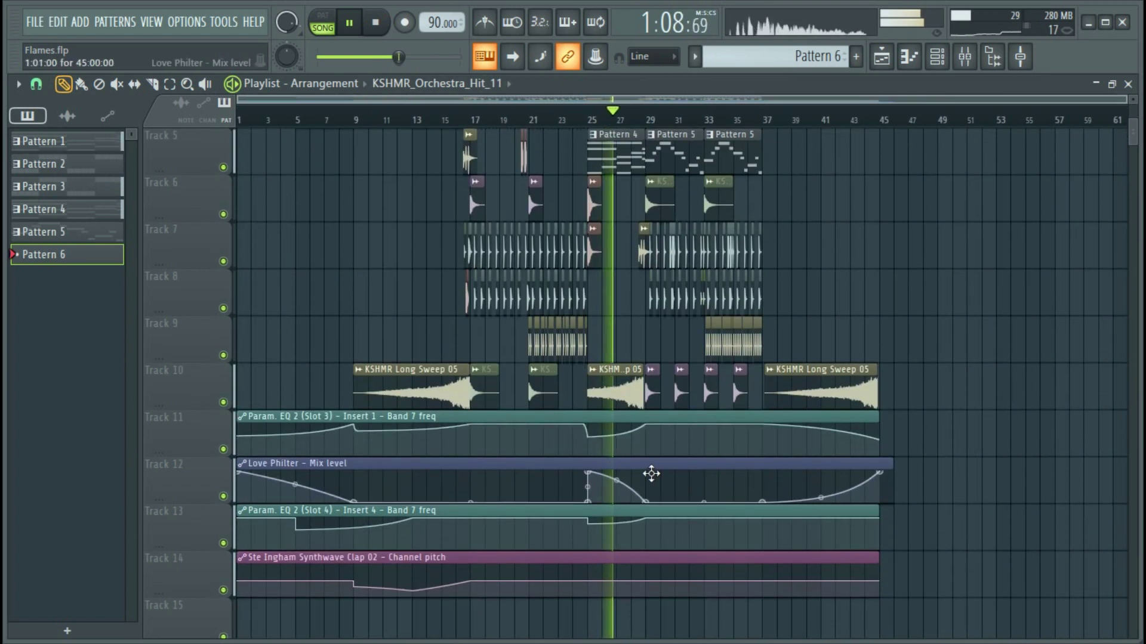
scroll(679, 431, "up", 4)
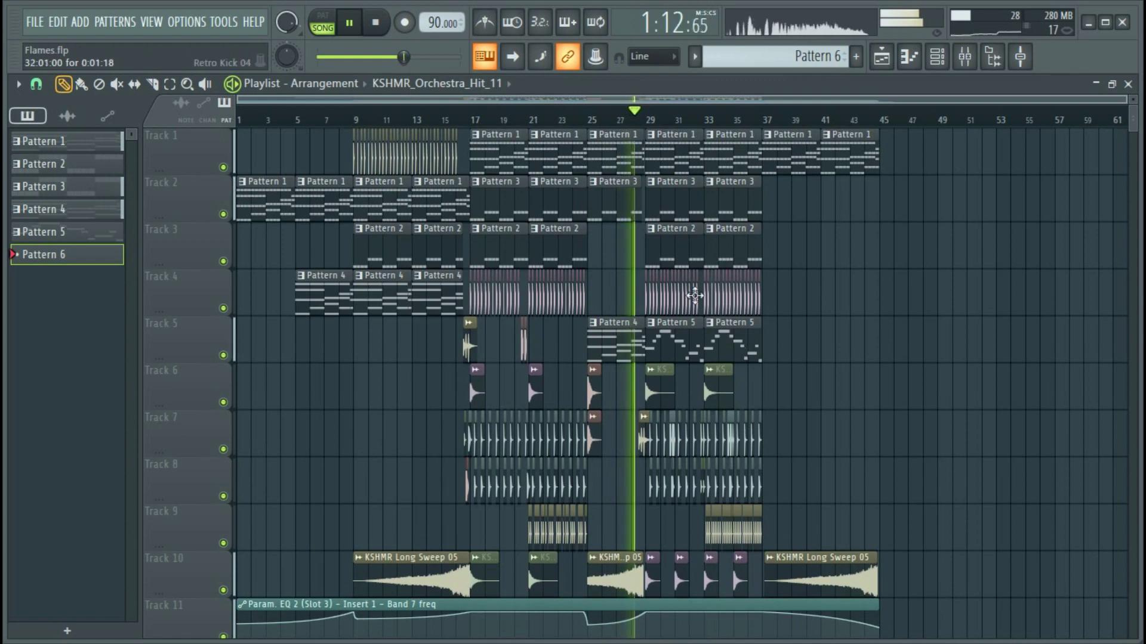
Inspect bars 29 to 36 up close during playback, covering the Pattern 5 melody, crashes, Track 7 and 8 drum fills and Track 9 clips.
scroll(667, 122, "up", 5)
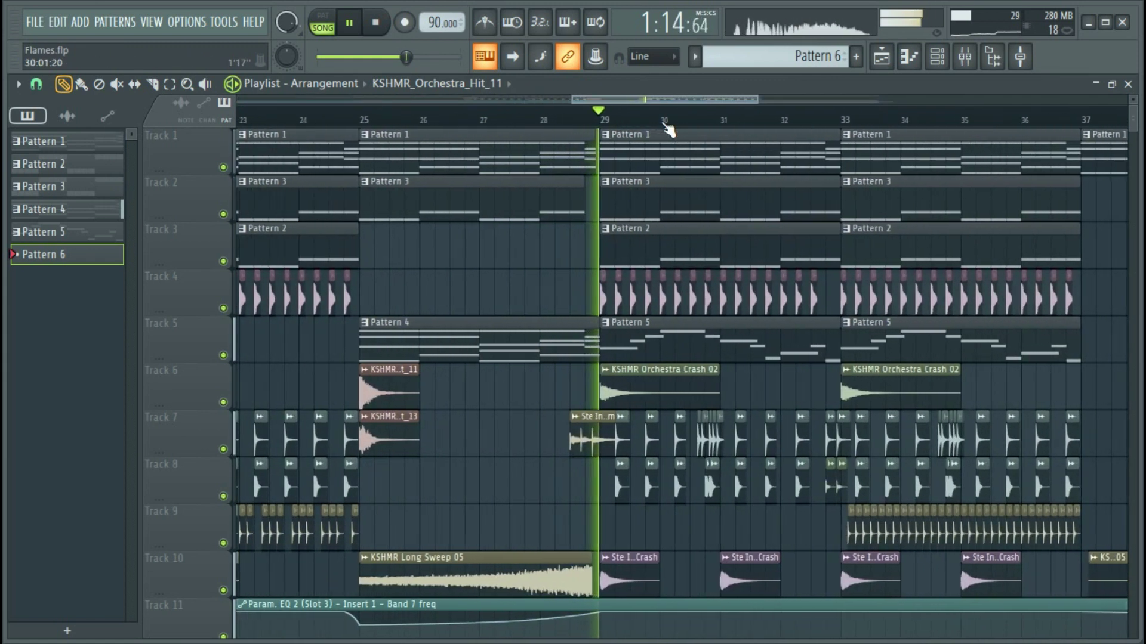
scroll(582, 131, "up", 1)
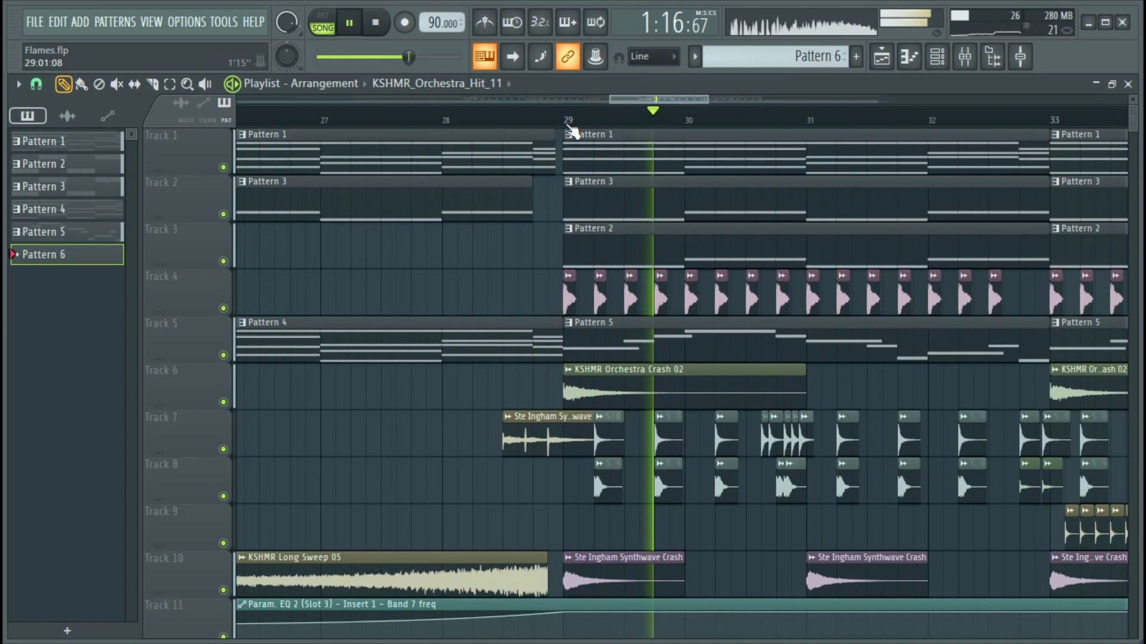
scroll(572, 130, "up", 1)
scroll(570, 131, "down", 4)
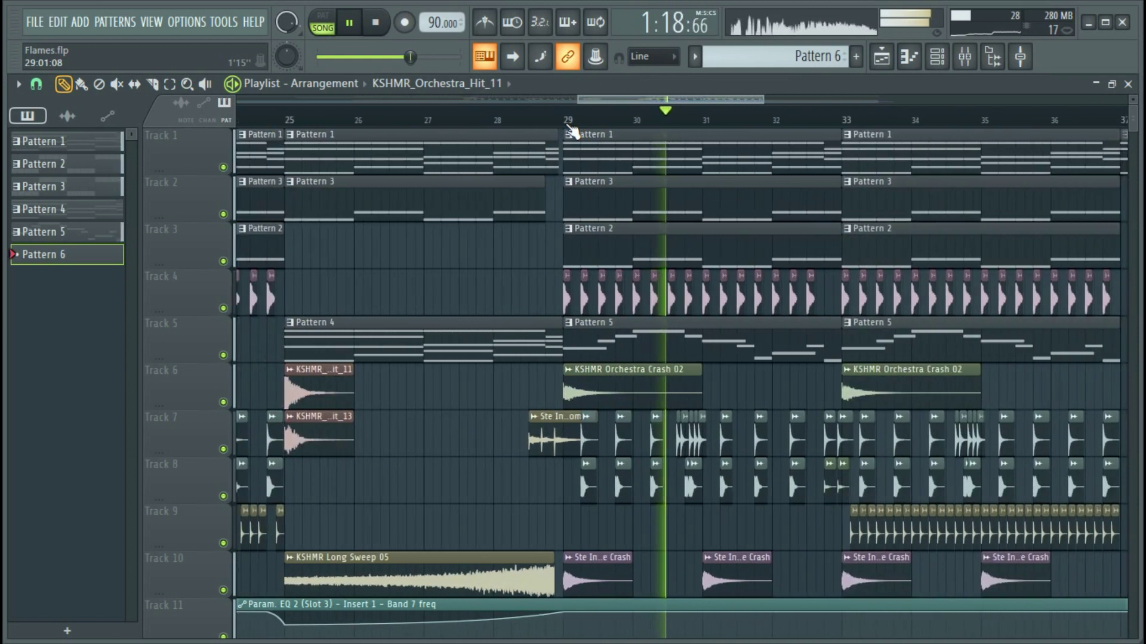
scroll(567, 131, "up", 3)
scroll(567, 131, "down", 5)
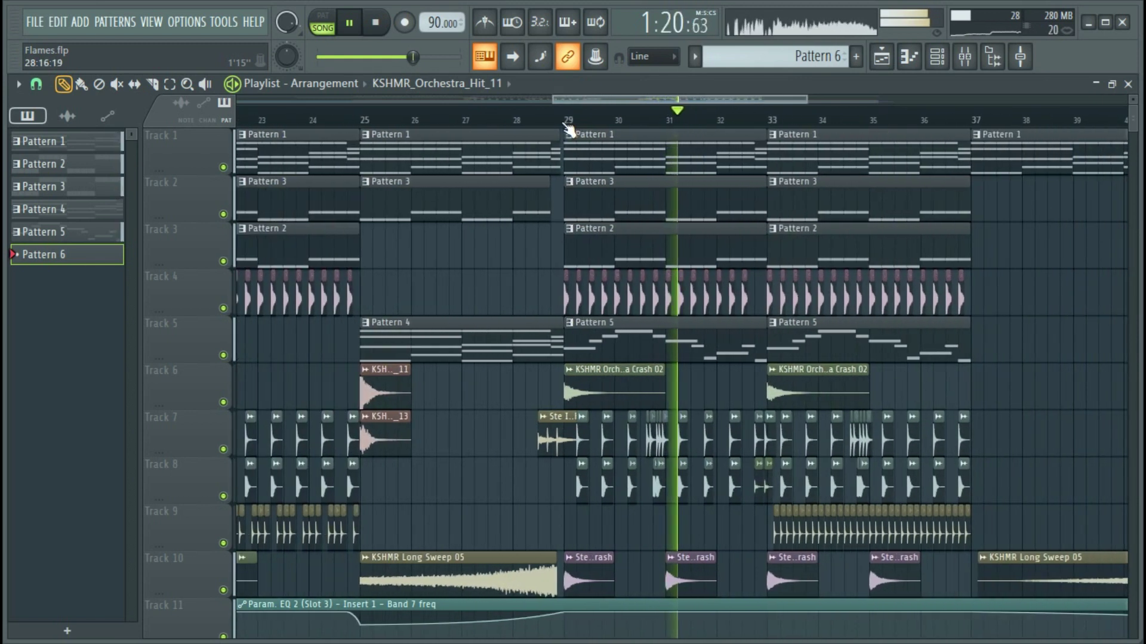
scroll(754, 545, "up", 4)
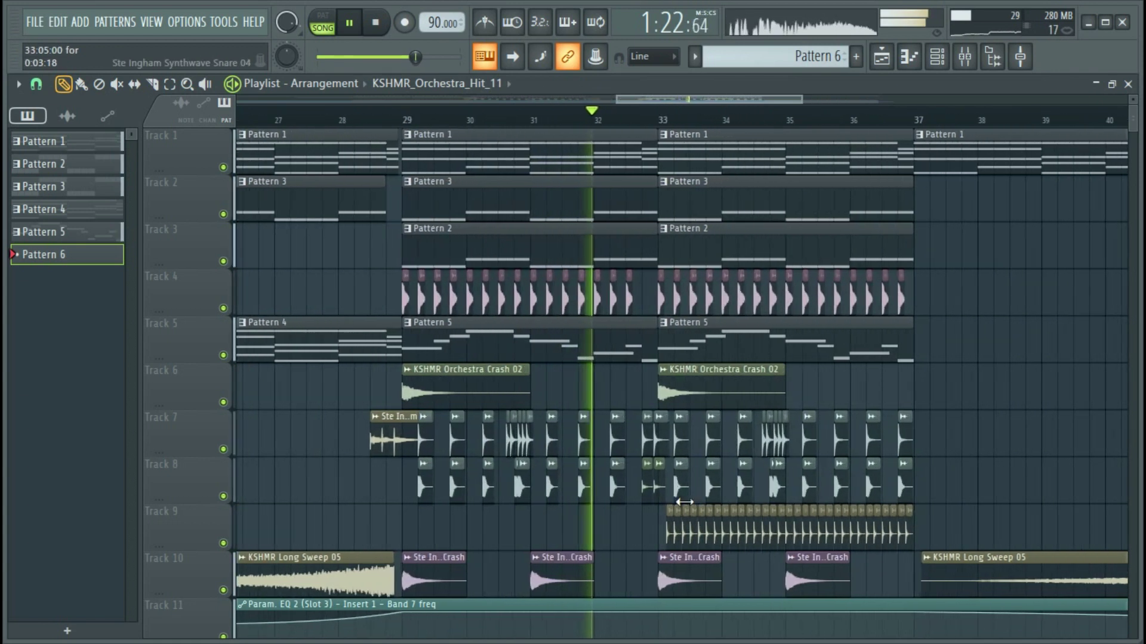
scroll(721, 132, "down", 2)
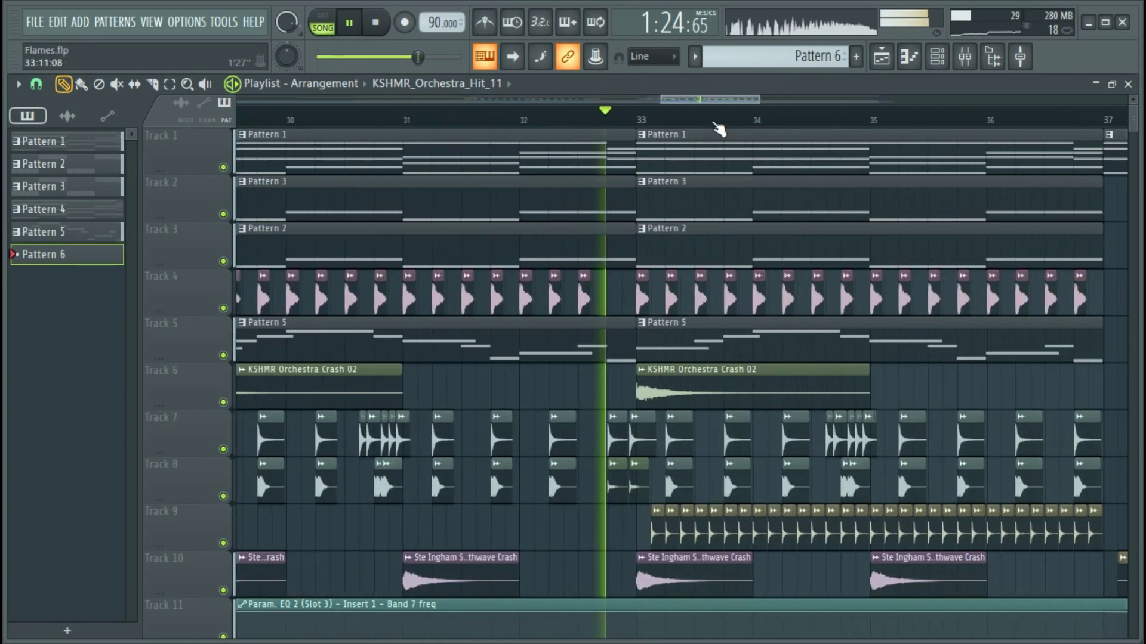
scroll(764, 510, "down", 1)
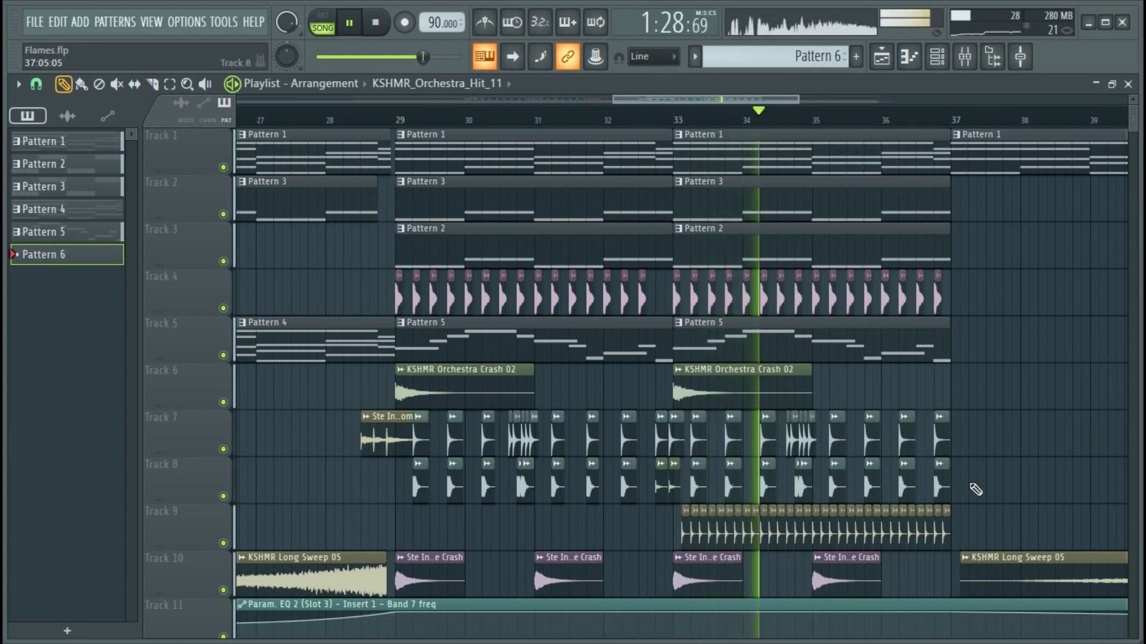
scroll(975, 489, "up", 1)
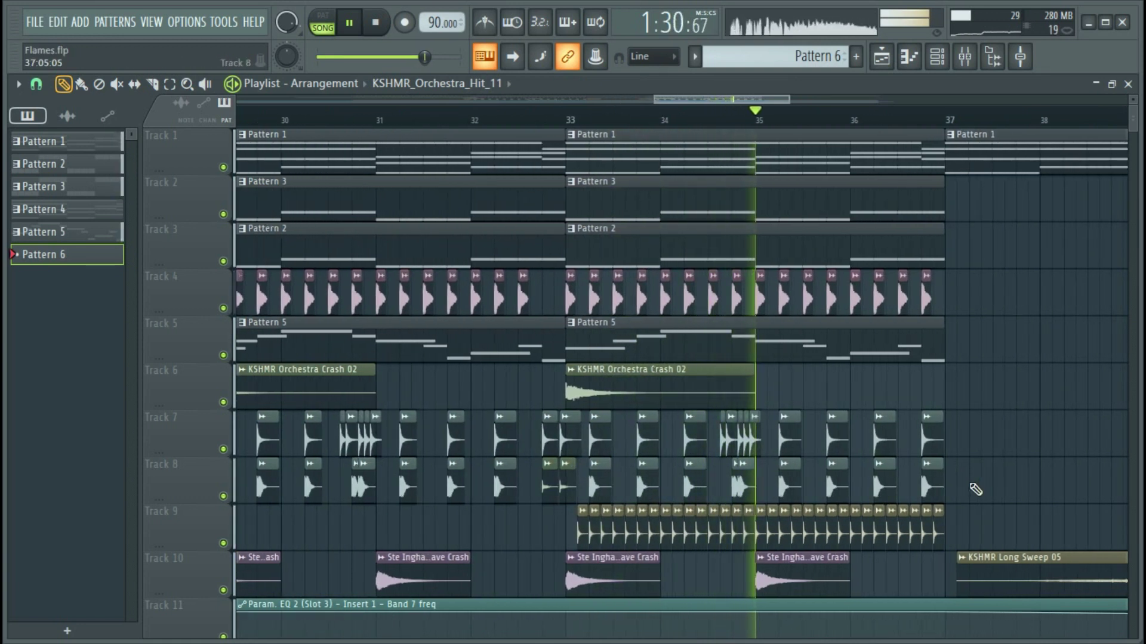
Check the outro automation on Tracks 11 to 14 and move the closing KSHMR Long Sweep 05 clip at bar 37 from Track 10 to Track 8.
scroll(975, 489, "down", 4)
scroll(822, 388, "down", 3)
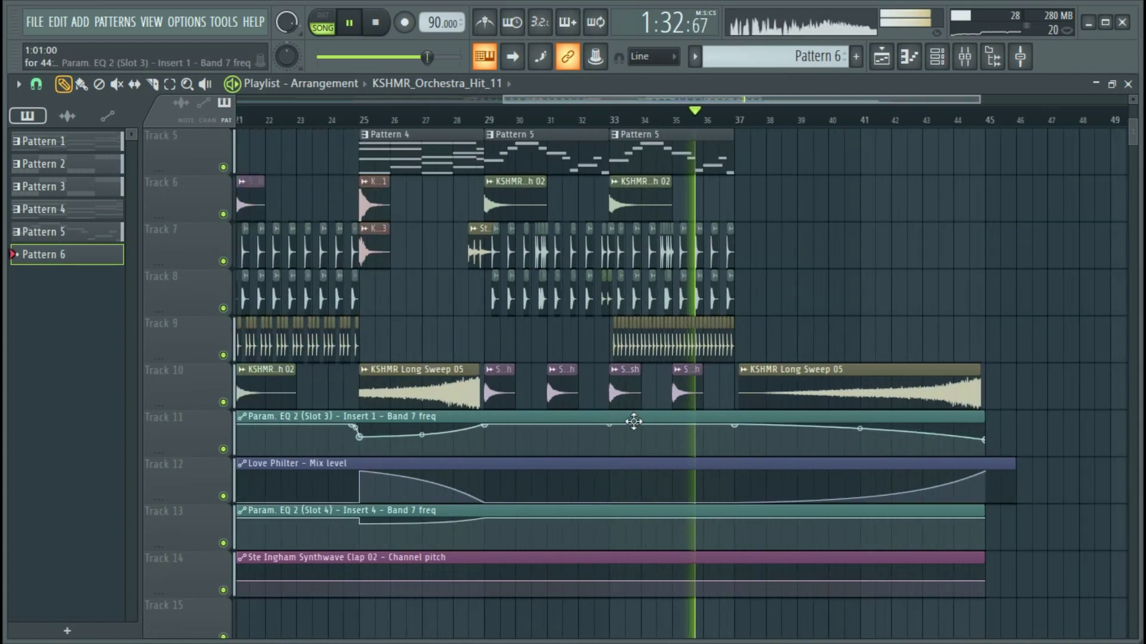
scroll(822, 388, "up", 4)
scroll(754, 396, "up", 3)
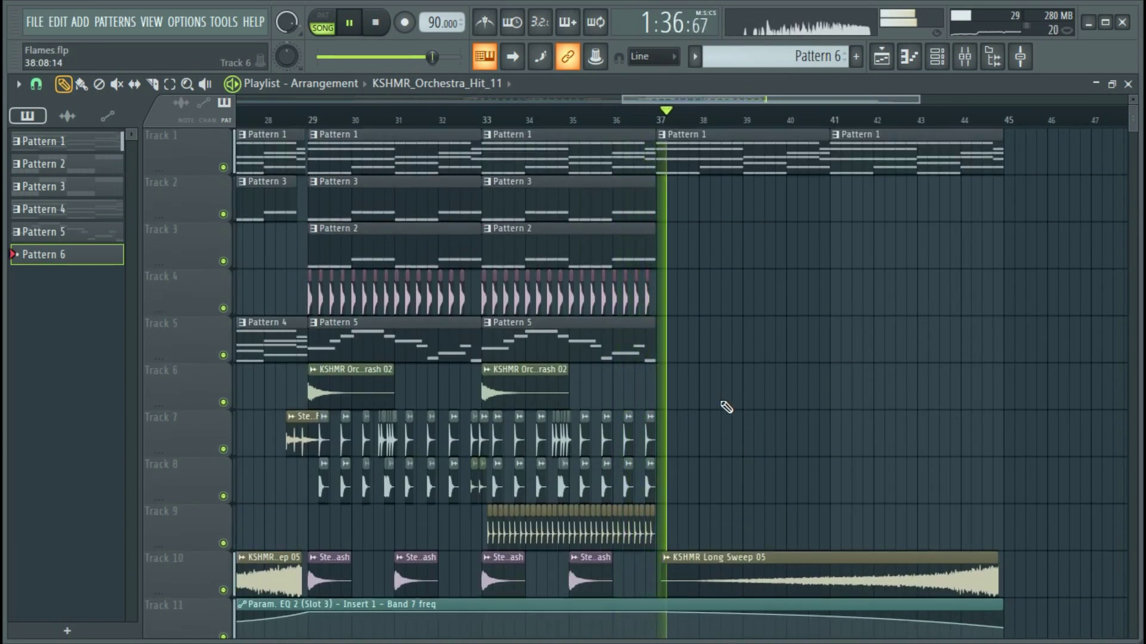
scroll(727, 407, "down", 6)
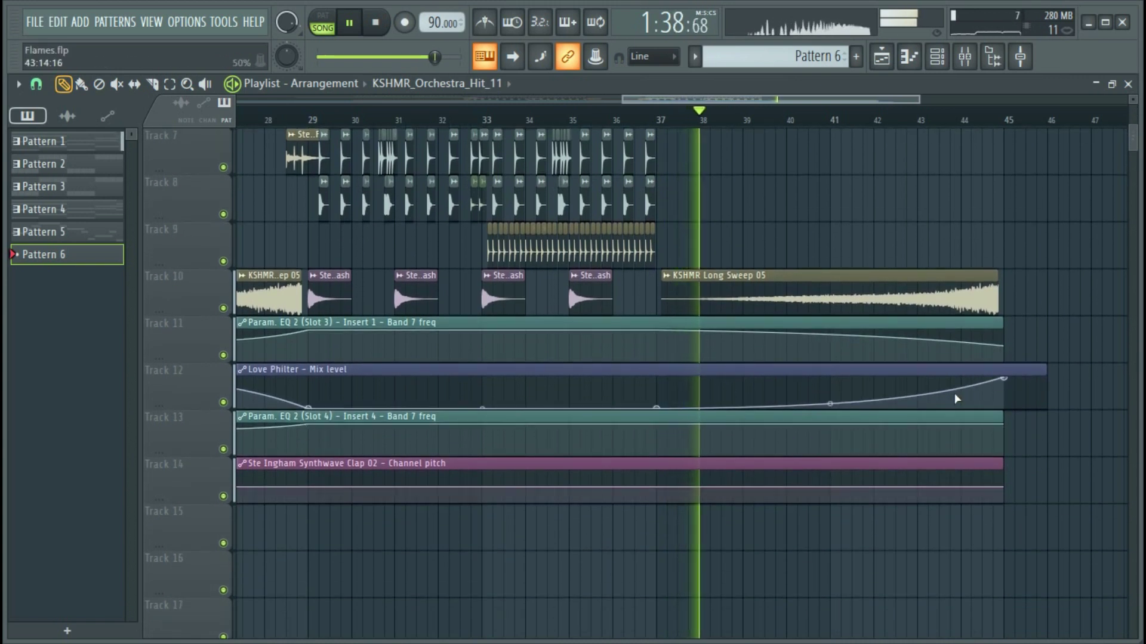
scroll(754, 486, "down", 4)
scroll(940, 482, "up", 2)
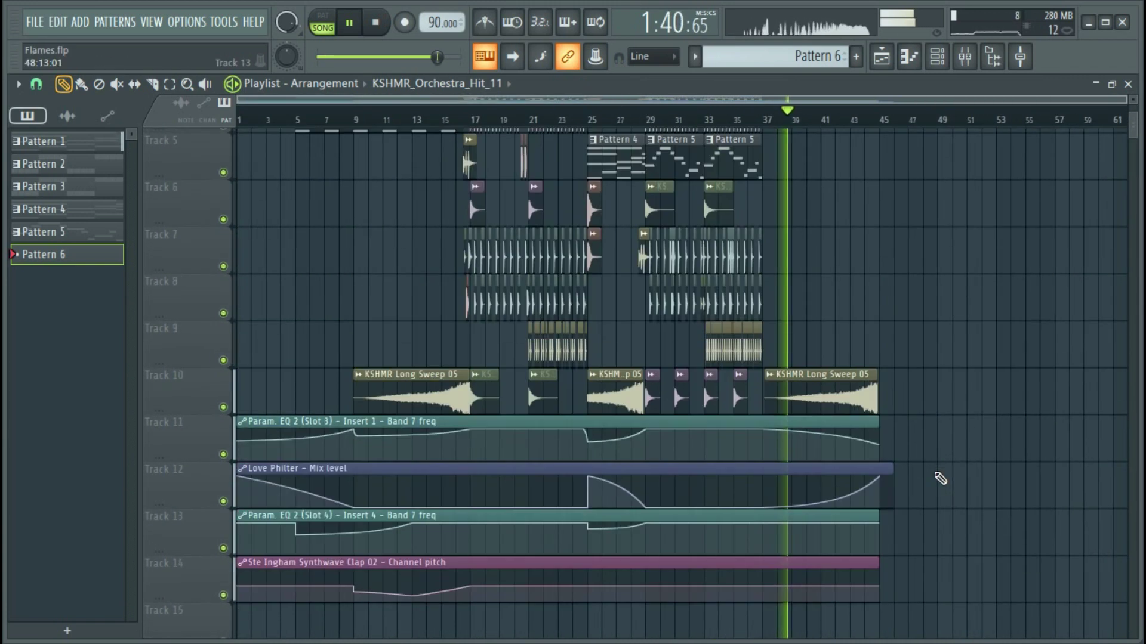
scroll(940, 479, "up", 4)
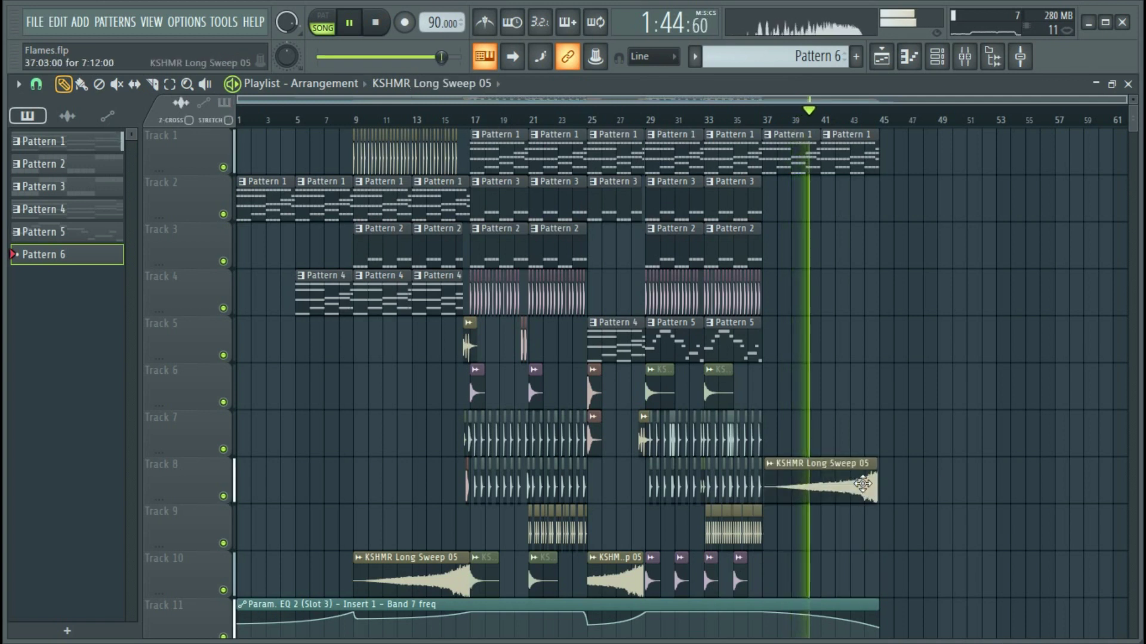
Follow the outro from bar 40 to bar 44, examining the last Pattern 1 clips, the closing sweep and the ending automation curves.
scroll(913, 560, "down", 9)
scroll(915, 563, "up", 3)
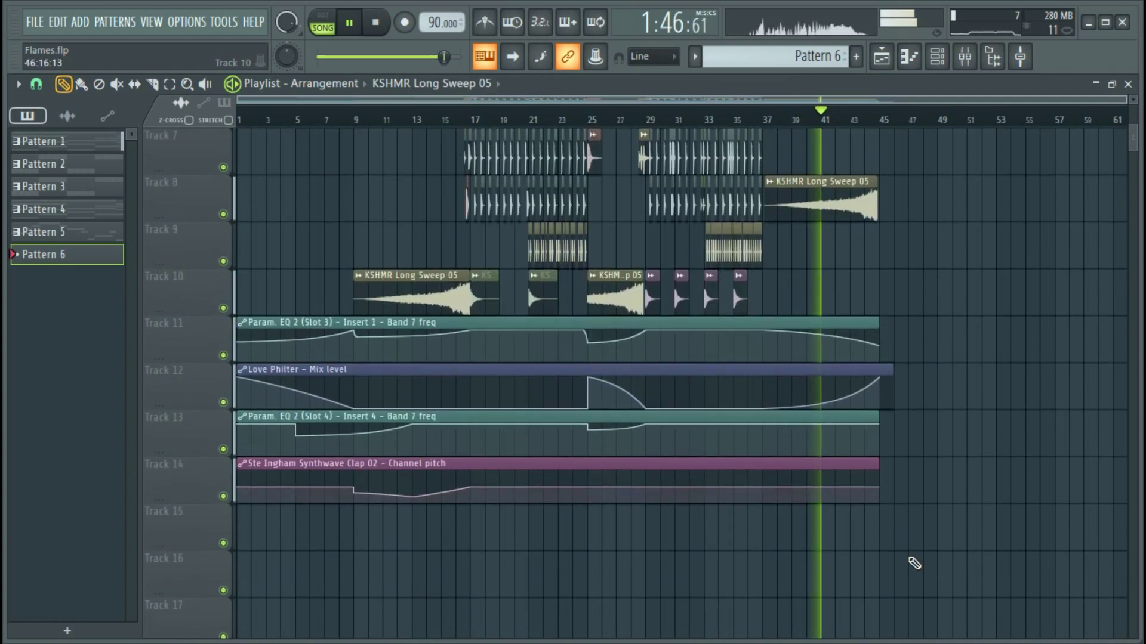
scroll(914, 564, "up", 4)
scroll(914, 563, "down", 1)
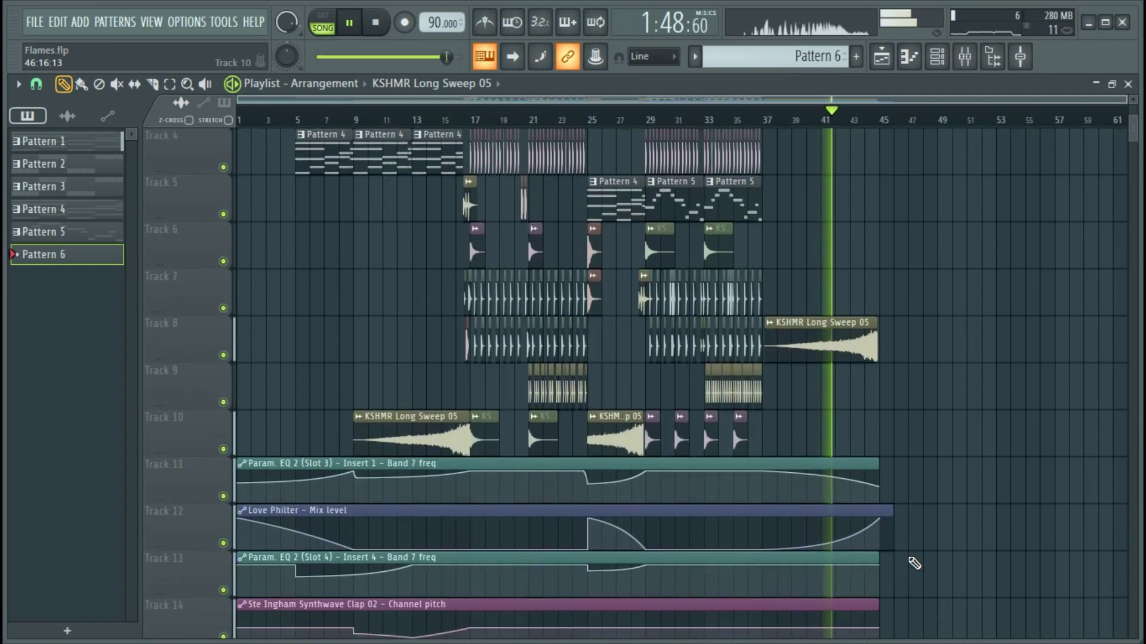
scroll(915, 564, "up", 3)
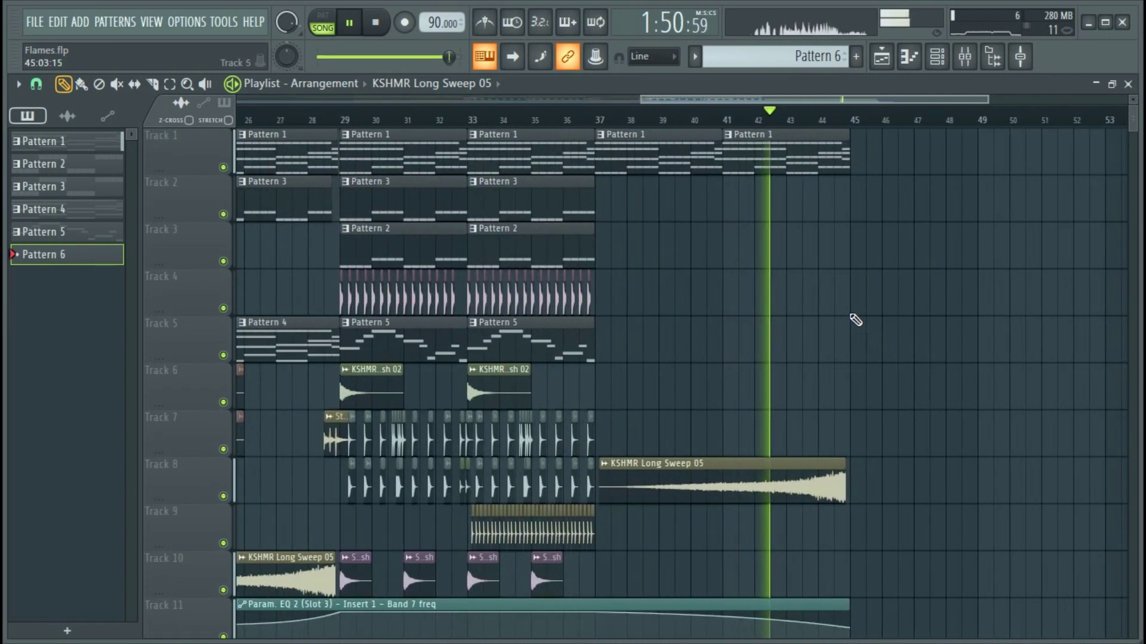
scroll(808, 289, "up", 4)
scroll(823, 292, "down", 4)
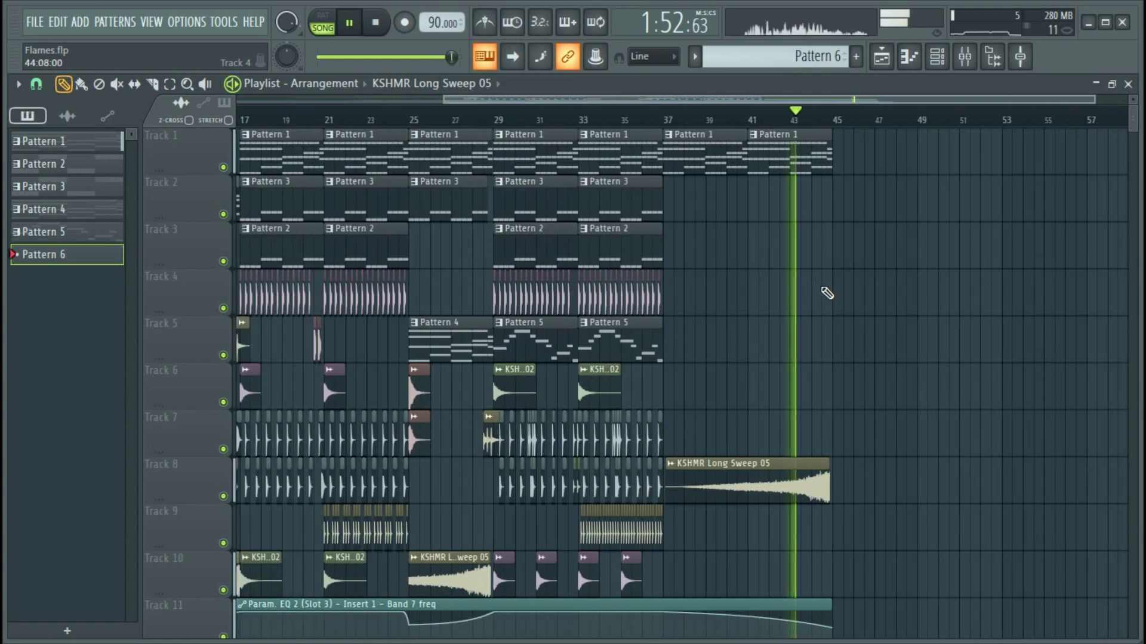
scroll(941, 379, "down", 4)
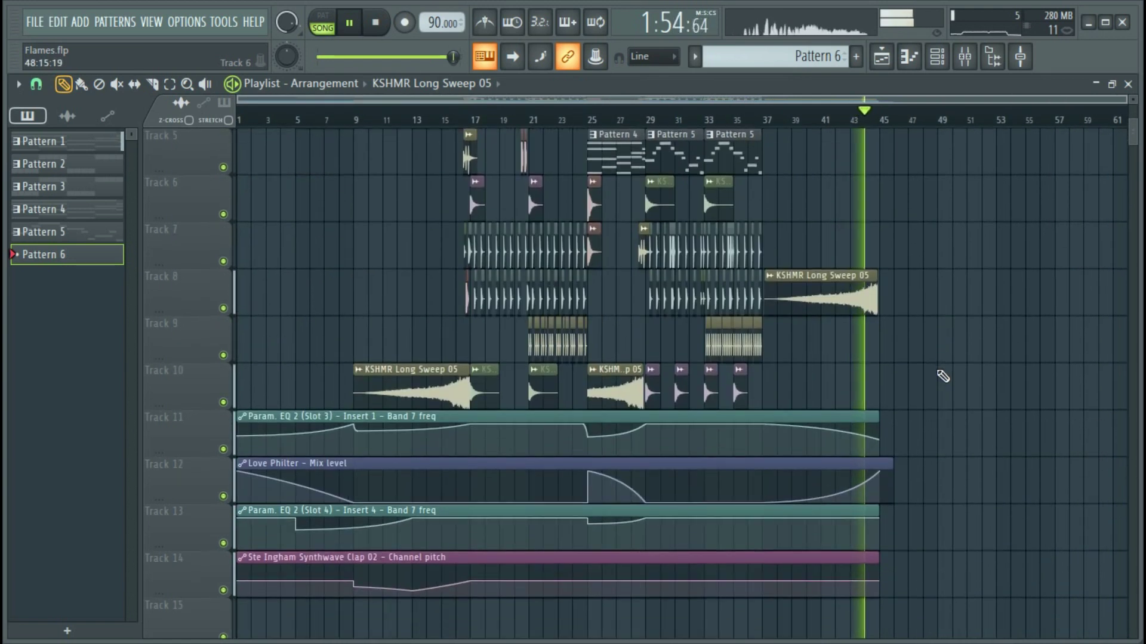